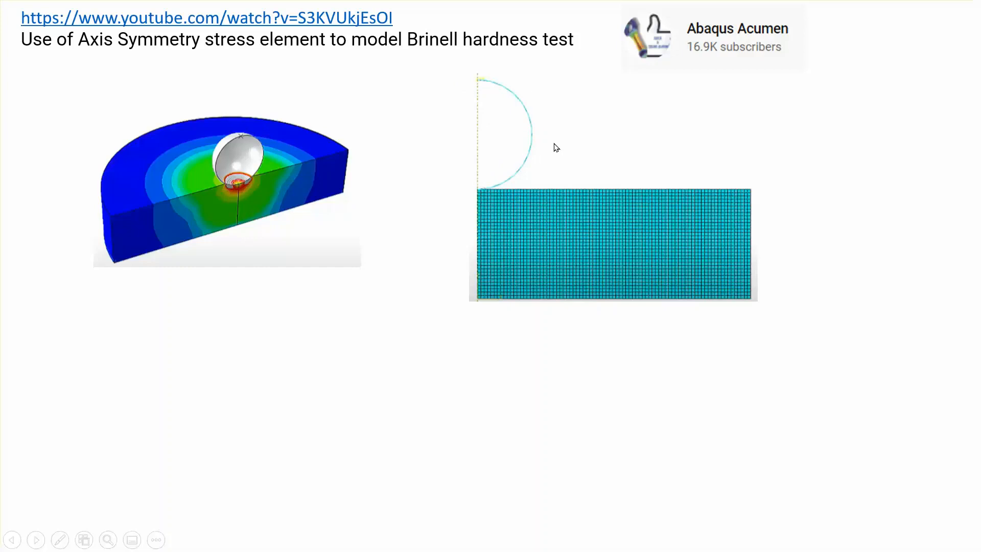
Reveal the Global Seeds screenshot and NLGEOM note, then advance to the material-properties slide
click(864, 175)
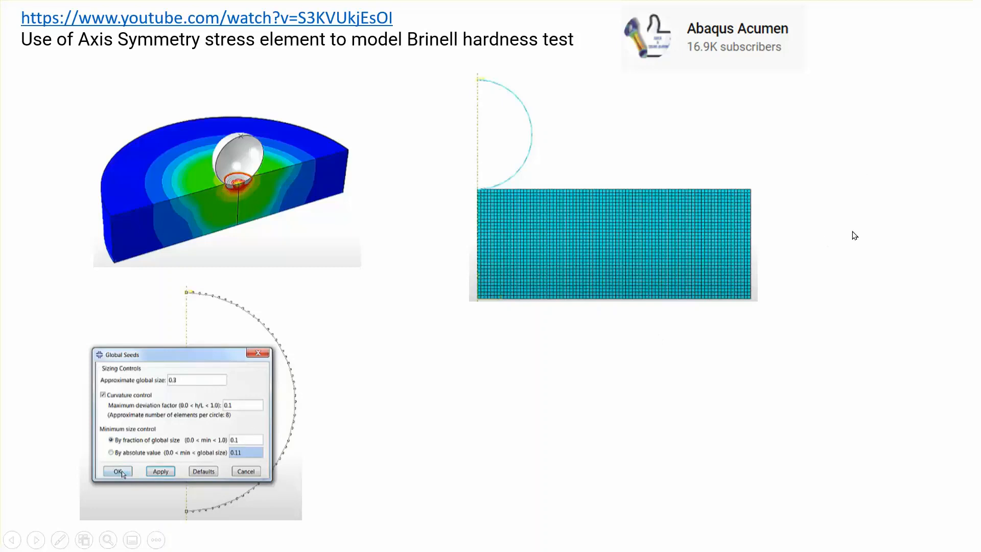
click(866, 230)
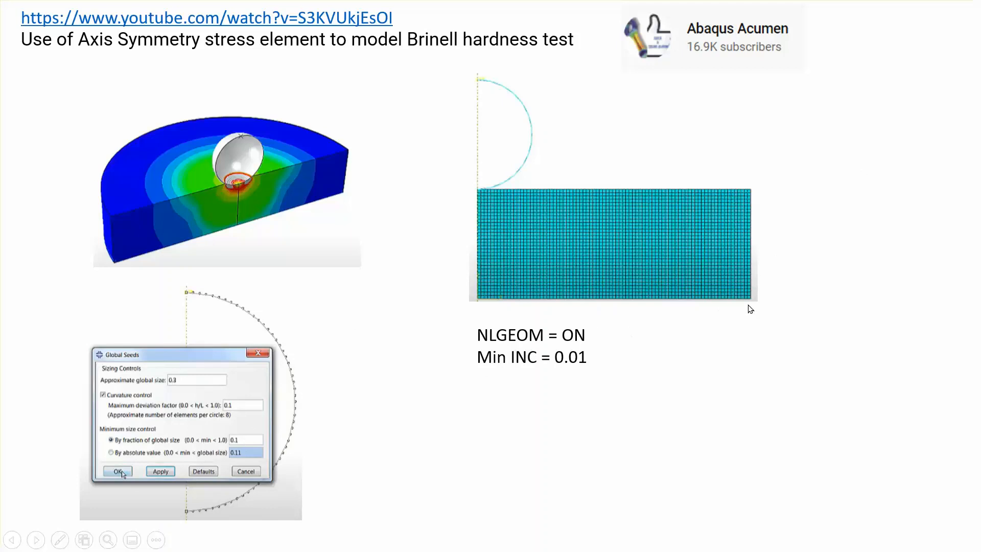
click(837, 277)
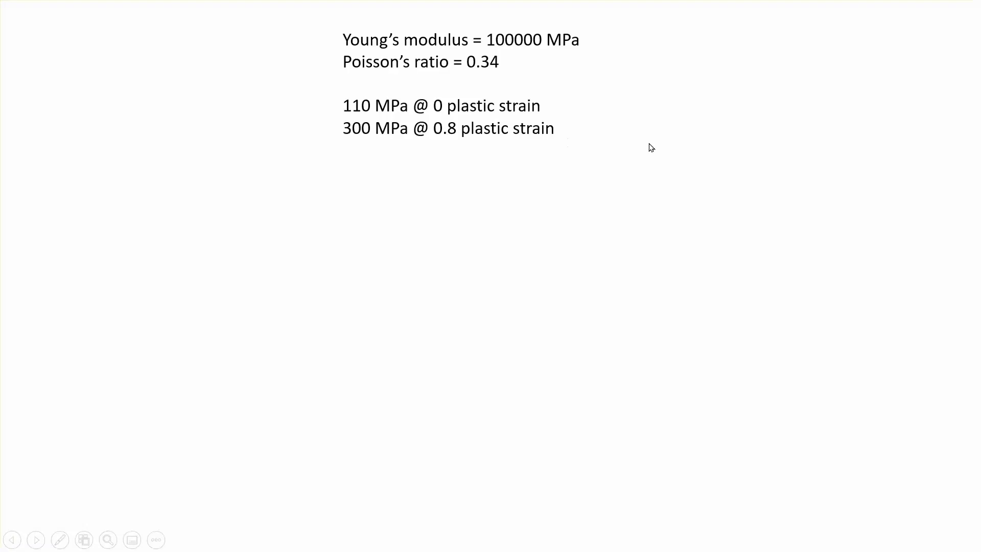
Show the stress-strain graph and indenter dimensions, then end the slide show and switch to 3DEXPERIENCE
click(853, 181)
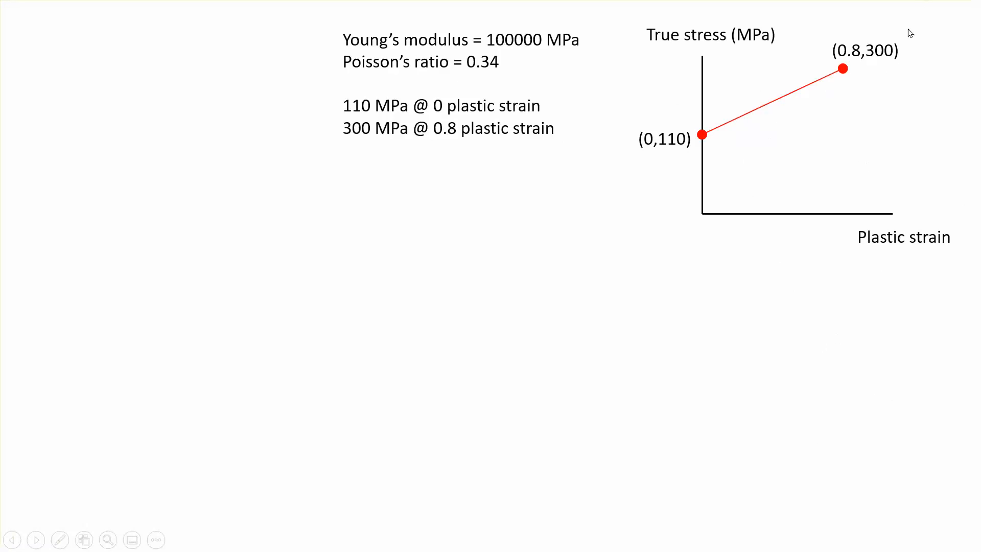
click(905, 393)
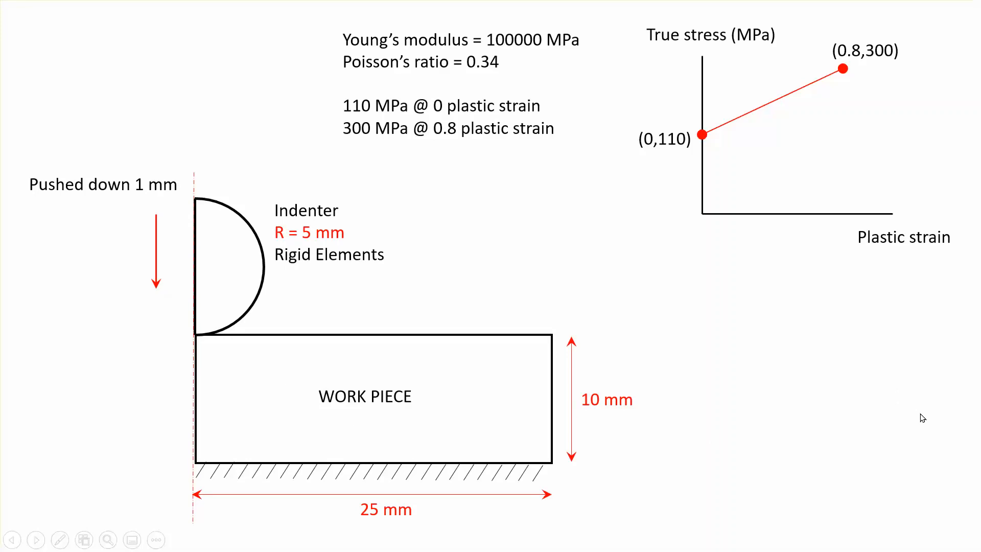
click(922, 418)
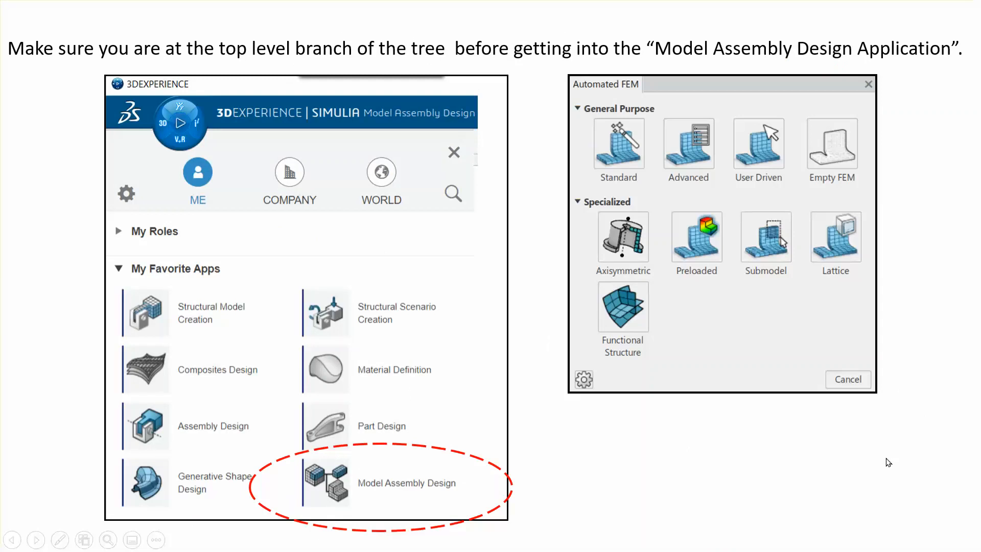
key(Escape)
click(522, 544)
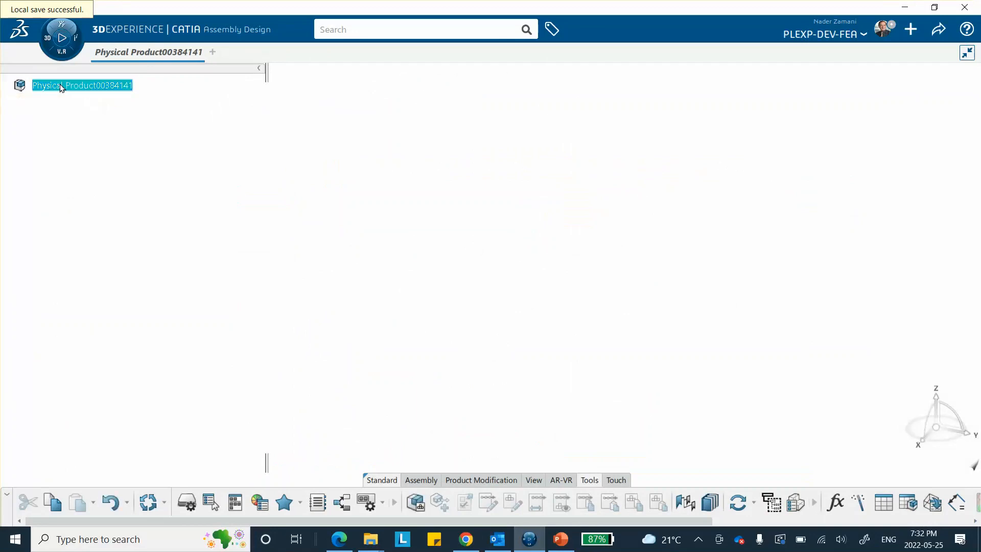
Prefix the root product's Title with 'Axi_Analytical_Rigid_Surface_' in its Properties
right_click(61, 87)
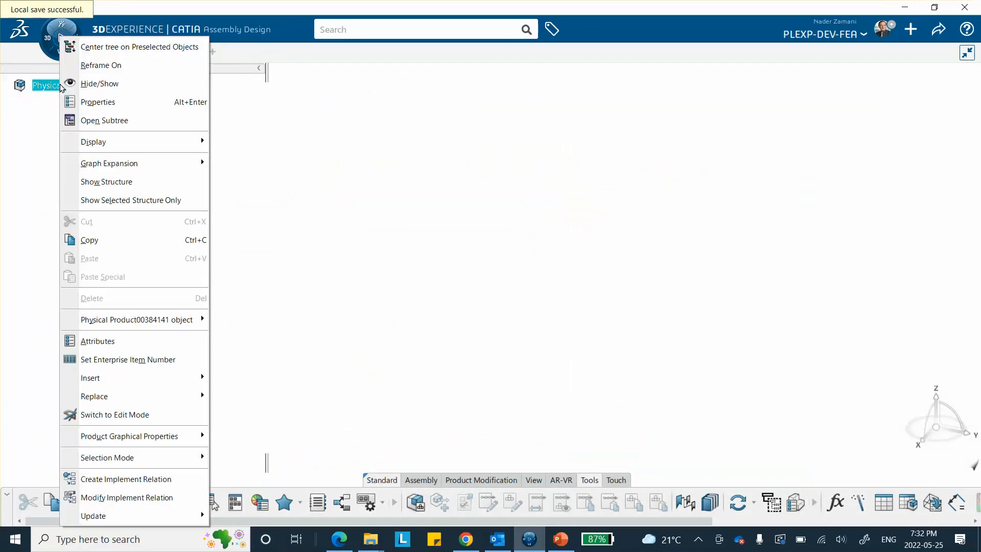
click(94, 102)
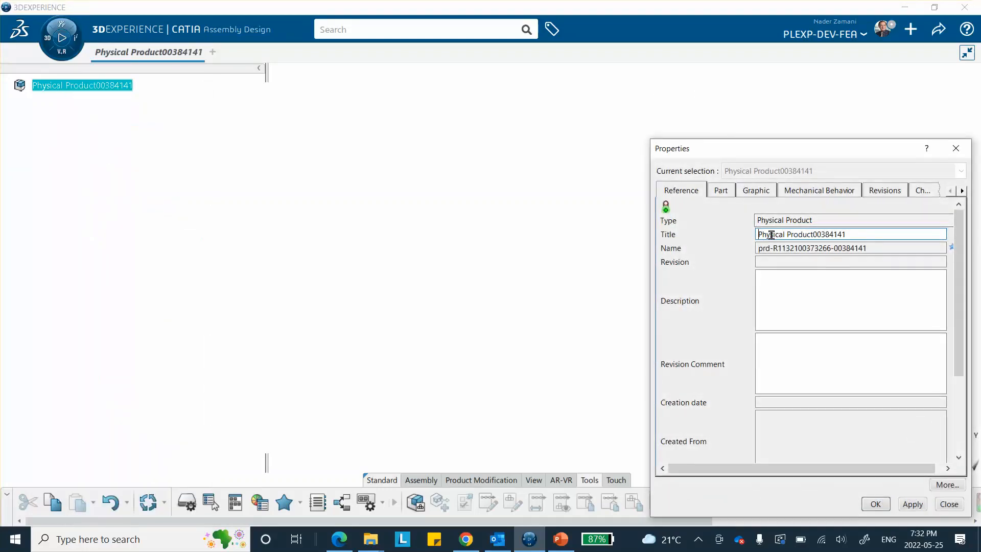
text(Axi_)
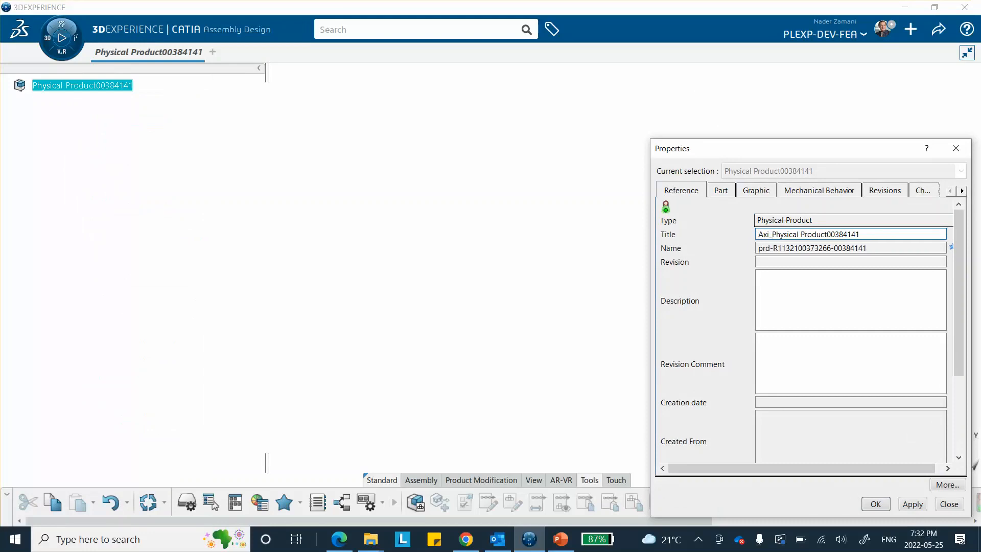
text(Su)
key(BackSpace)
key(BackSpace)
key(BackSpace)
text(_AnalyticalRigid_S)
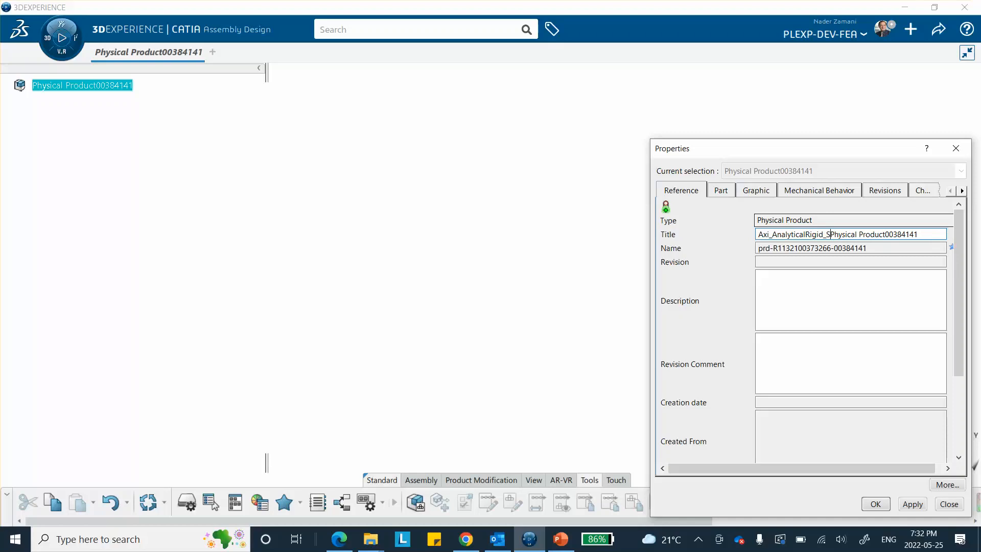
text(urfac)
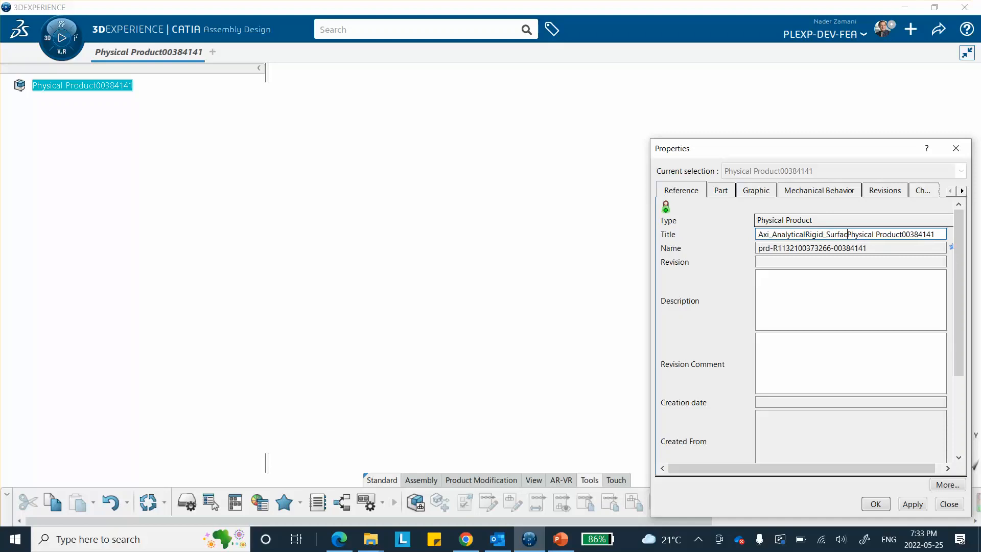
text(e_)
click(806, 235)
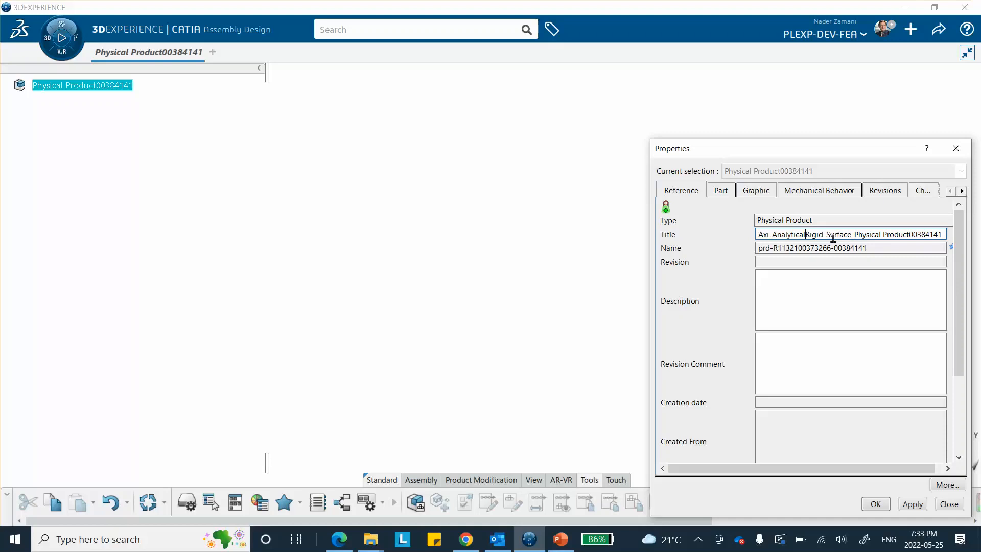
text(_)
click(876, 505)
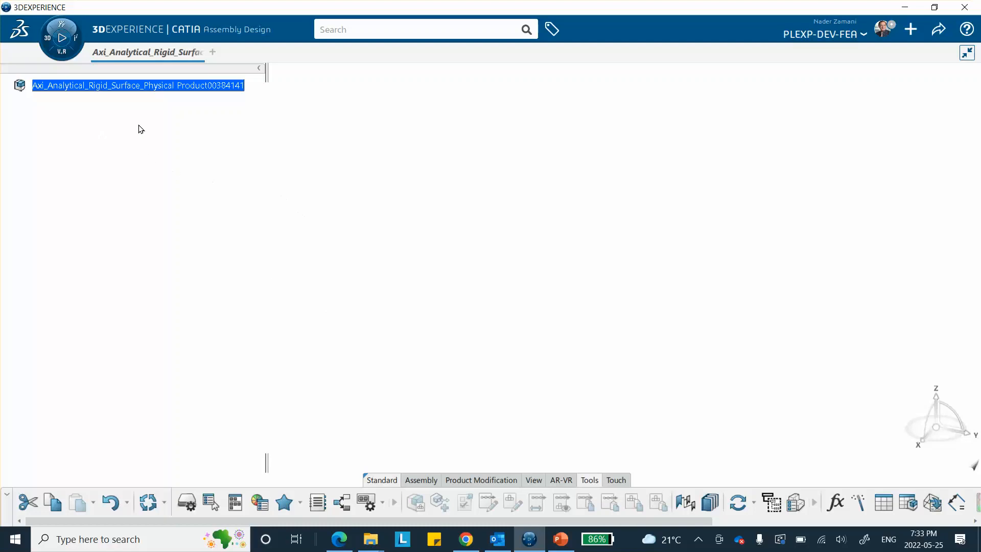
Insert a new 3D part, Physical Product00384142, under the root product
right_click(115, 87)
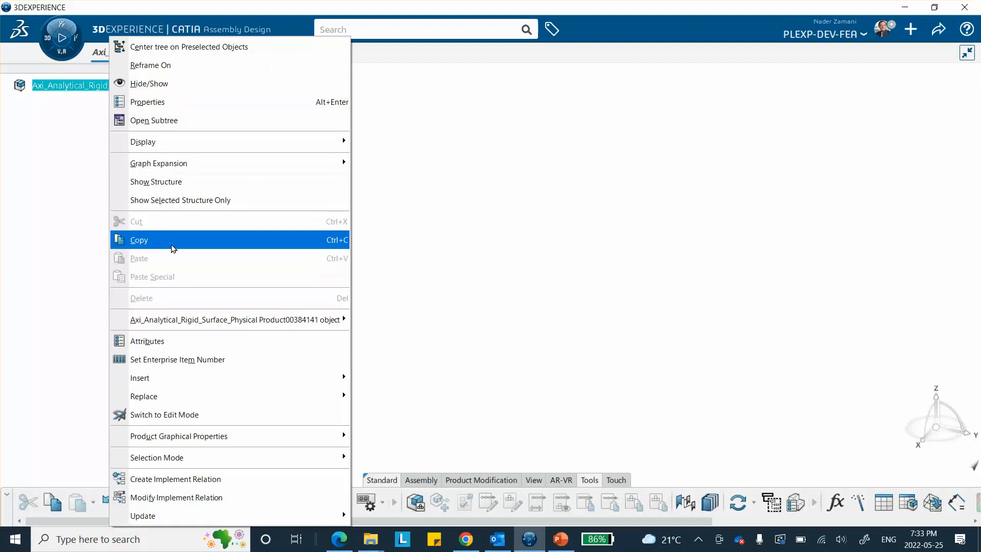
mouse_move(153, 378)
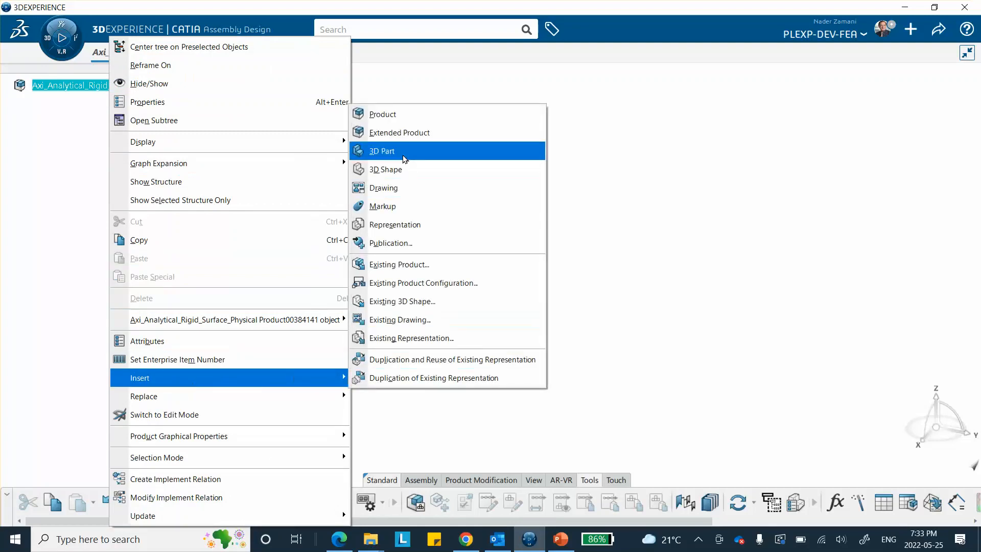
click(393, 152)
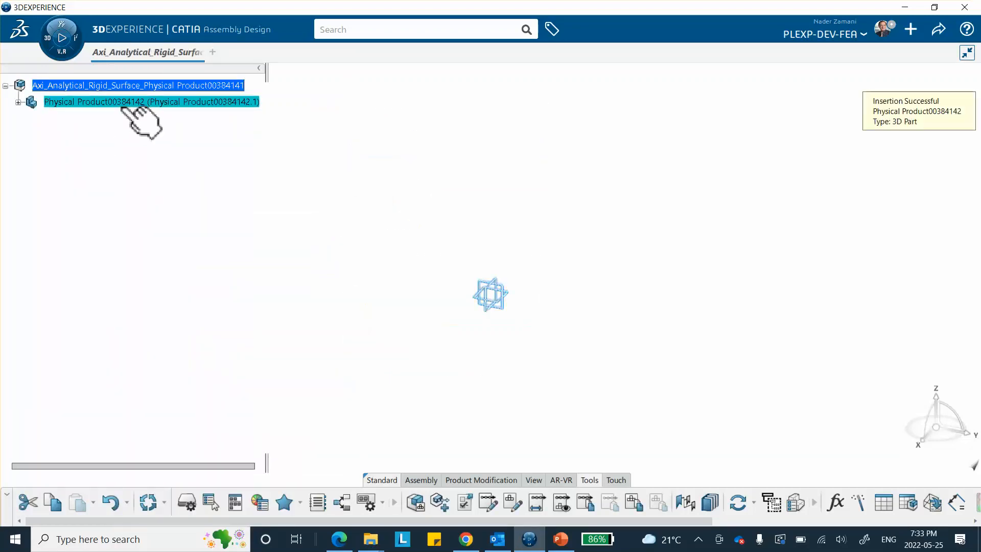
right_click(126, 102)
click(383, 125)
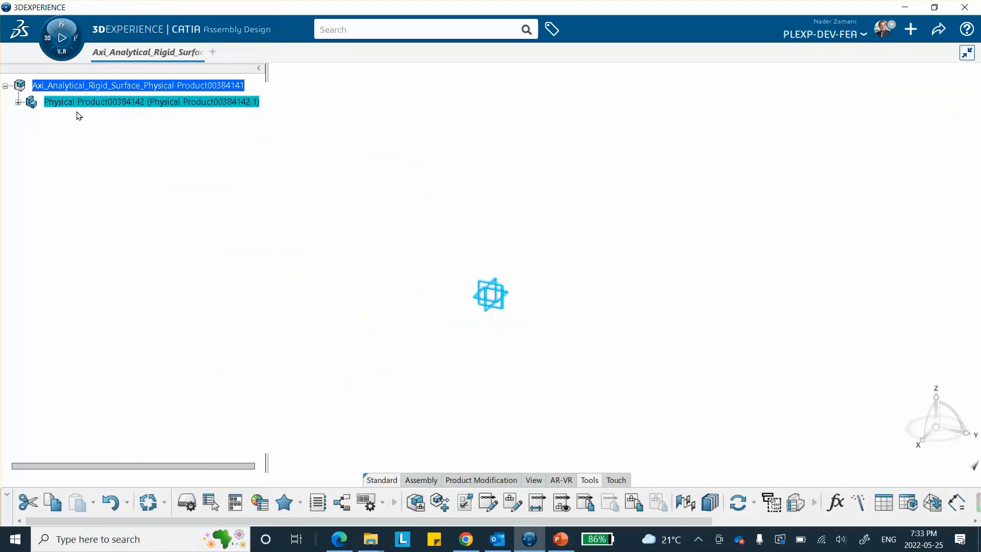
click(77, 164)
Activate 3D Shape00214672 for part editing and start a sketch on the yz plane
click(18, 102)
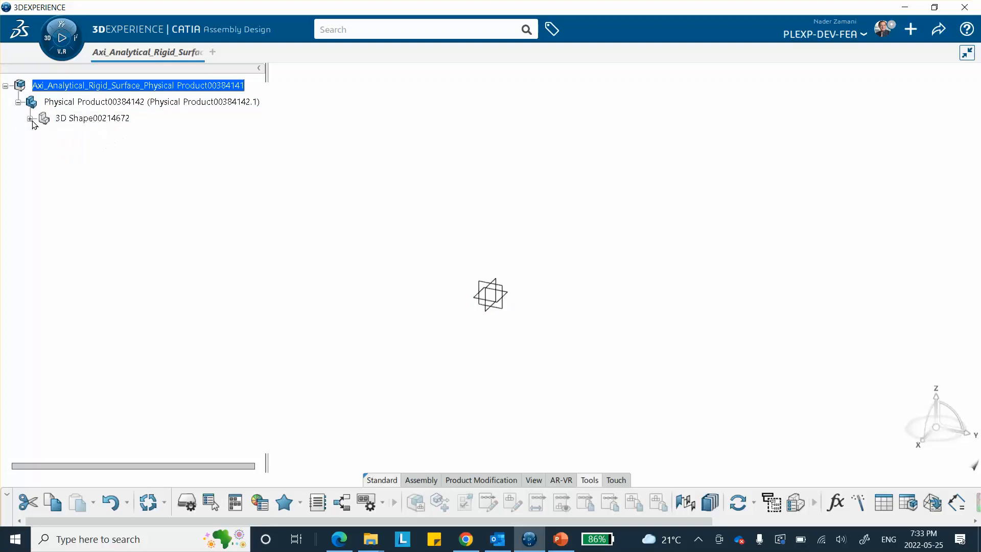
click(87, 120)
double_click(86, 120)
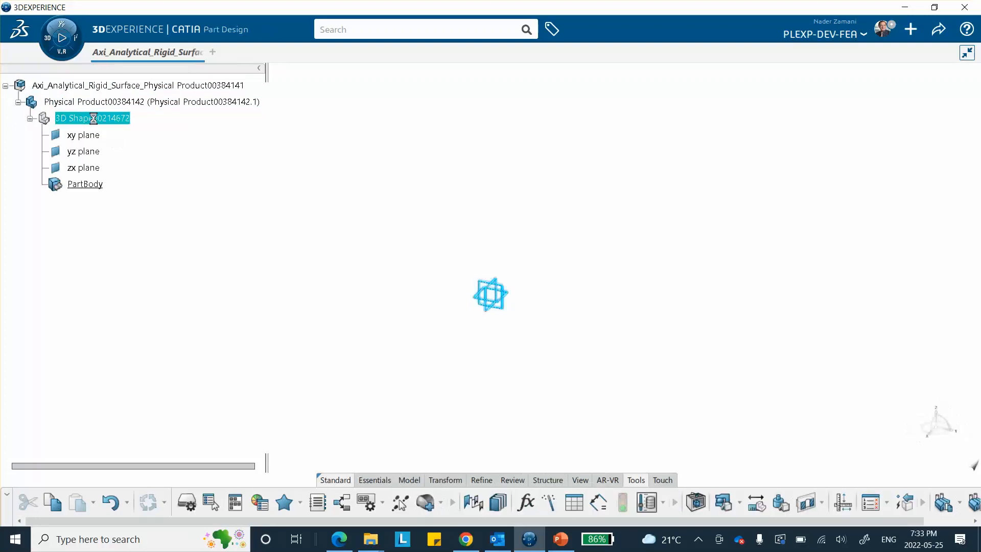
click(506, 294)
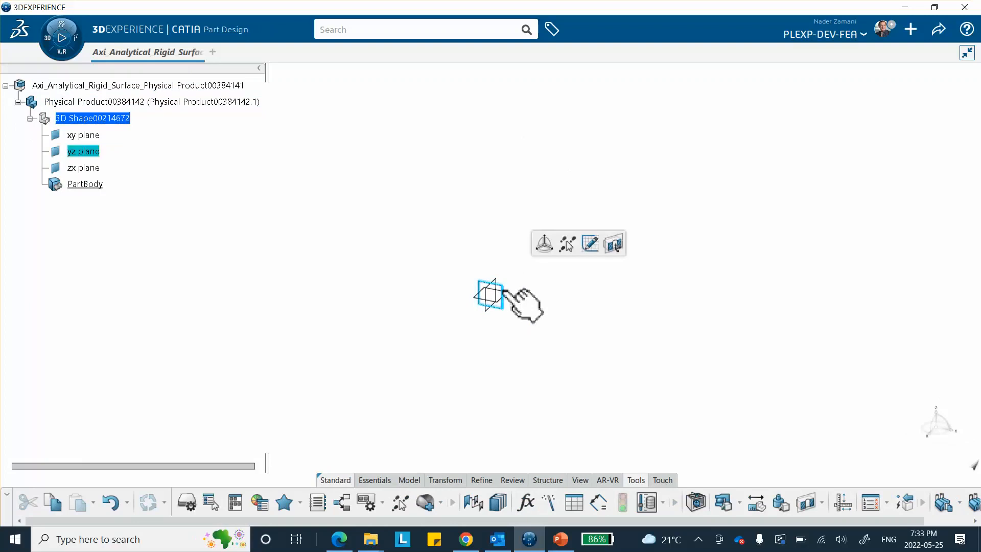
click(590, 244)
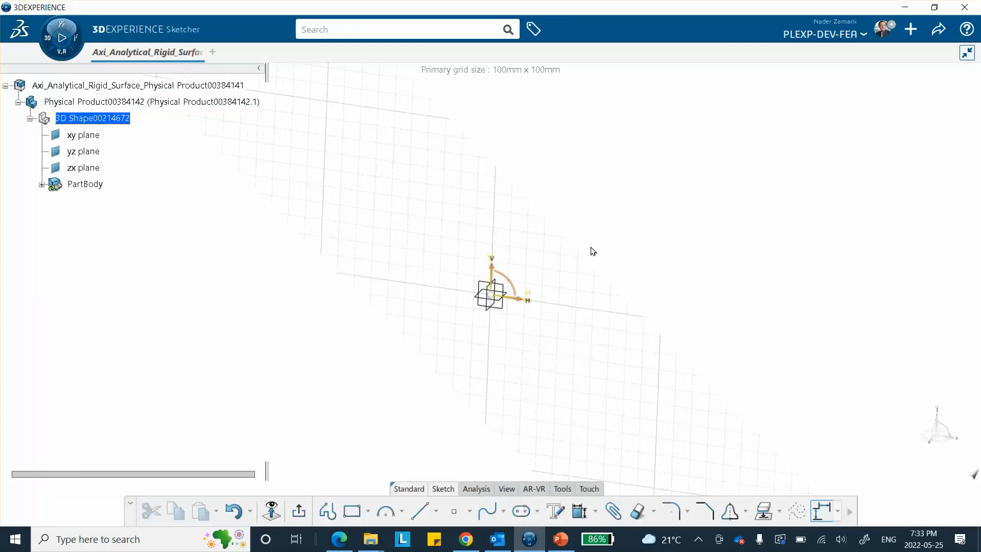
Check the indenter and work piece dimensions diagram on slide 3 of the presentation
click(559, 539)
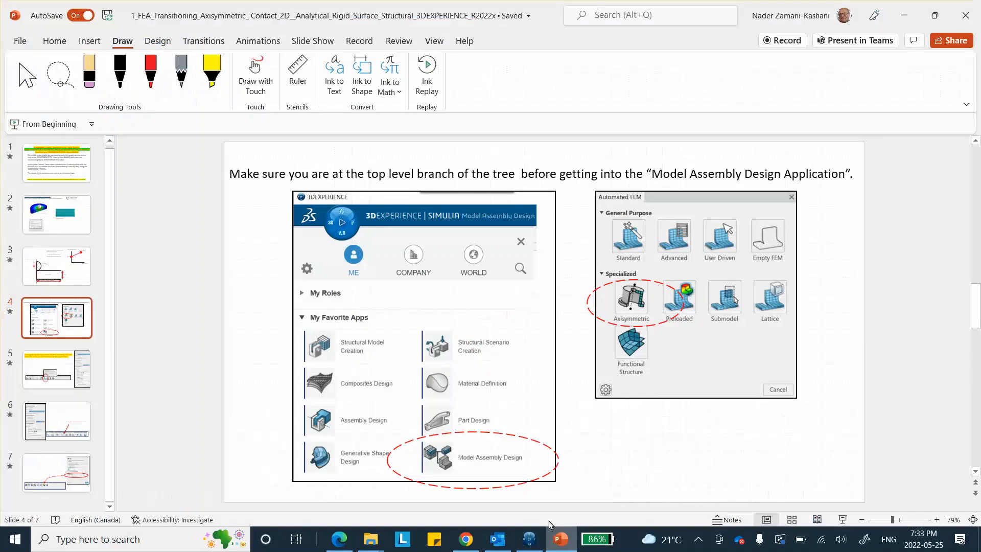
click(63, 226)
key(Down)
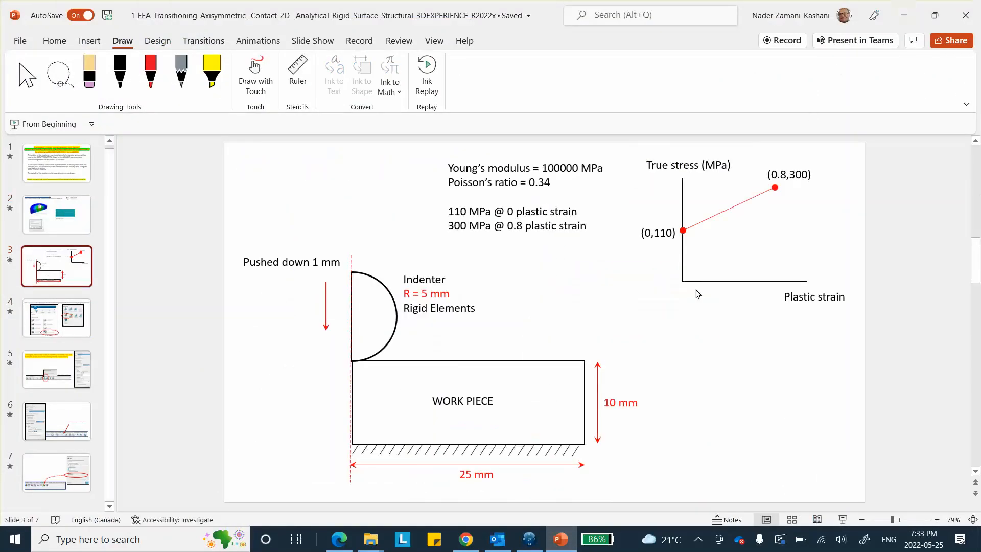
click(529, 537)
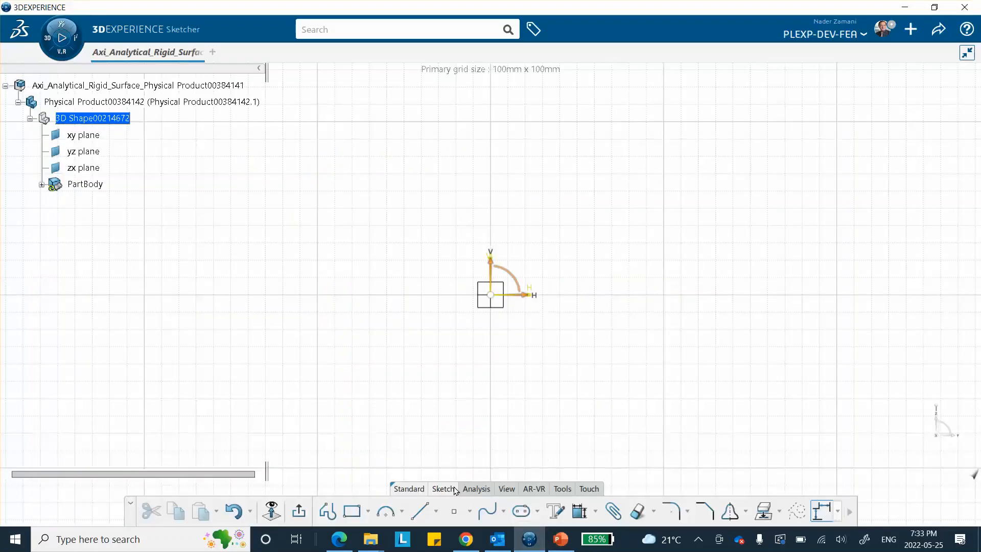
Sketch a rectangle from the origin up to the right
click(348, 510)
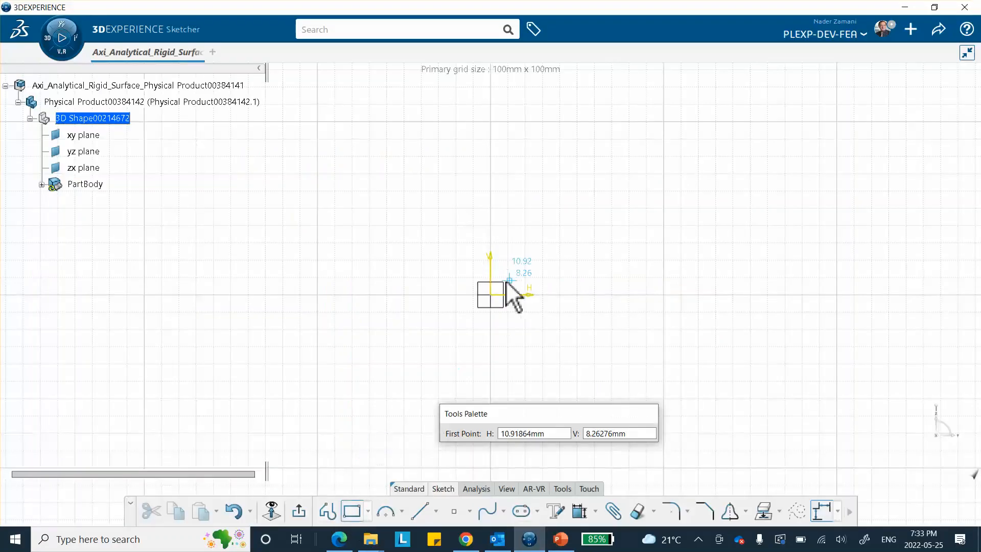
click(490, 294)
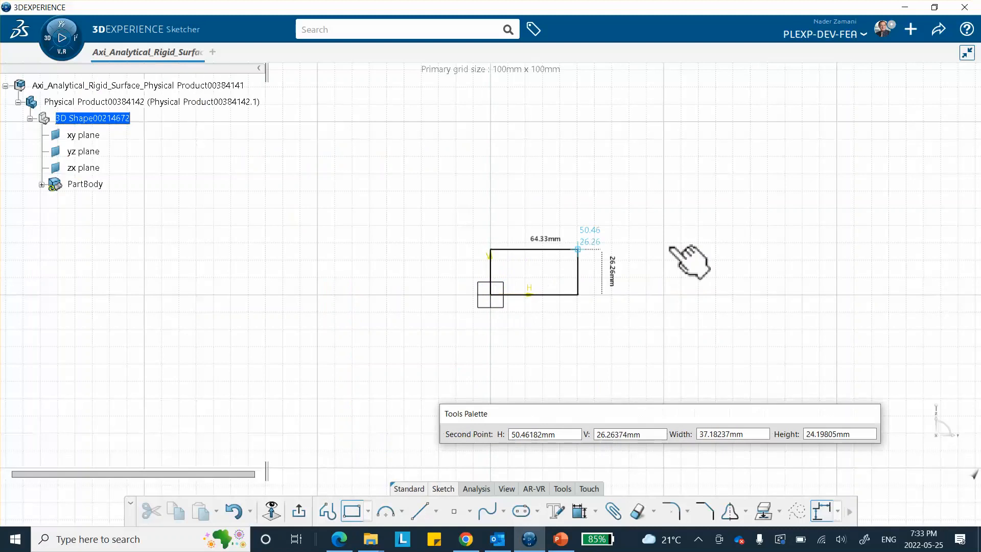
click(668, 243)
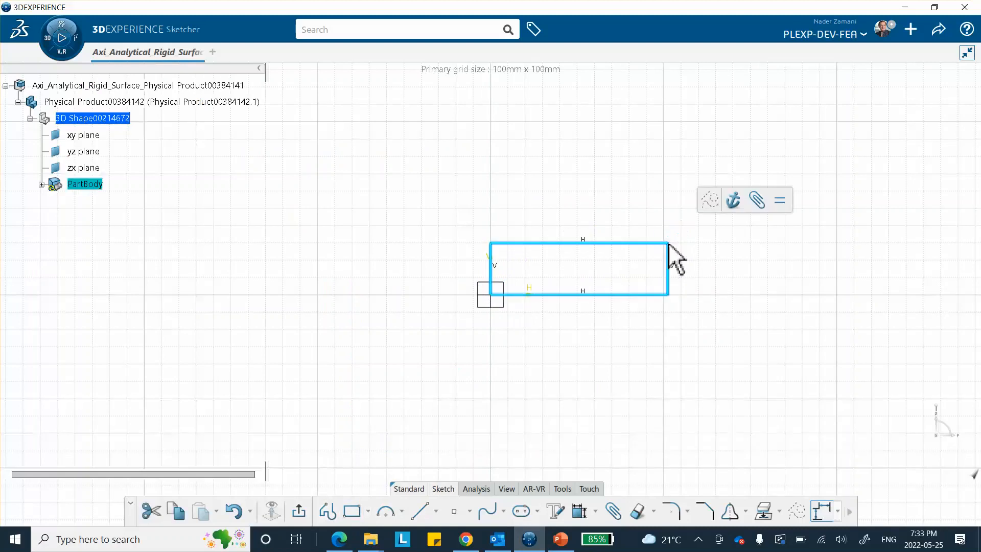
Dimension the rectangle 25 mm wide and 10 mm tall, then exit the sketch
click(581, 513)
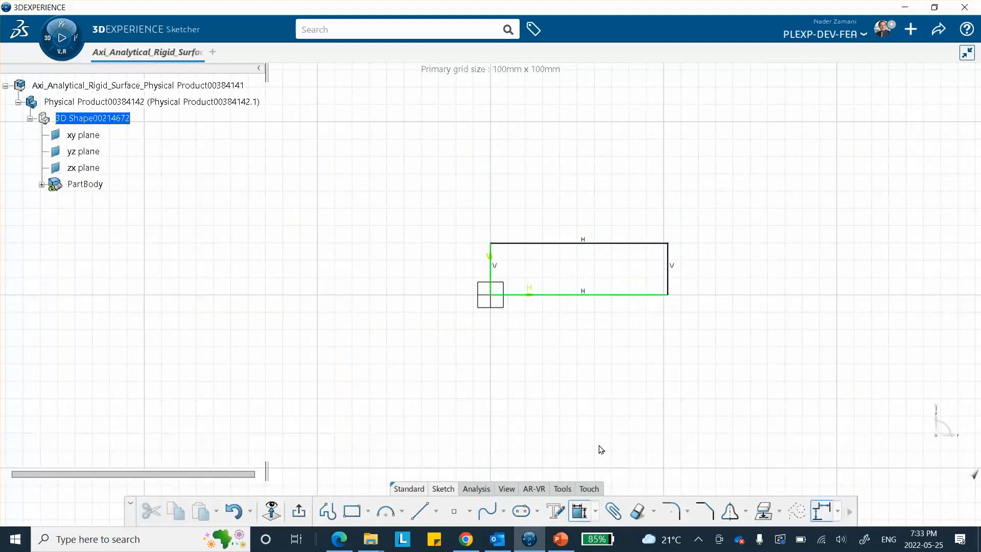
click(606, 296)
click(603, 328)
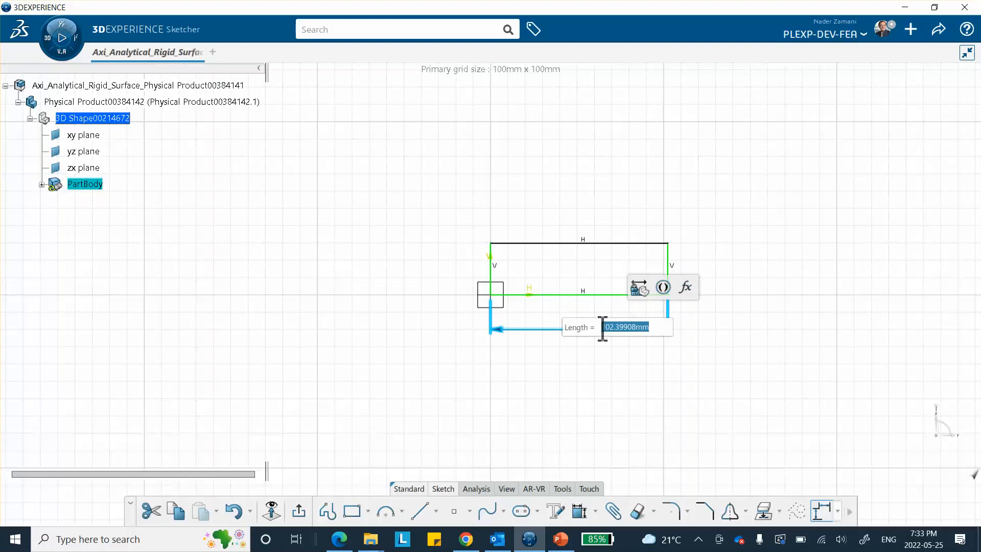
text(25)
key(Return)
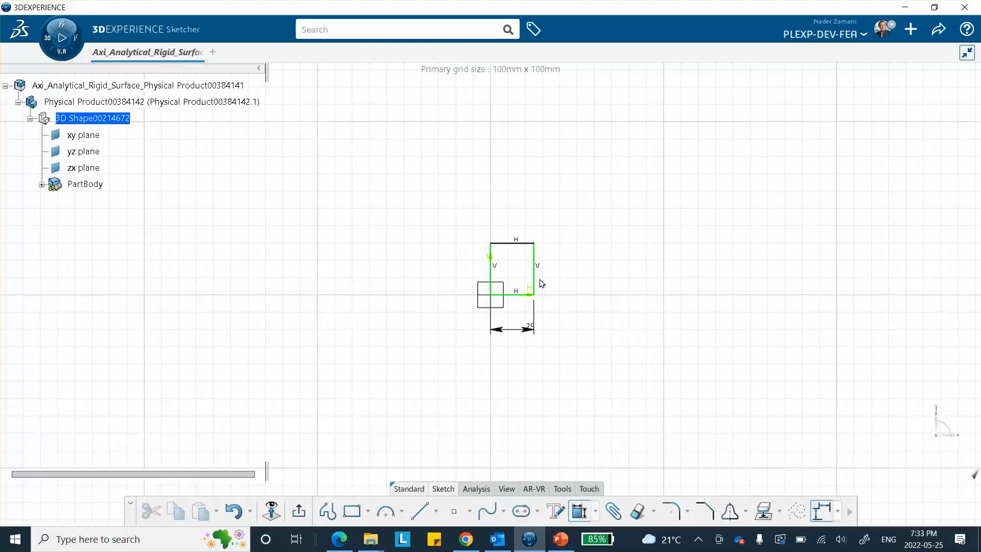
click(534, 280)
click(587, 287)
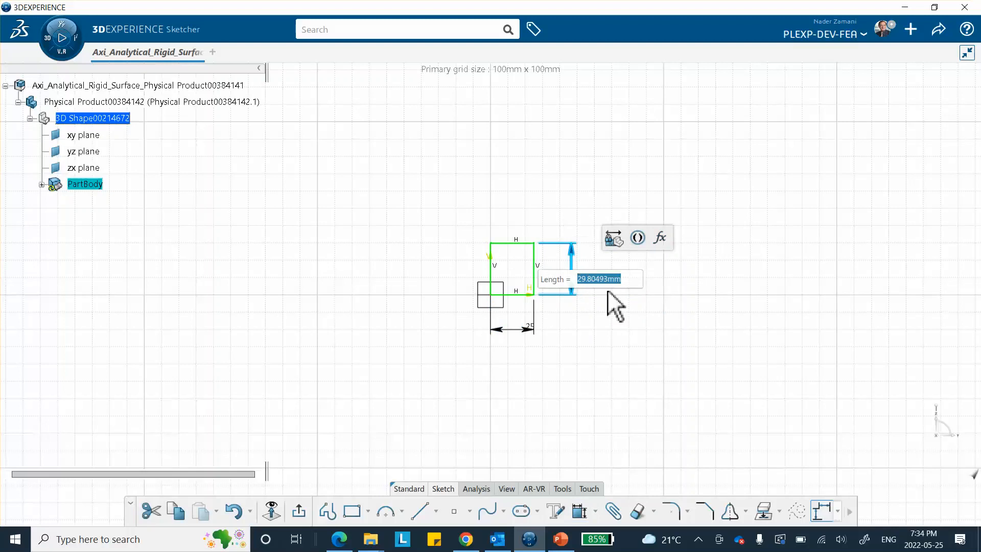
text(10)
key(Return)
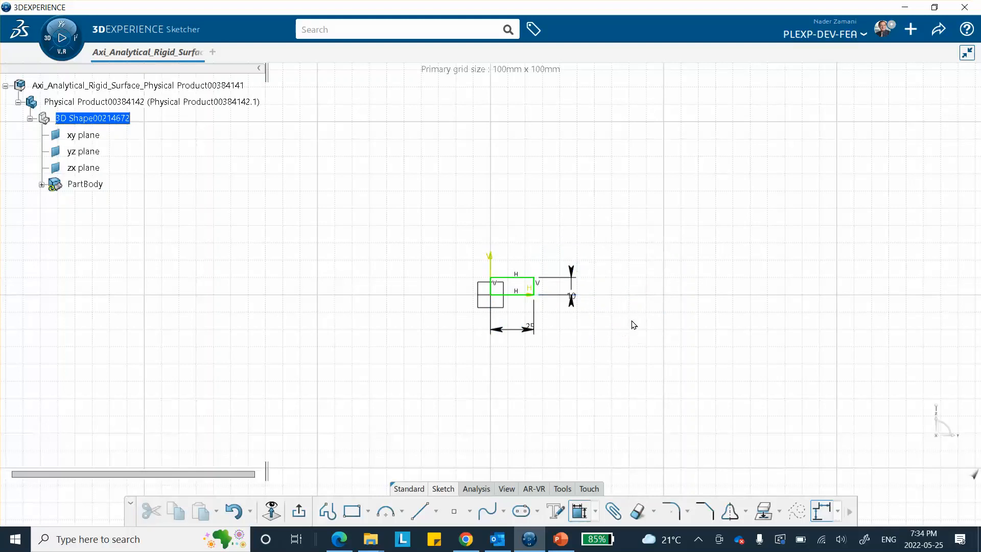
mouse_move(638, 357)
middle_down()
mouse_move(646, 368)
mouse_move(630, 290)
mouse_move(603, 253)
middle_up()
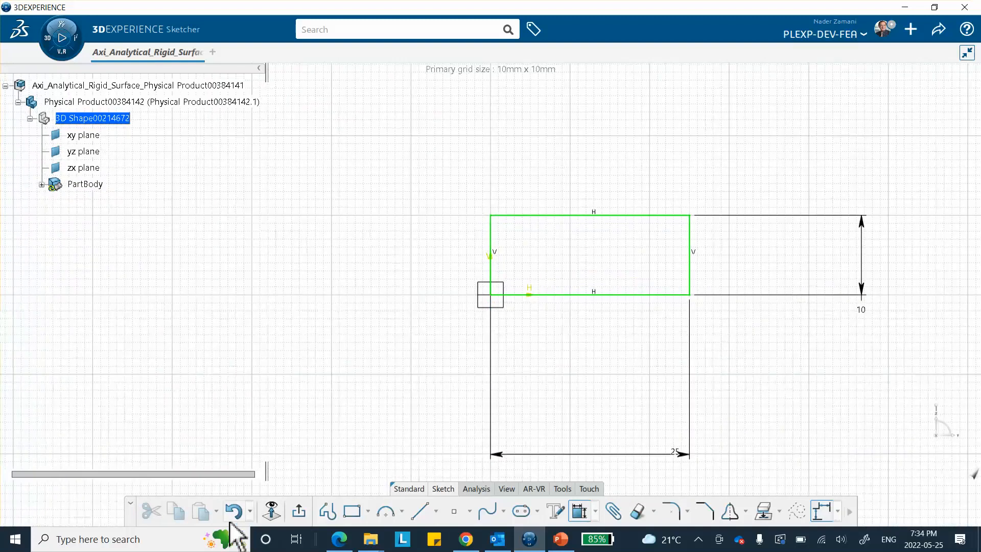
click(299, 511)
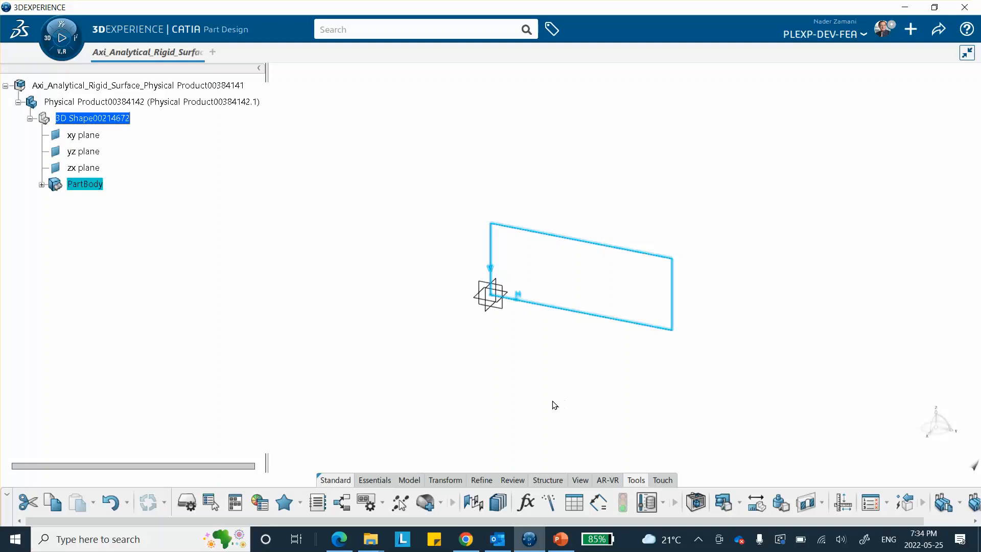
Create Shaft.1 by revolving the rectangle 360deg about the Z axis
click(376, 482)
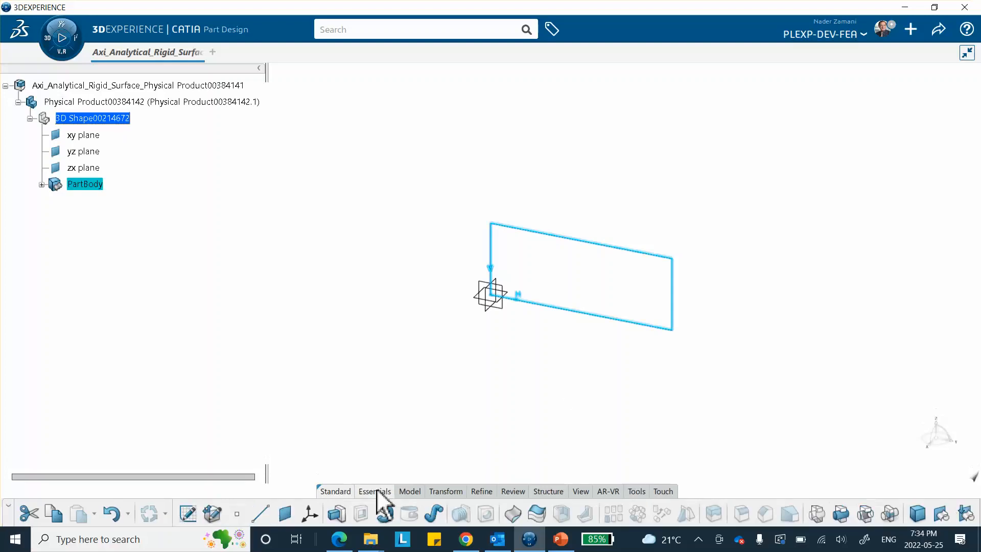
click(392, 517)
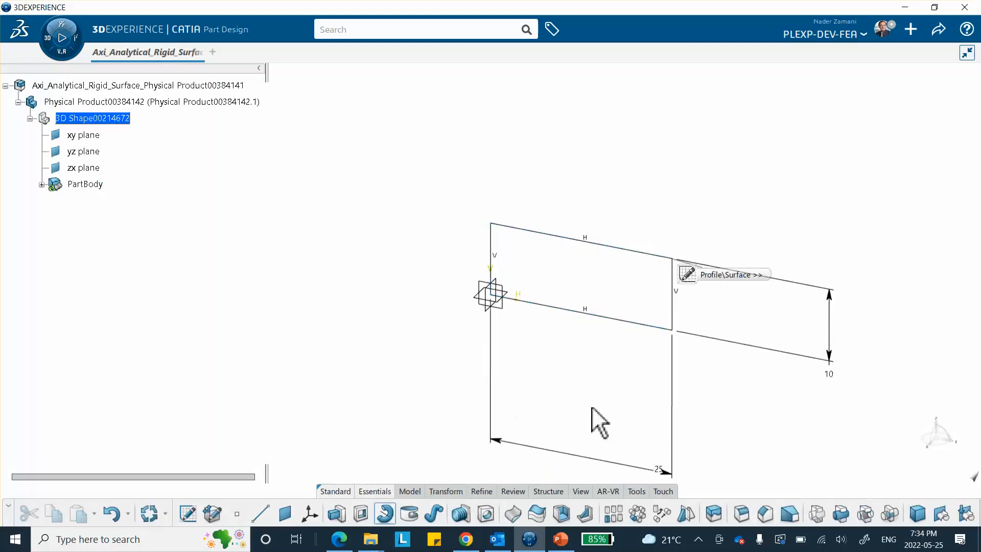
right_click(829, 321)
click(822, 318)
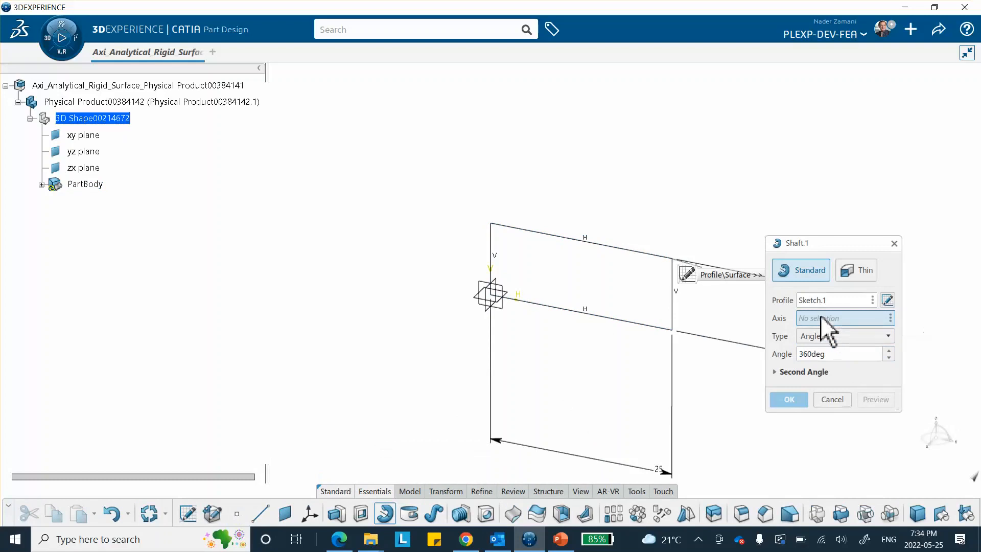
right_click(821, 318)
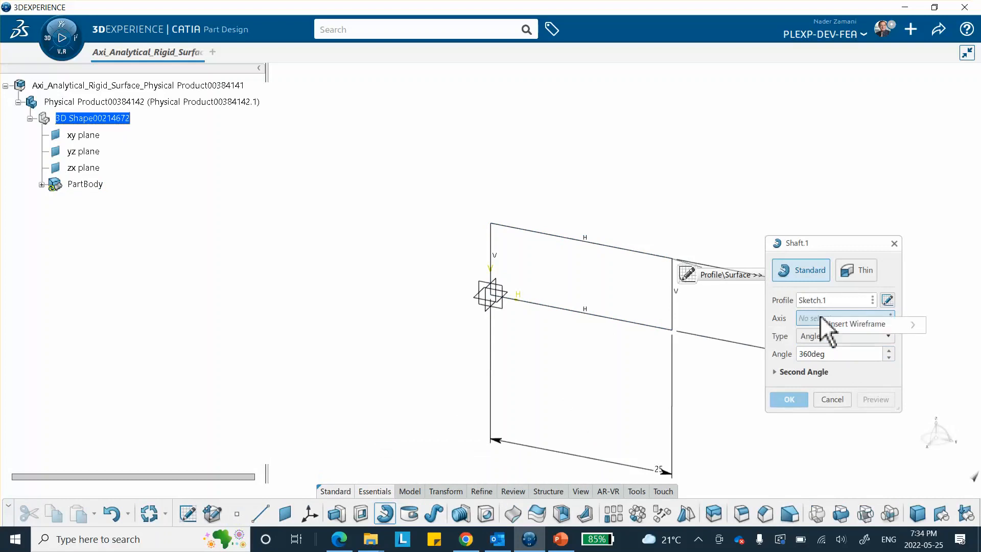
mouse_move(825, 323)
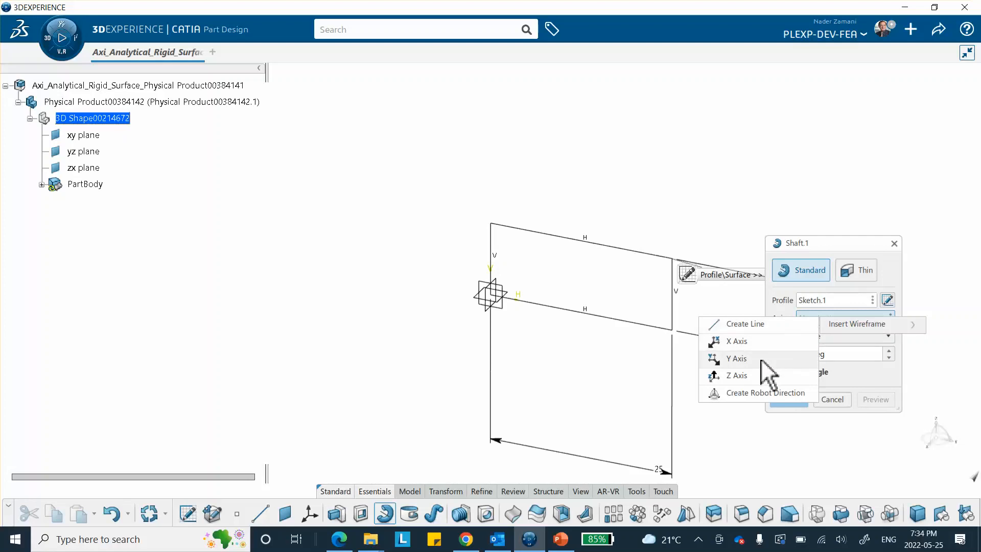
click(738, 375)
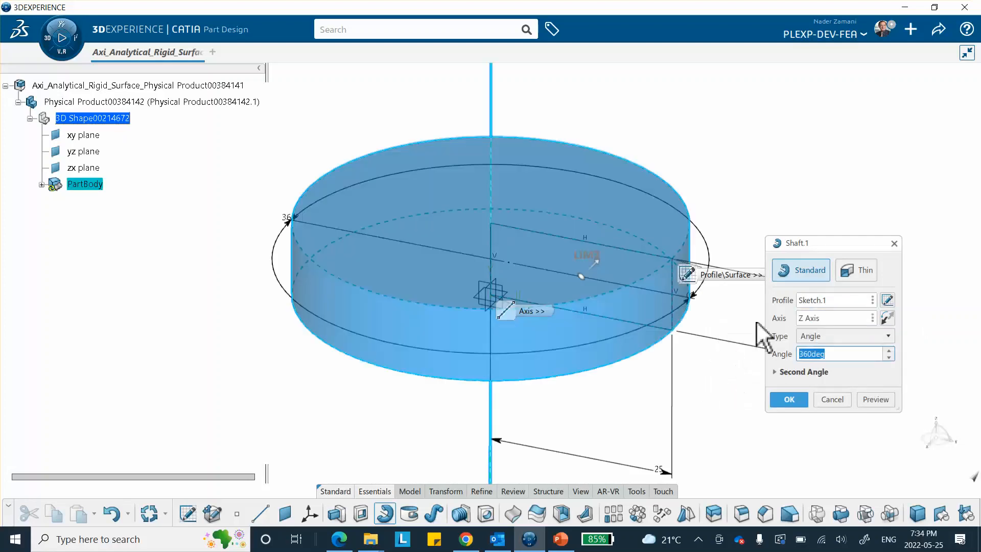
click(790, 401)
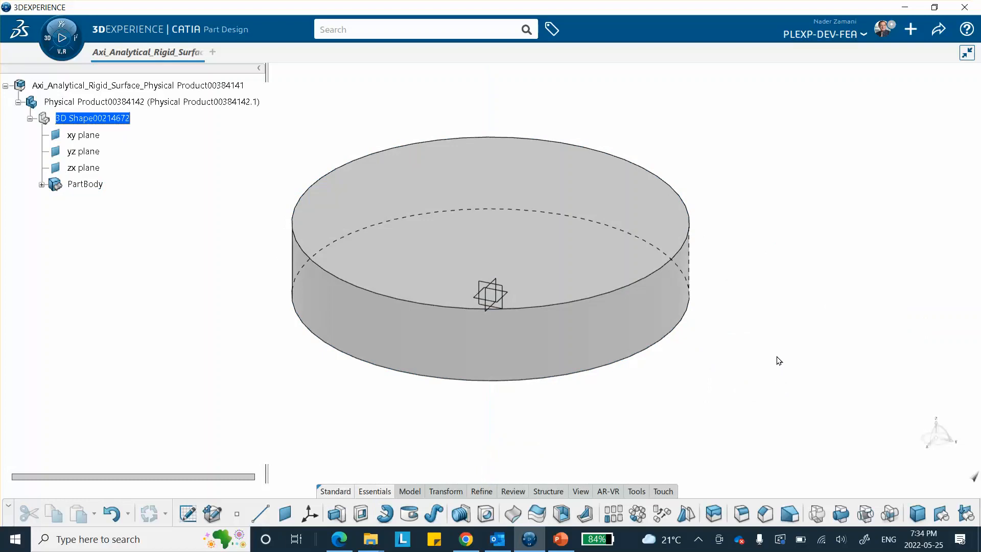
click(42, 185)
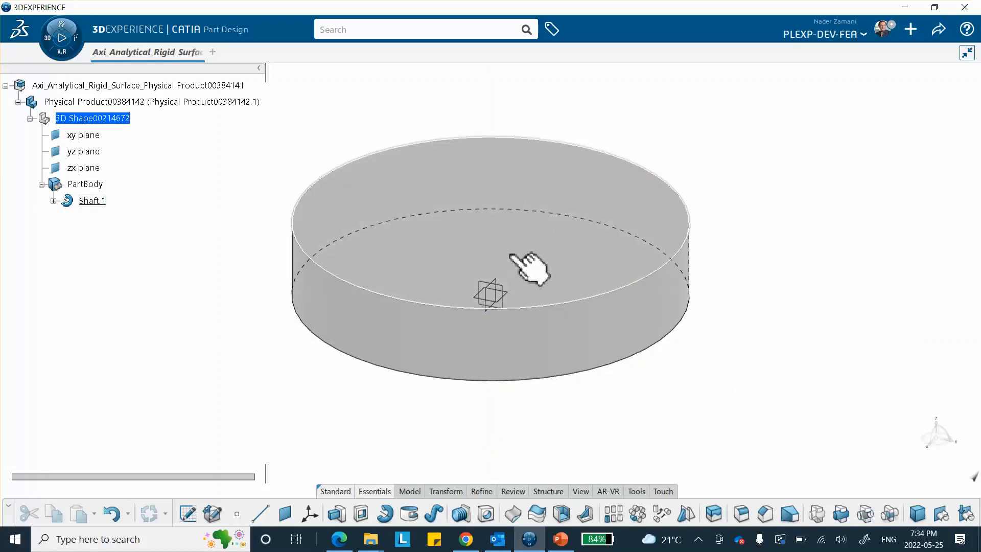
click(942, 513)
Insert Geometrical Set.1 and create Point.1 in it at coordinates 0, 0, 0
click(909, 505)
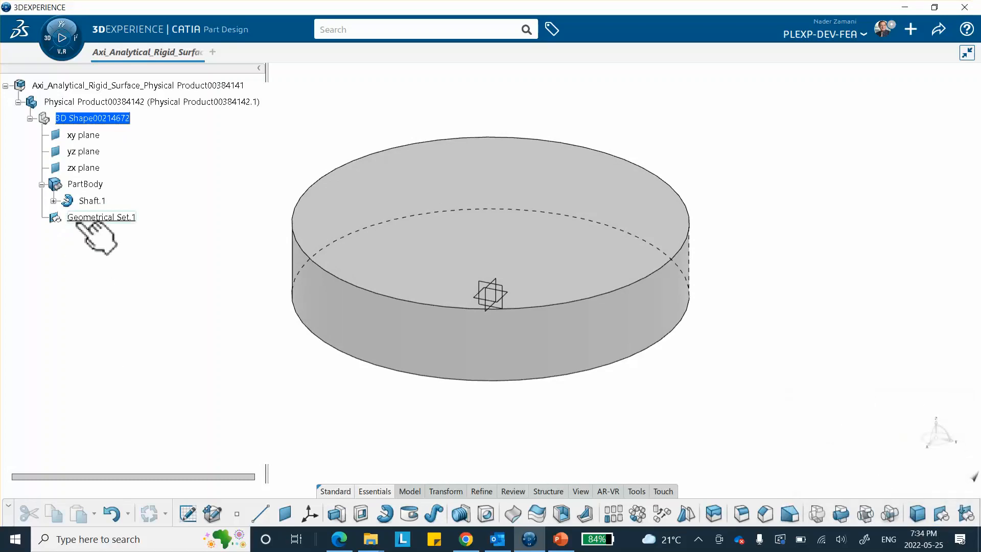
click(238, 514)
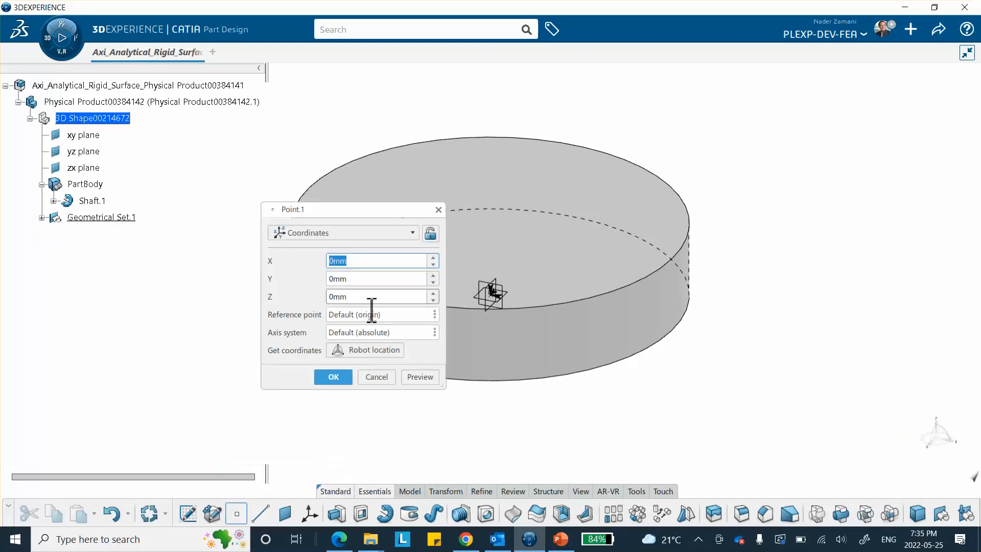
click(333, 376)
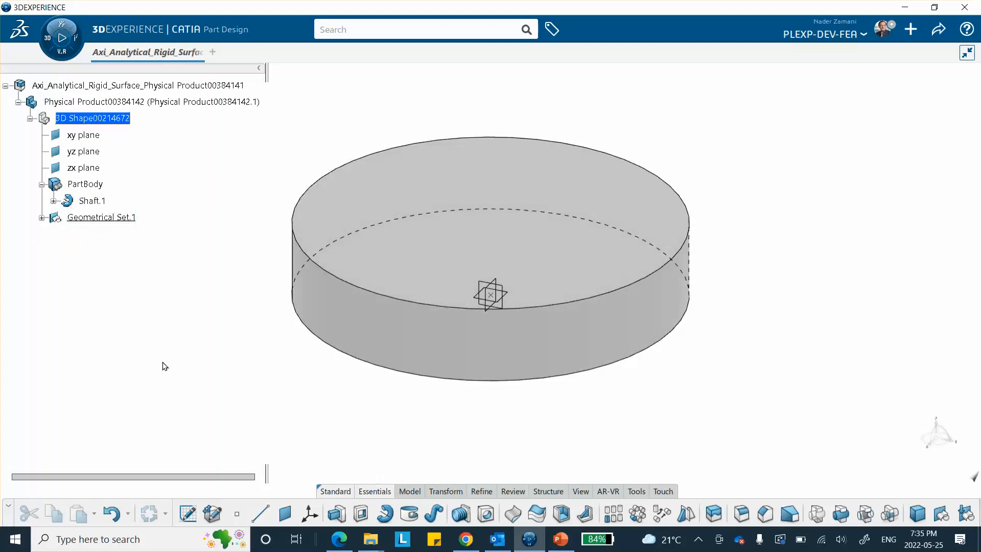
click(42, 218)
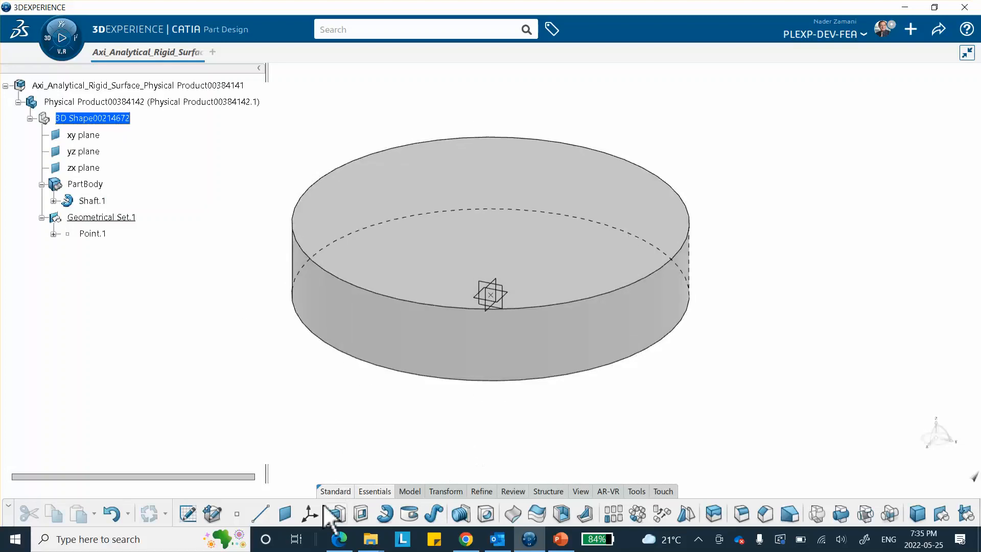
Create Axis System.1 at the origin with the Current option unchecked
click(309, 513)
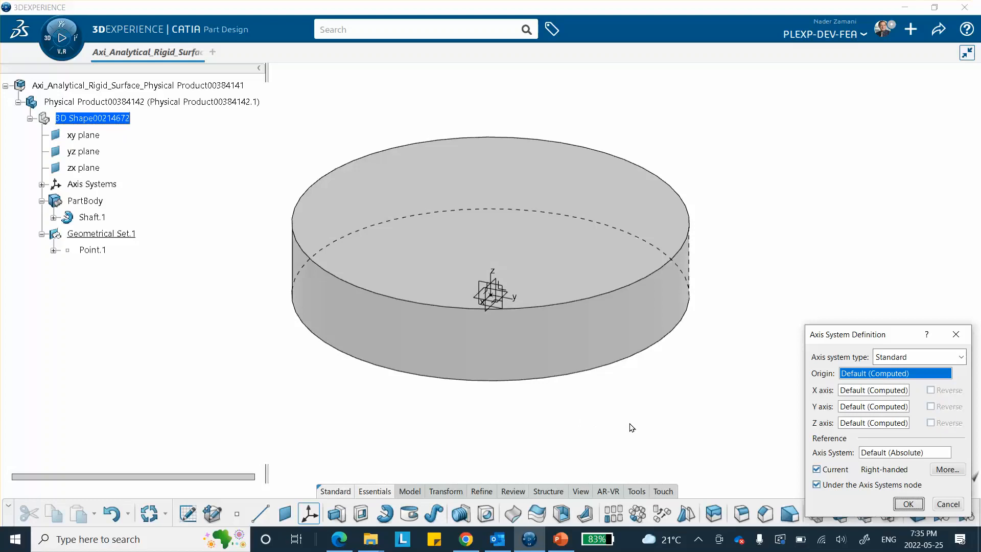
click(816, 470)
click(908, 504)
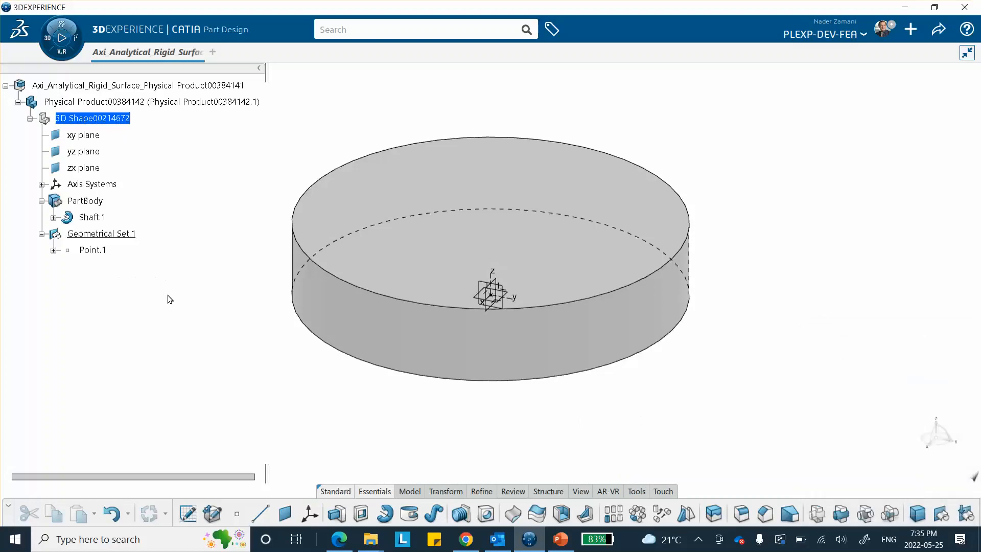
click(42, 185)
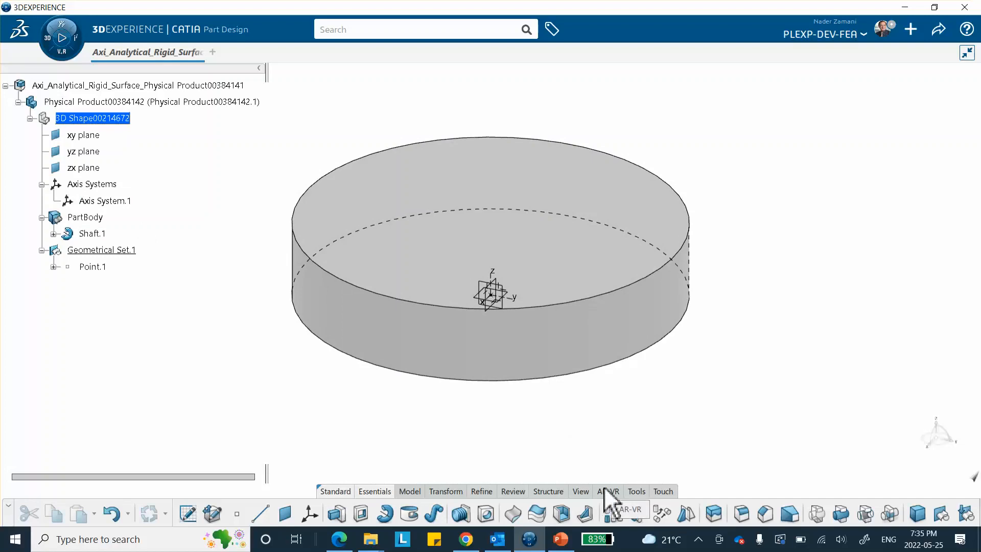
From the Tools set, create a core material titled Axi_Analytical_RS
click(637, 491)
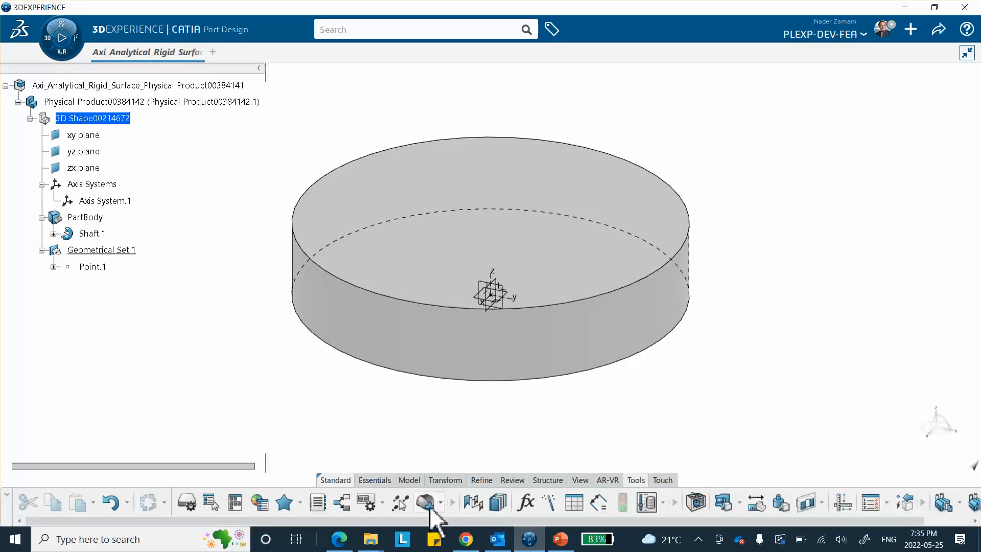
click(424, 502)
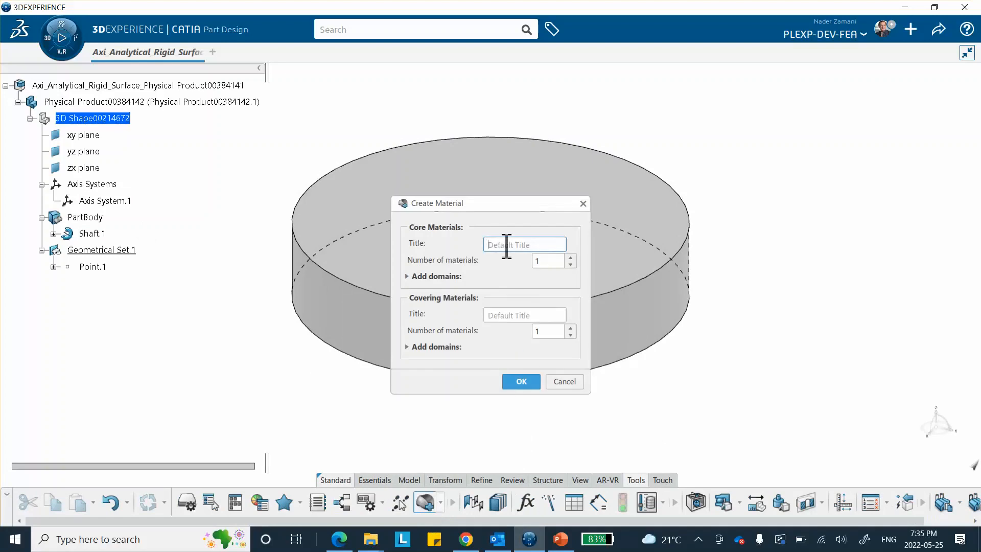
text(Axi_Analytical_RS)
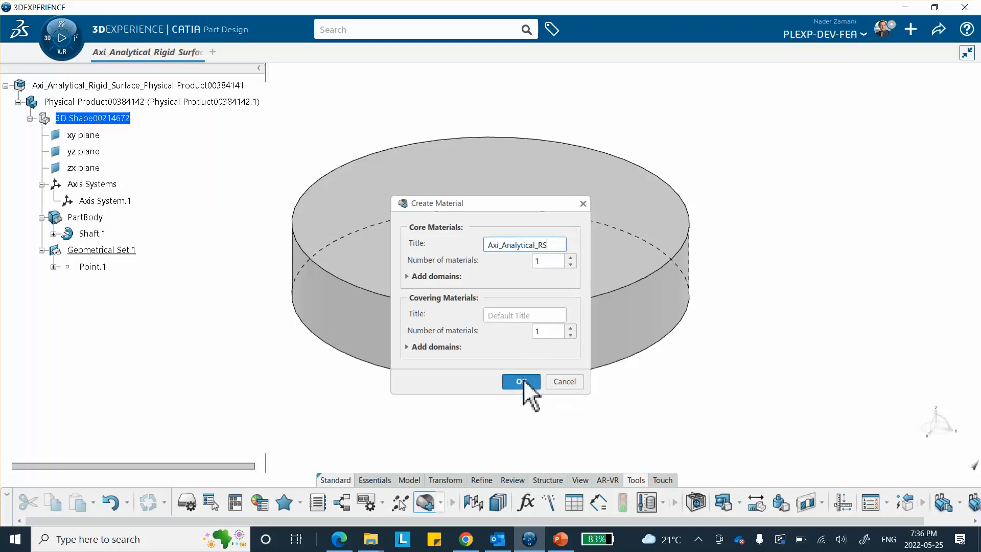
click(523, 381)
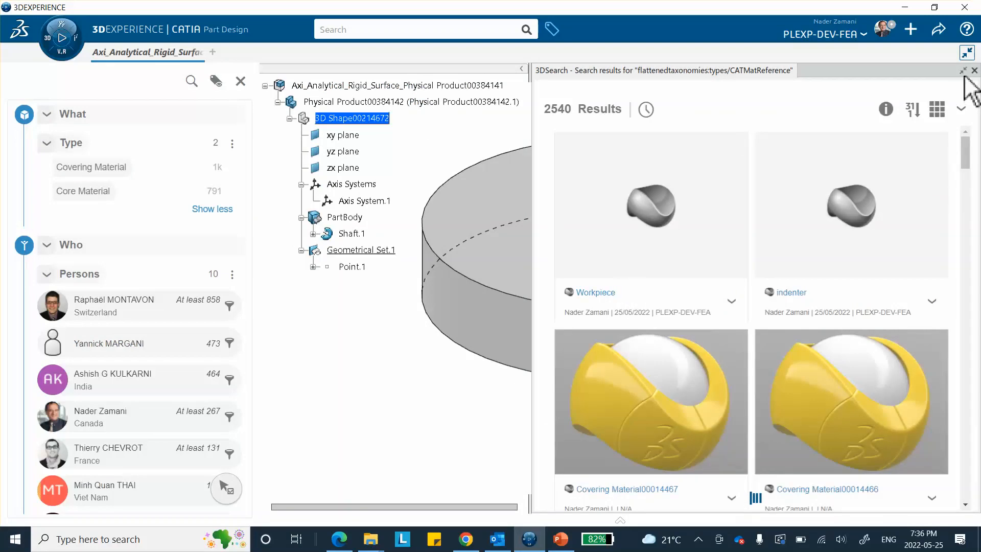
Apply the Axi_Analytical_RS material from the search results to the physical product
scroll(777, 213, down, 1)
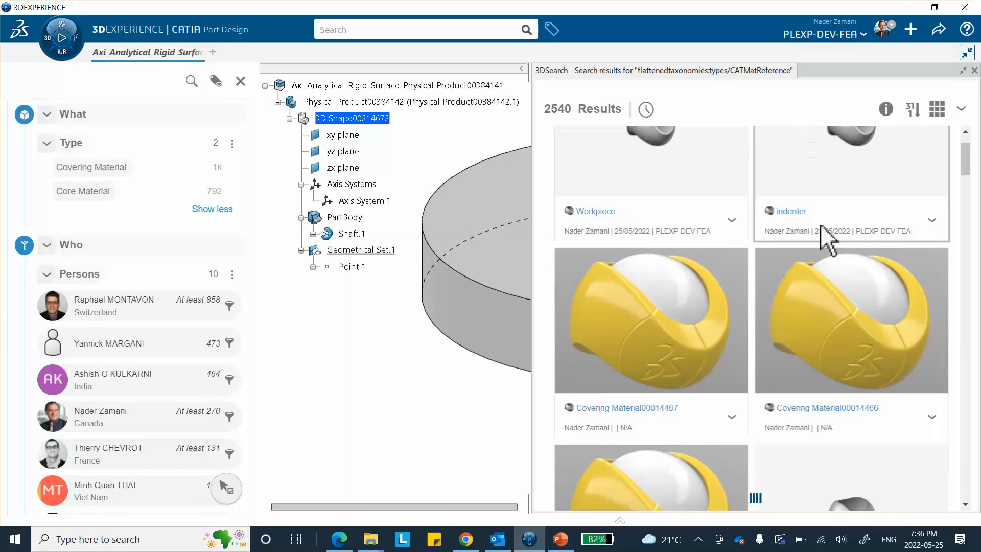
scroll(804, 203, up, 1)
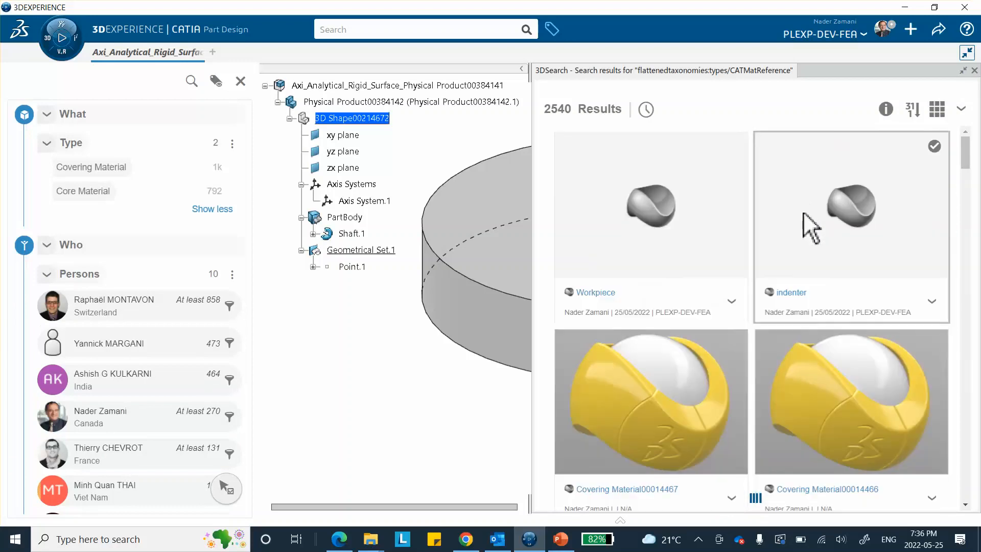
scroll(746, 234, down, 3)
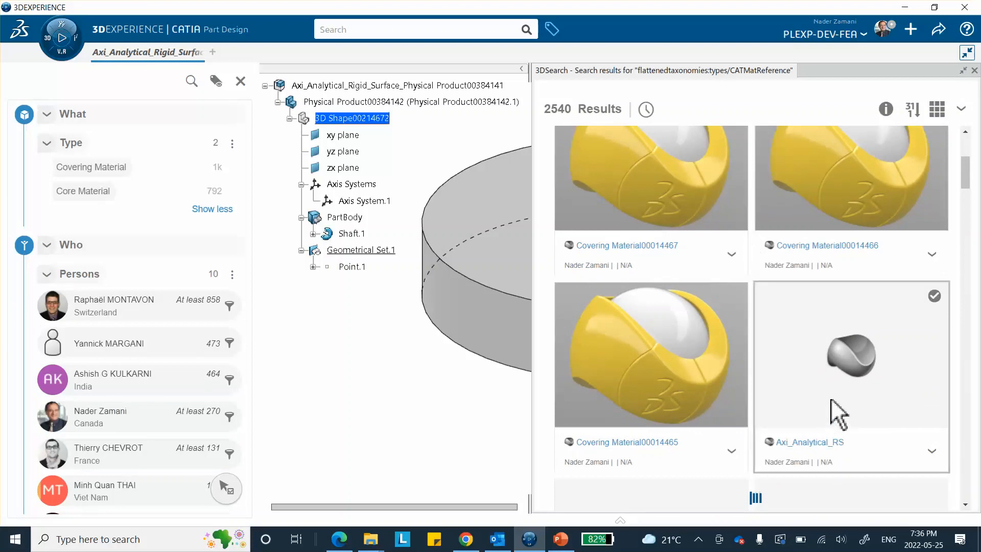
click(837, 374)
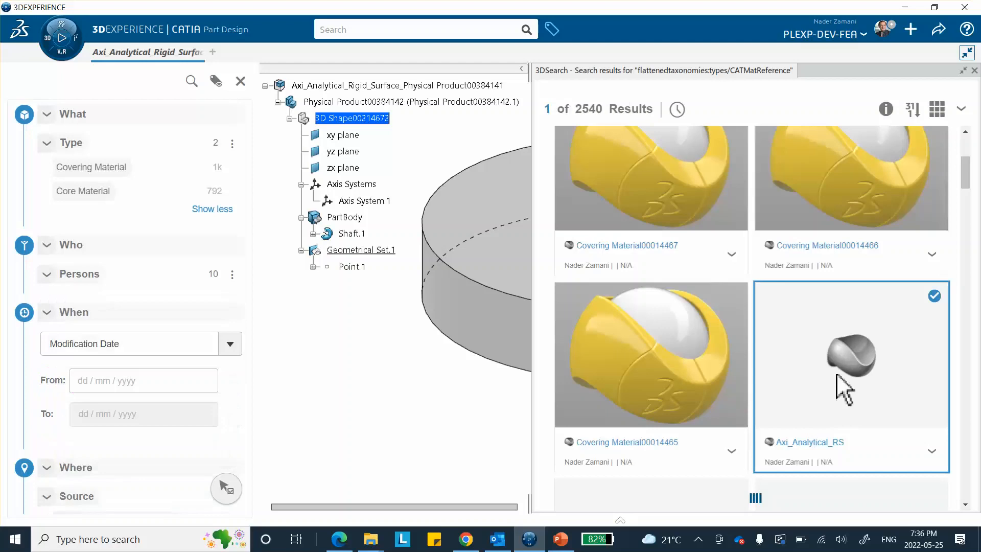
right_click(836, 375)
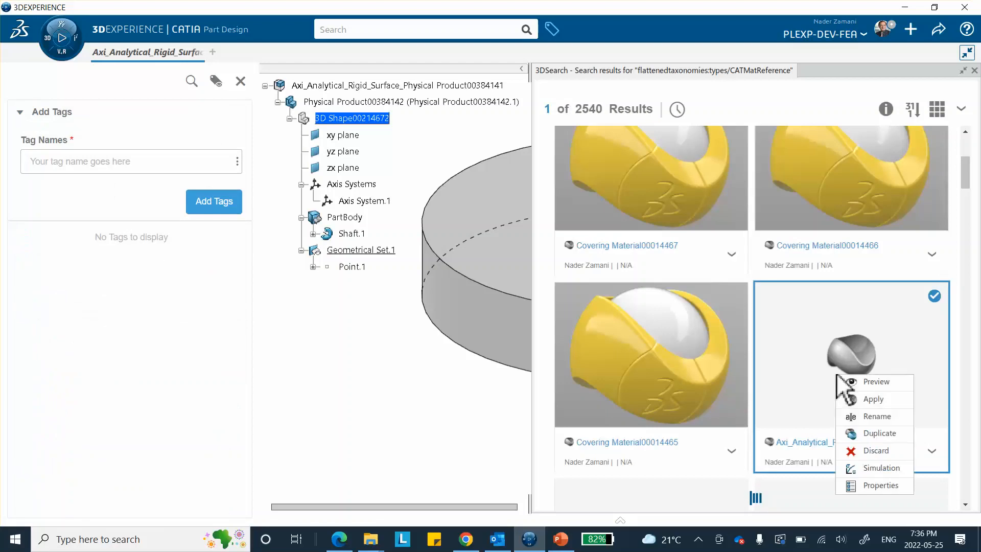
click(864, 400)
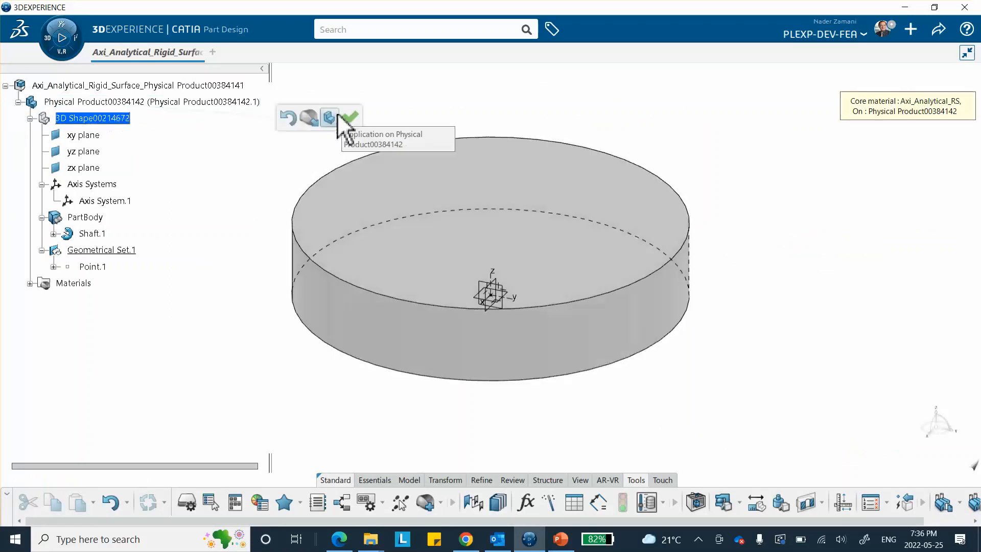
Open Material Simulation Domain00020820 under Materials > Axi_Analytical_RS for editing
click(31, 284)
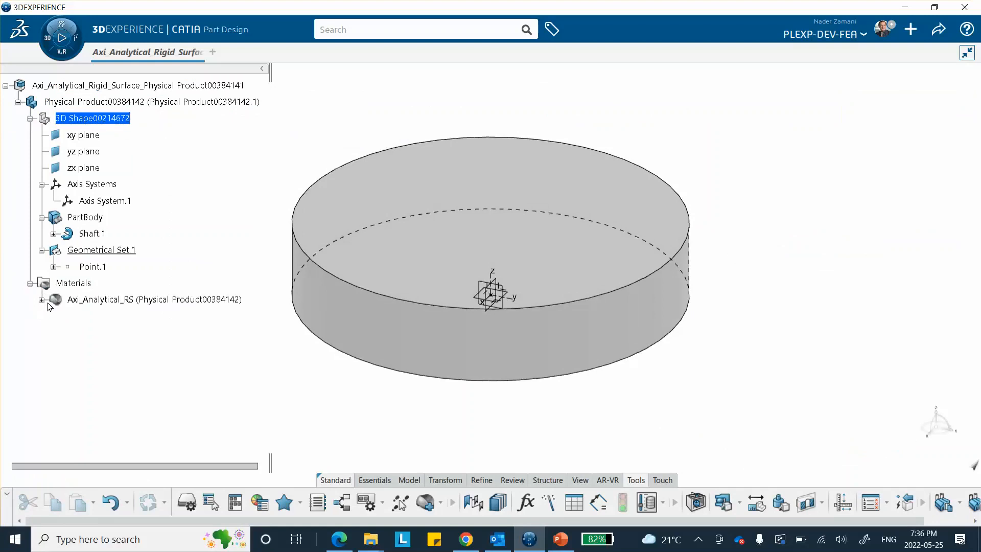
click(42, 300)
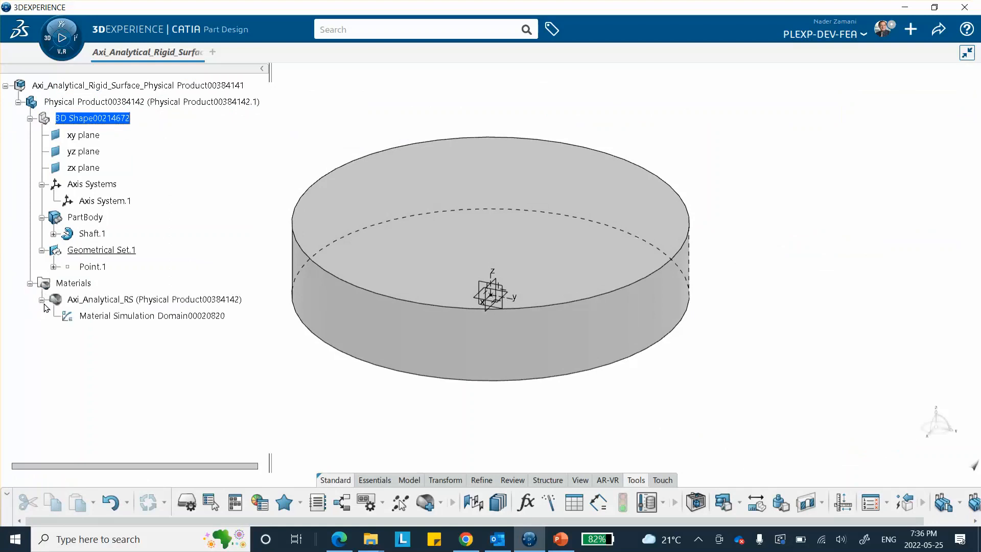
double_click(129, 314)
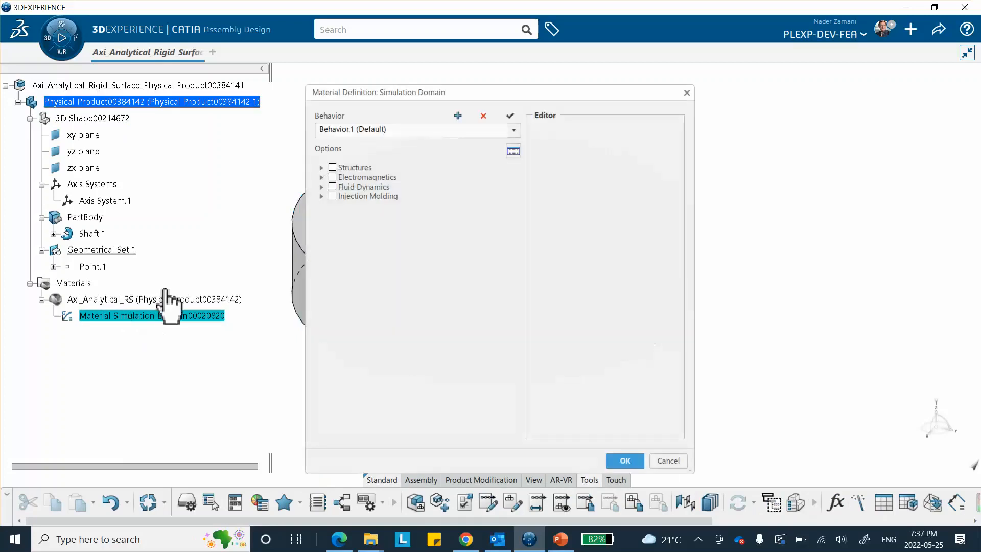
Add an Elastic behaviour under Mechanical > Elasticity with E = 100000 MPa and Poisson's ratio 0.34
click(321, 168)
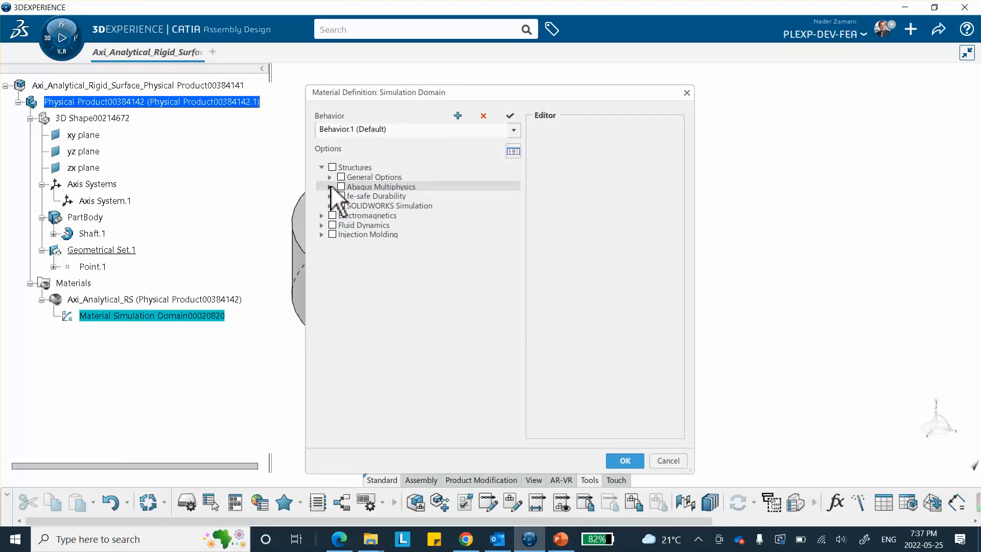
click(329, 187)
click(338, 196)
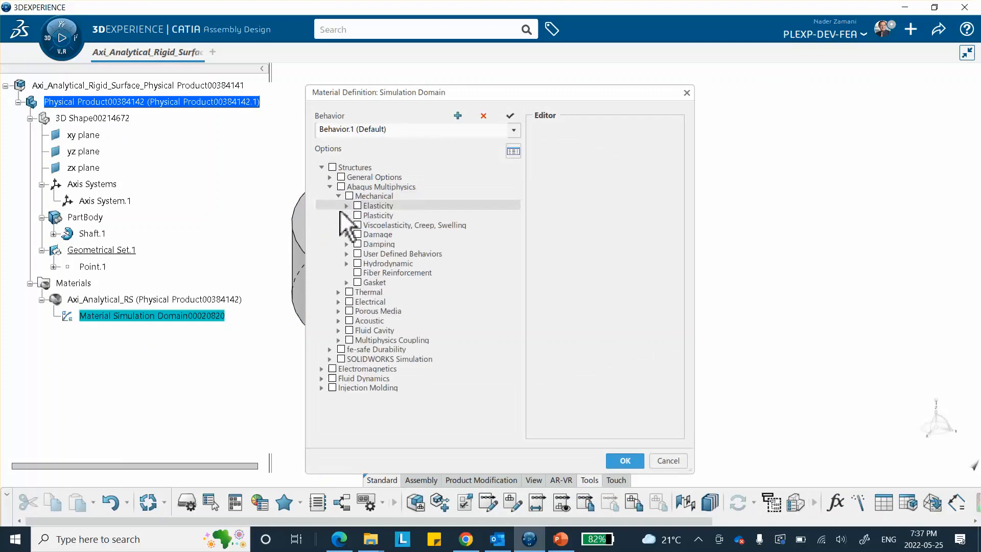
click(347, 205)
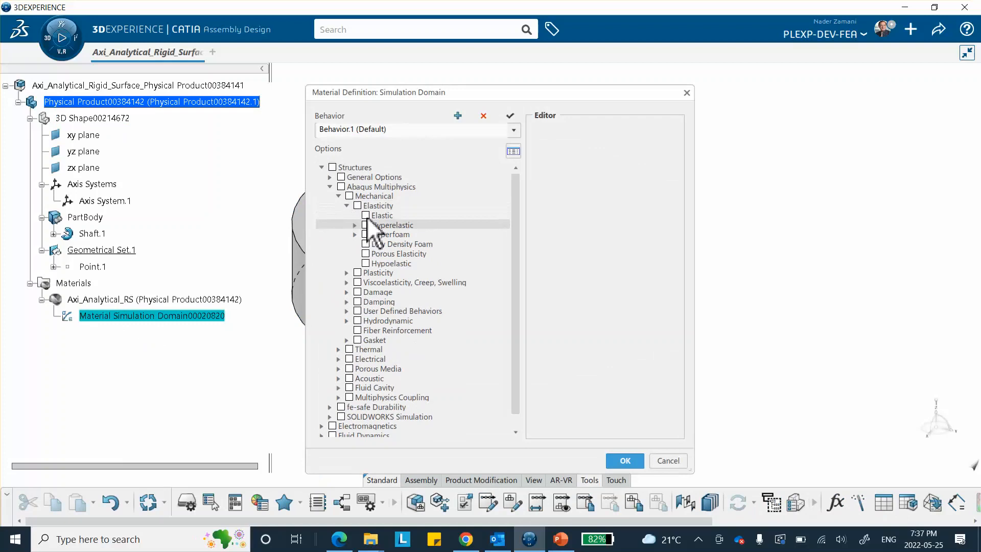
click(366, 216)
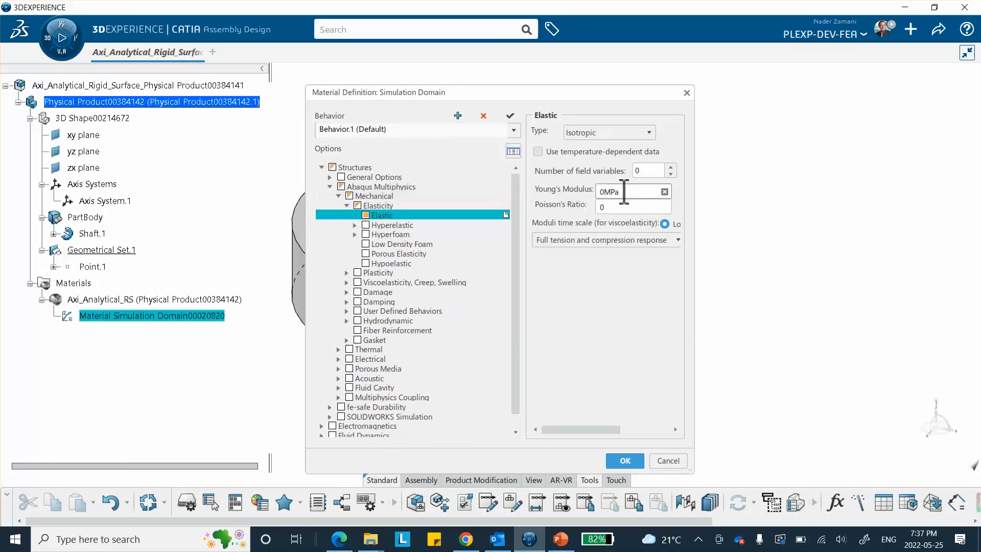
click(601, 196)
click(602, 196)
text(10000)
click(618, 207)
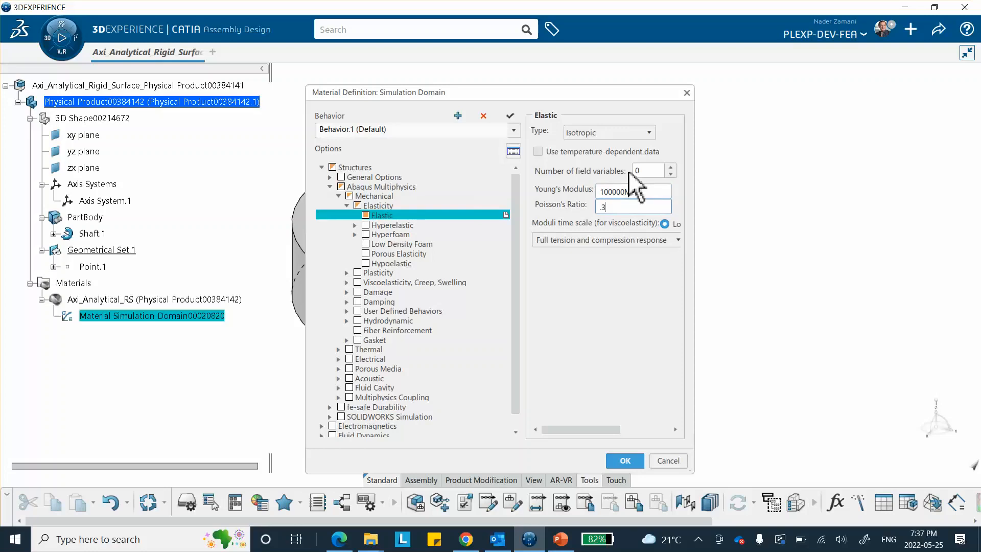
click(604, 329)
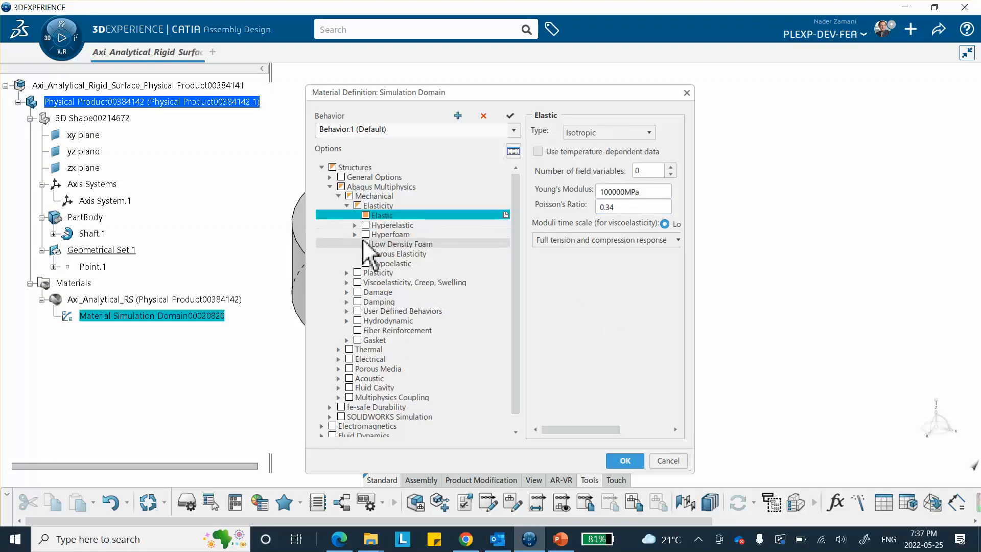
Add a Plastic behaviour under Plasticity > Metal Plasticity to the material
click(347, 272)
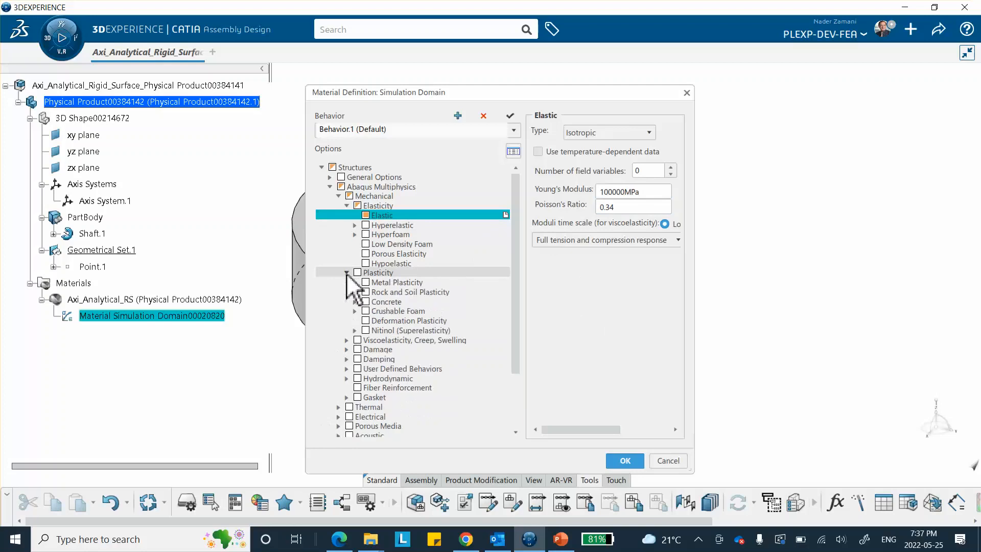
click(355, 282)
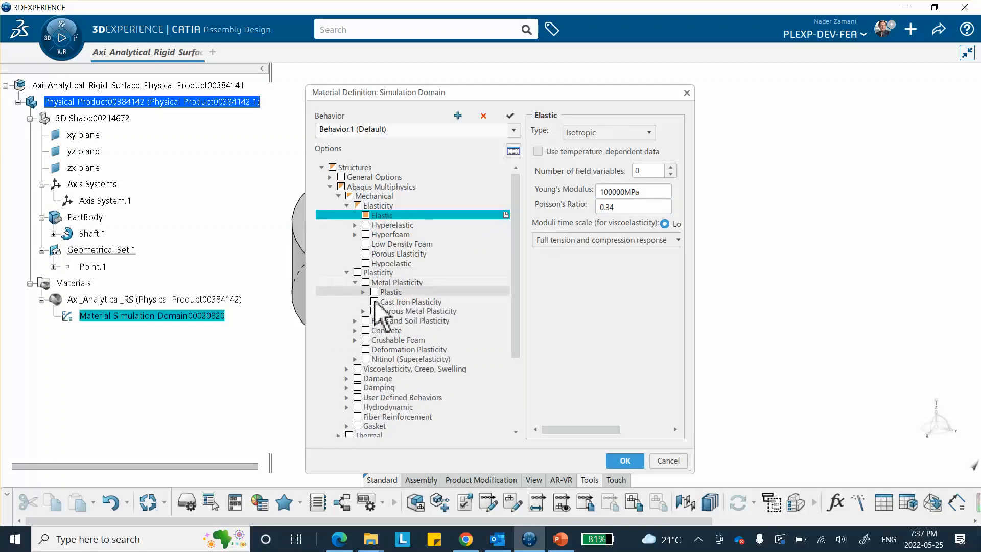
click(363, 292)
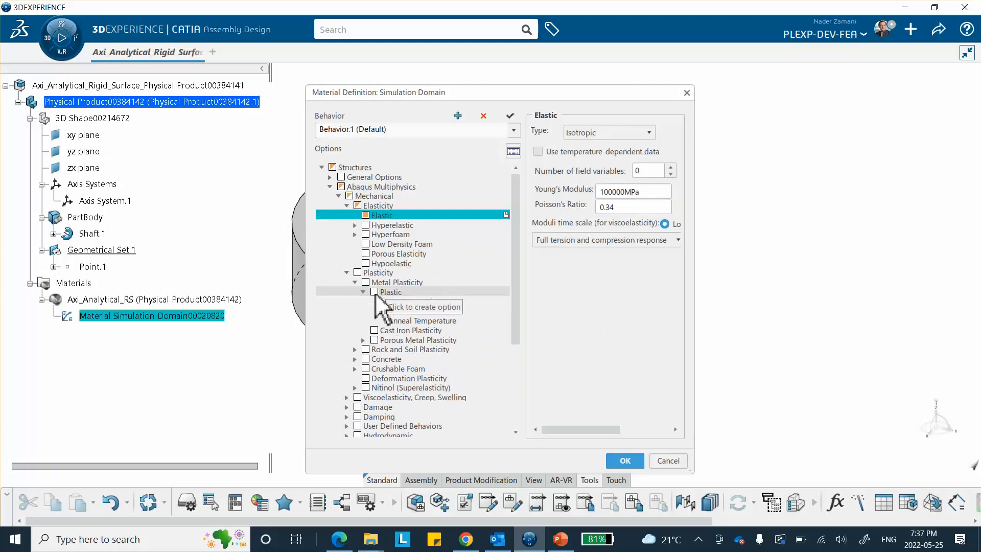
click(375, 292)
Enter hardening row 1 as yield stress 110 at plastic strain 0, checking the slide data
click(578, 284)
click(583, 284)
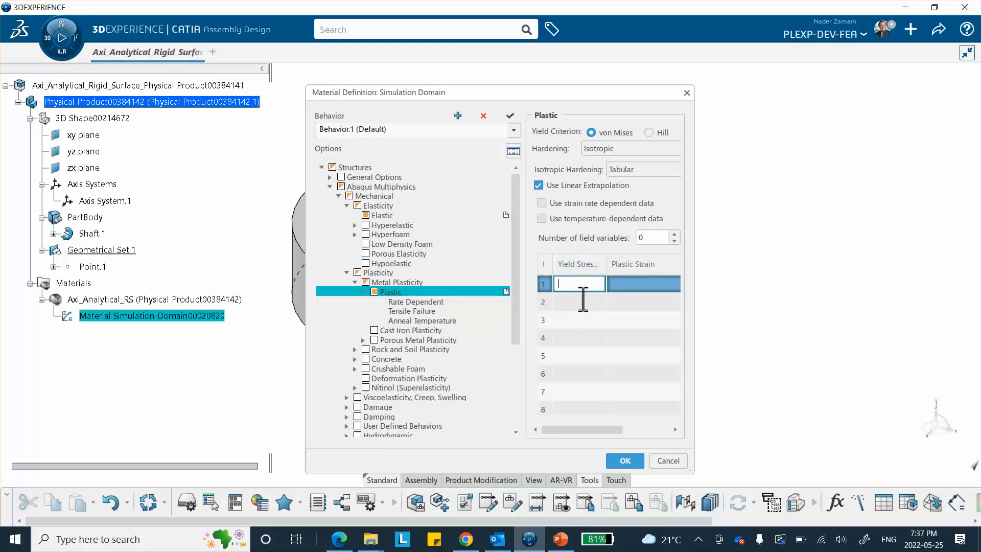
text(110)
click(620, 286)
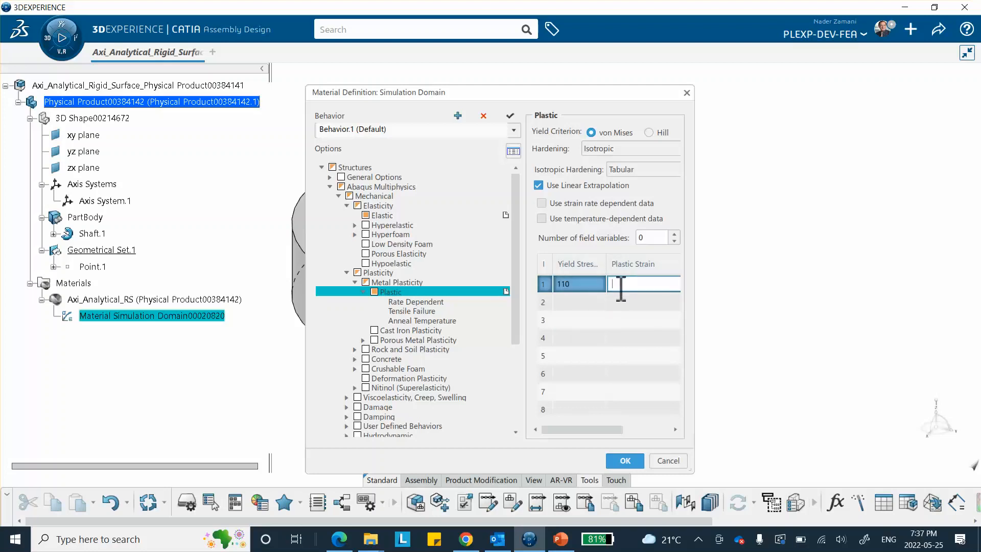
text(0)
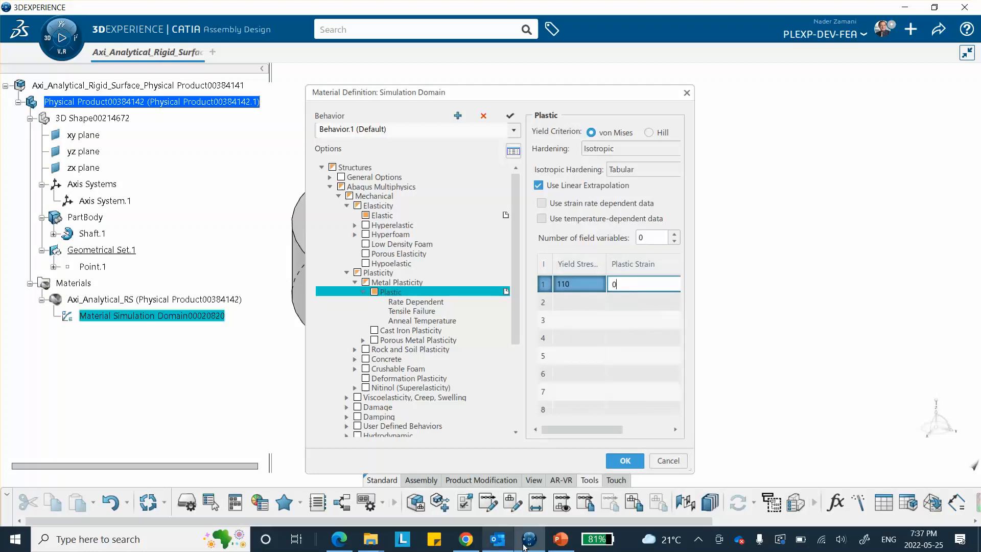
click(559, 539)
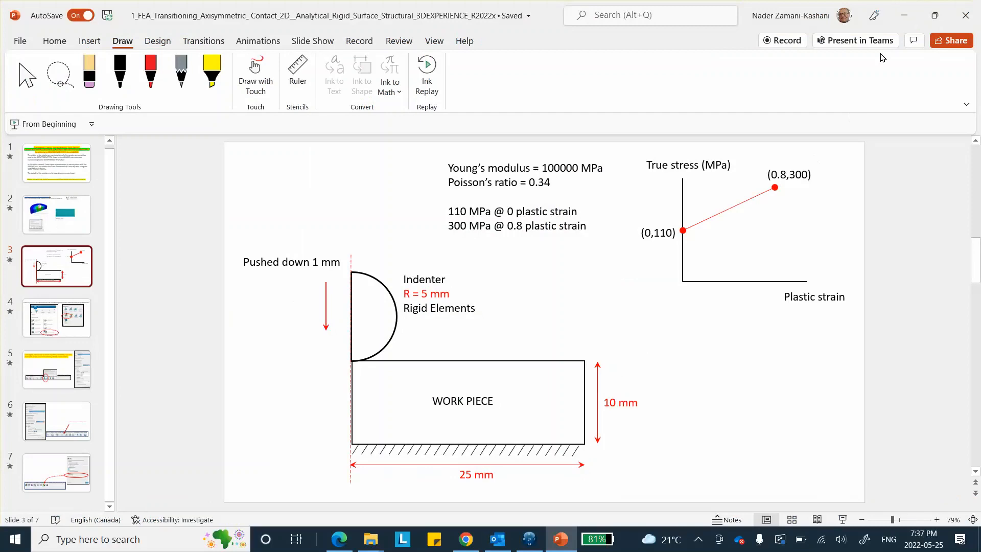
click(904, 16)
click(585, 303)
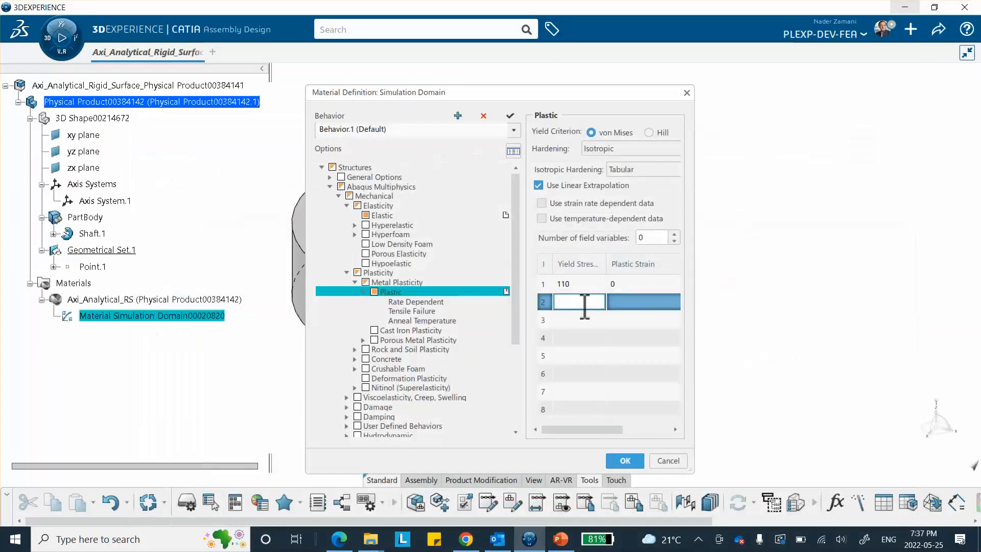
Enter hardening row 2 as 300 at 0.8, review its XY plot, and confirm the material
text(300)
click(624, 302)
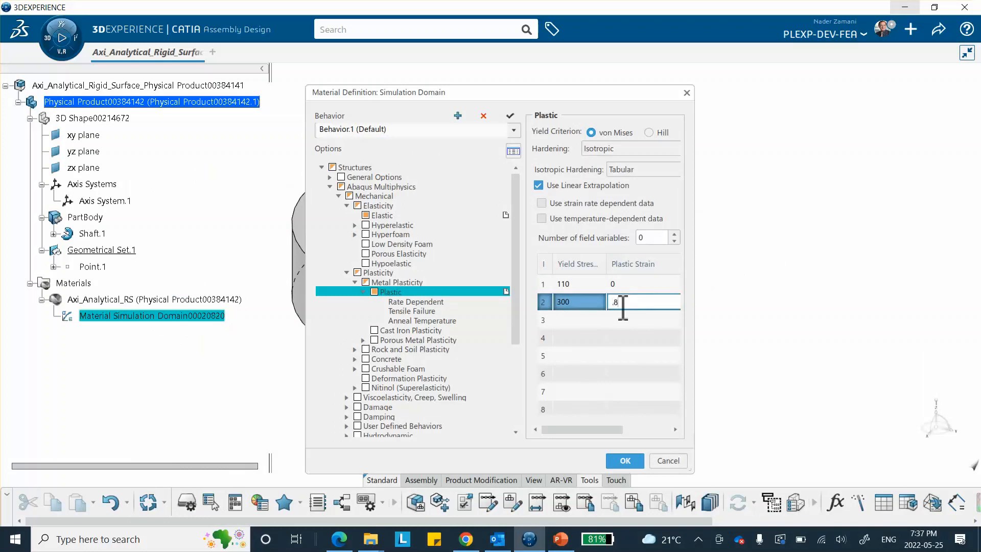
right_click(586, 323)
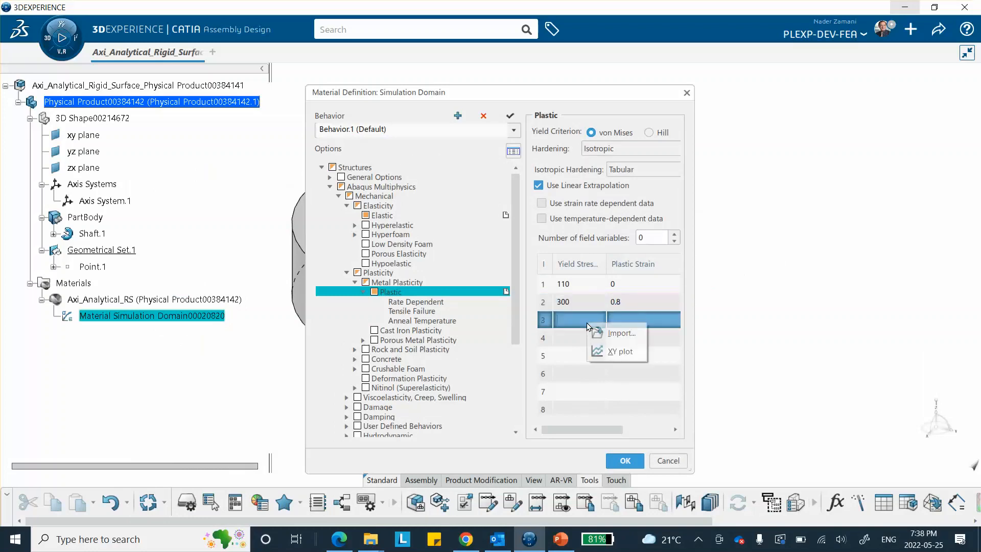
click(620, 353)
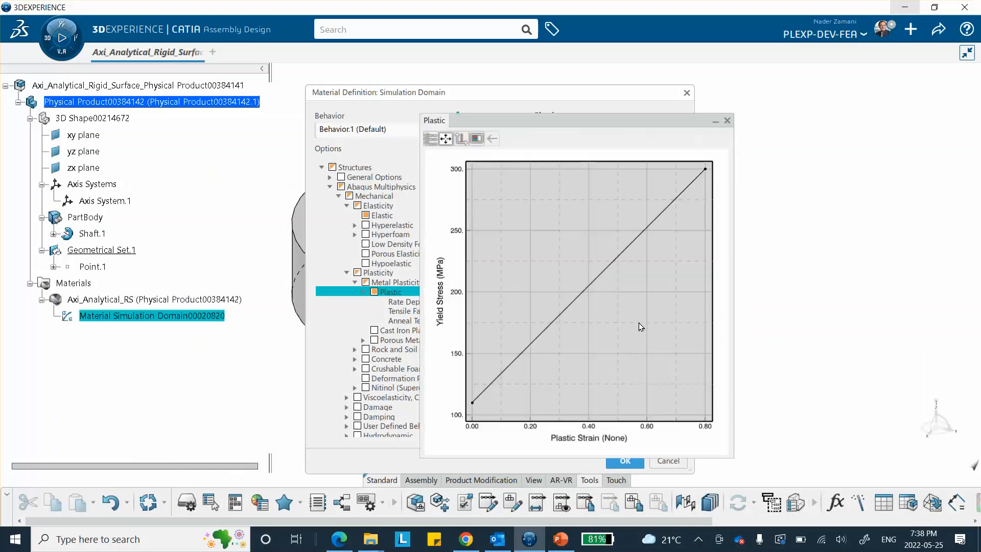
click(727, 120)
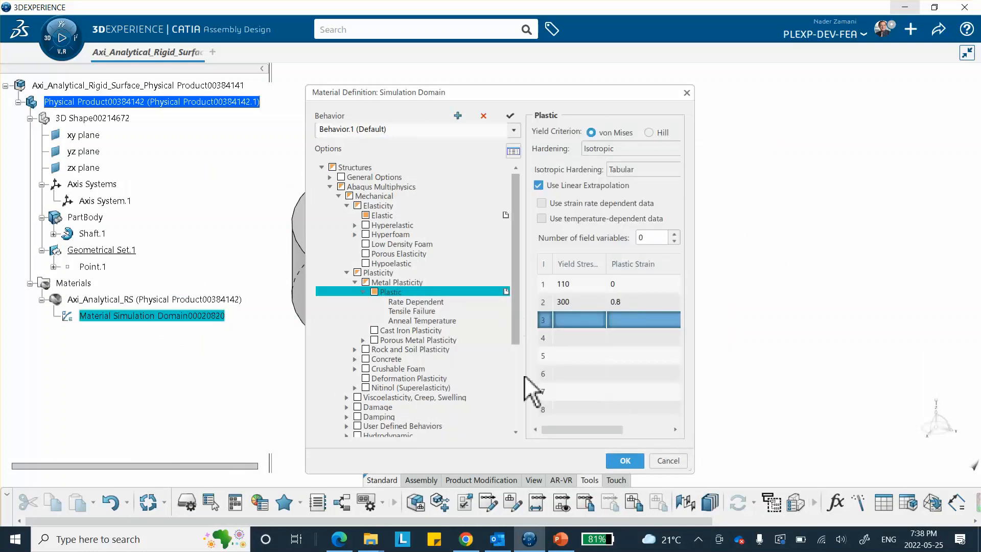
click(624, 460)
Save the model
click(791, 150)
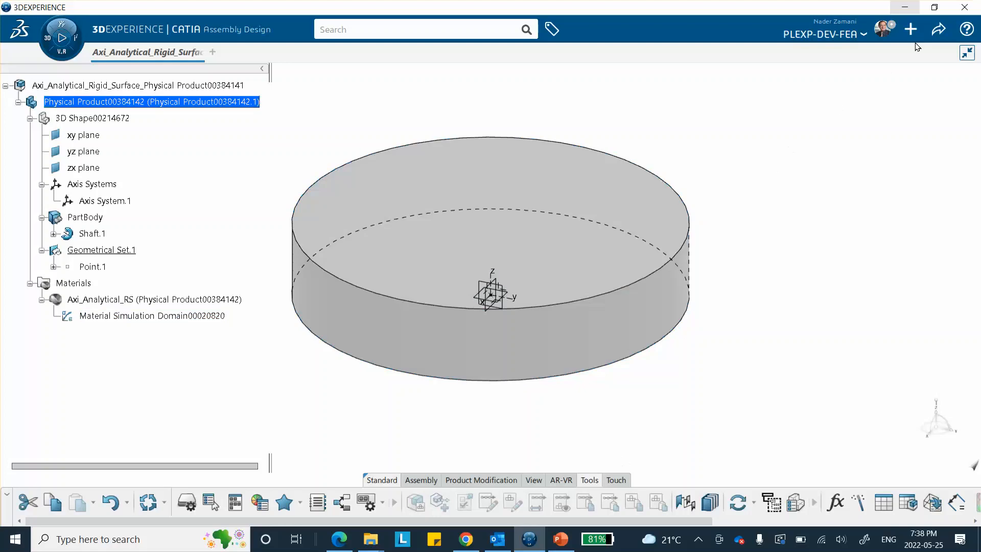
click(939, 29)
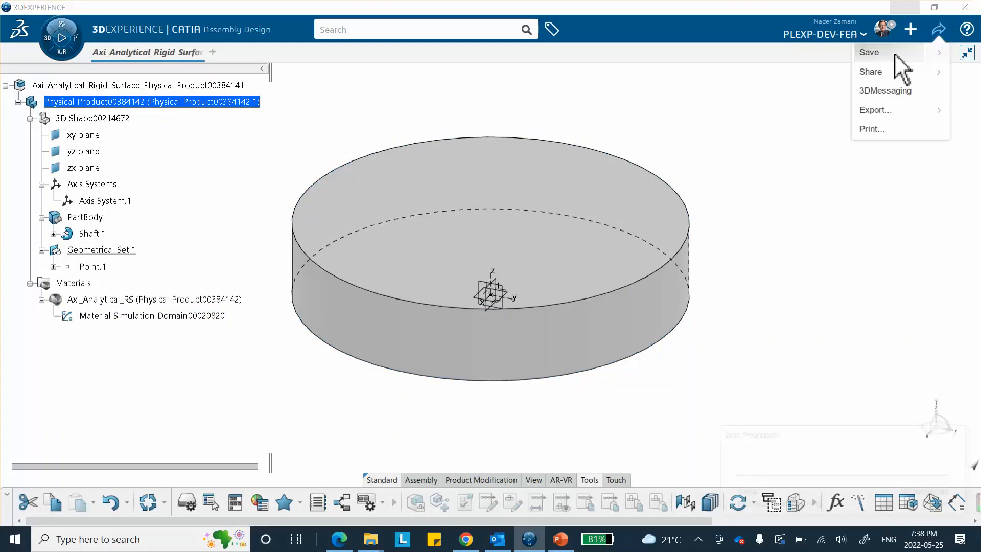
click(903, 55)
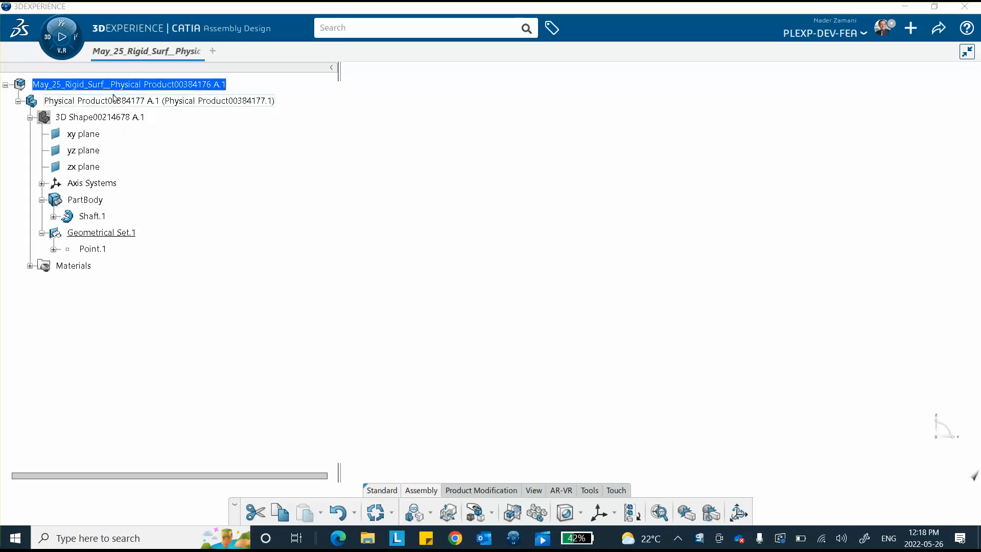
Insert a new 3D Part under the root product and select its 3D Shape
right_click(142, 86)
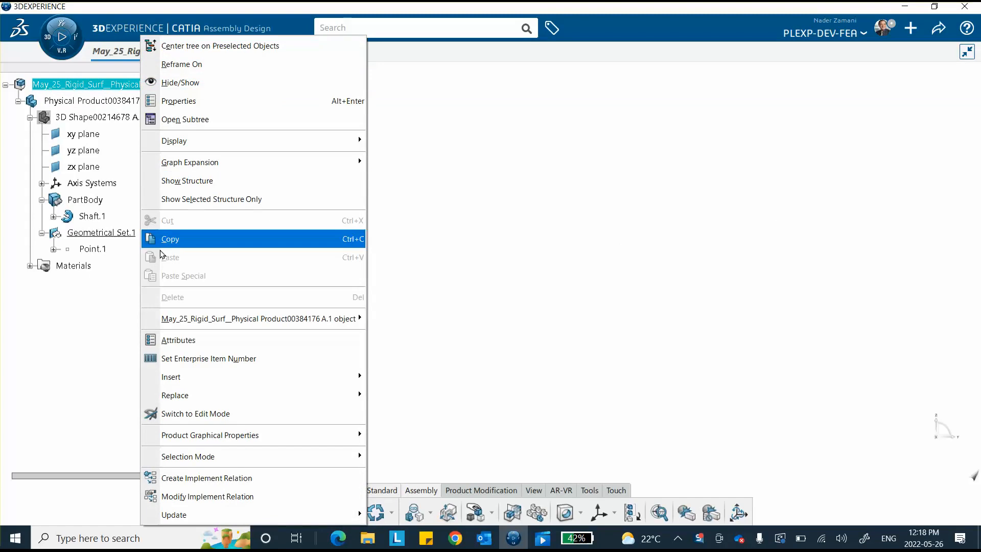
mouse_move(256, 377)
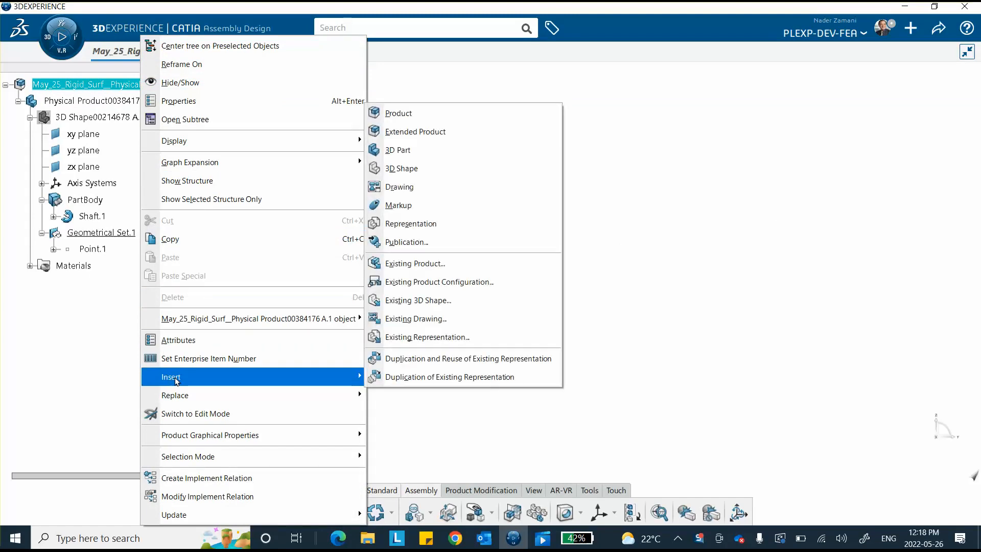
click(397, 150)
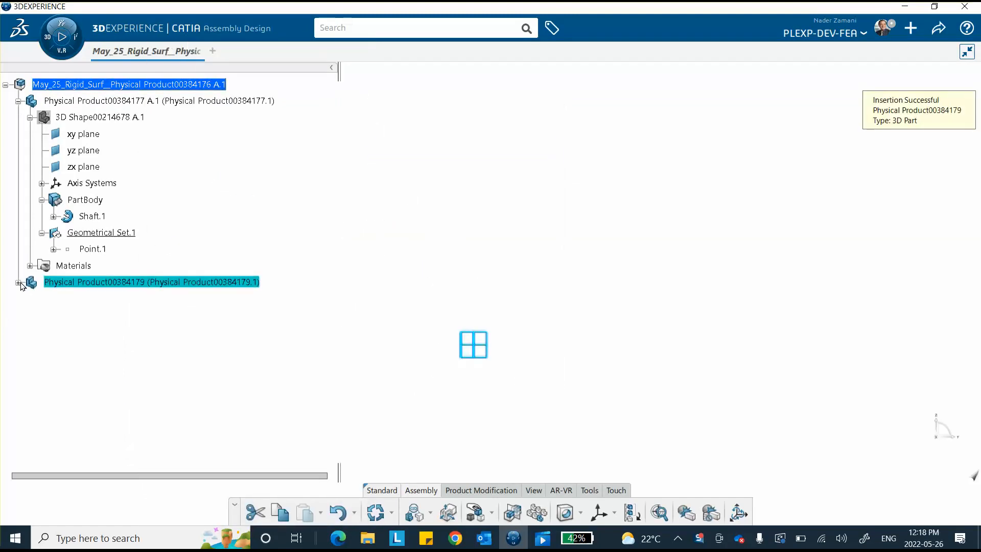
click(18, 283)
click(102, 299)
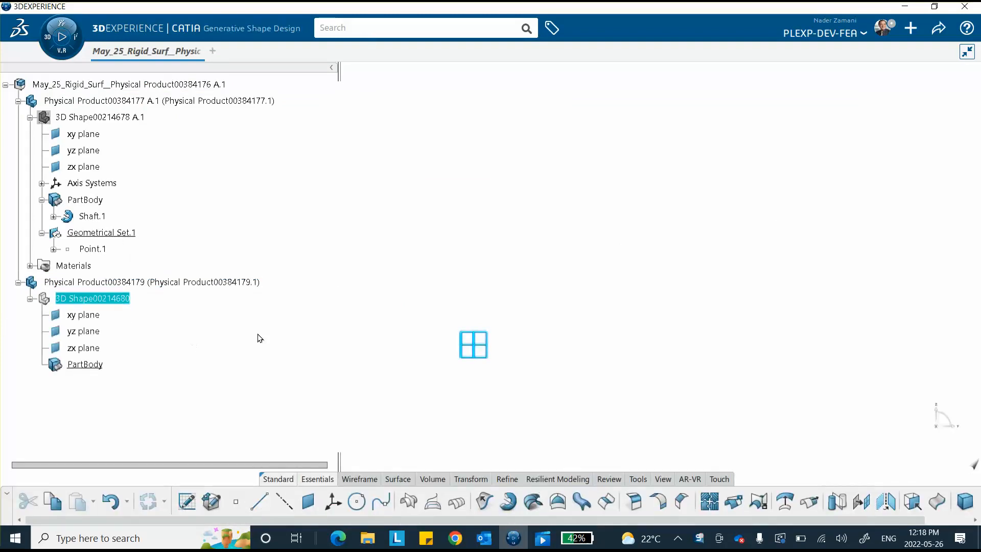
Show the existing block and start a sketch on the new part's yz plane
right_click(100, 118)
click(142, 169)
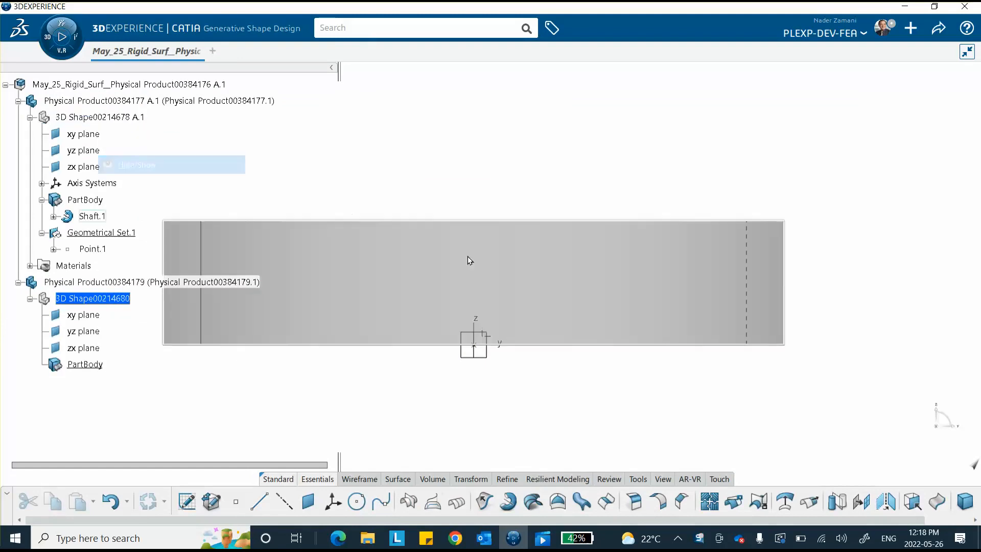
middle_drag(474, 290, 488, 347)
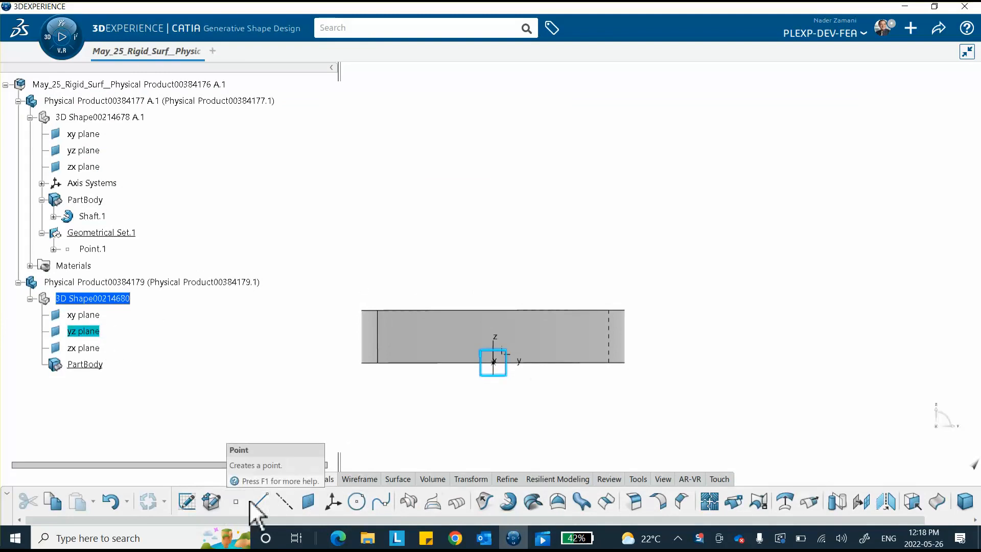
click(188, 502)
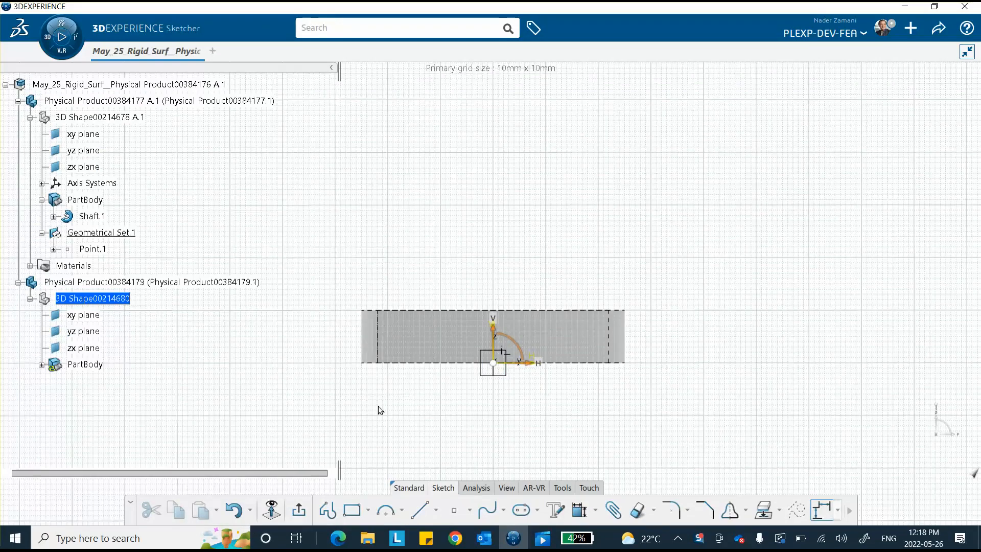
Draw a half-circle arc above the block and dimension its radius as 5
click(386, 510)
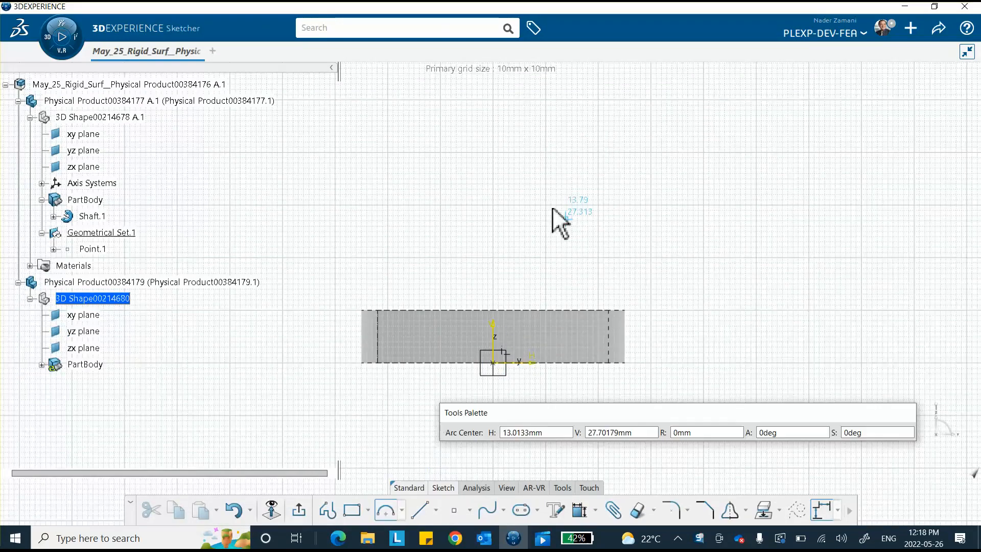
click(493, 219)
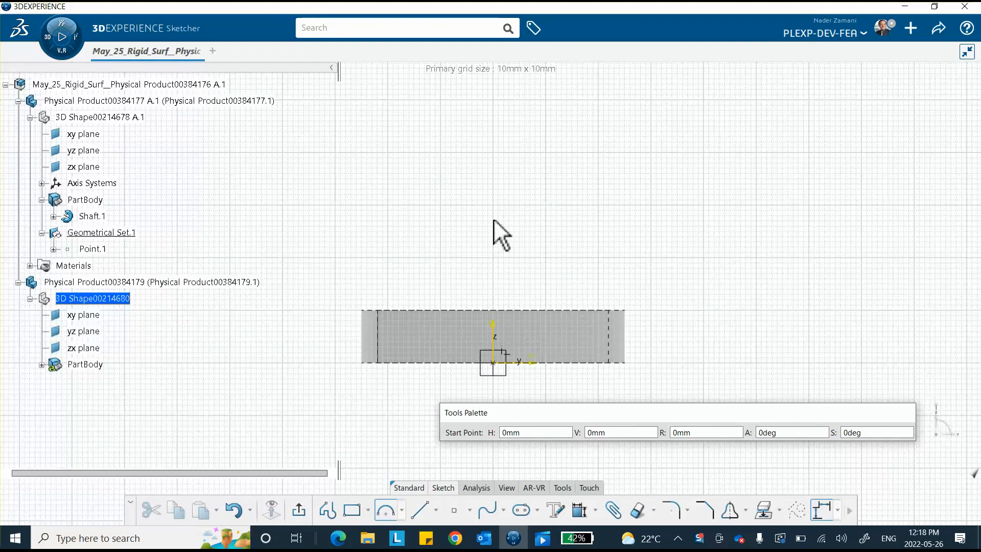
click(494, 175)
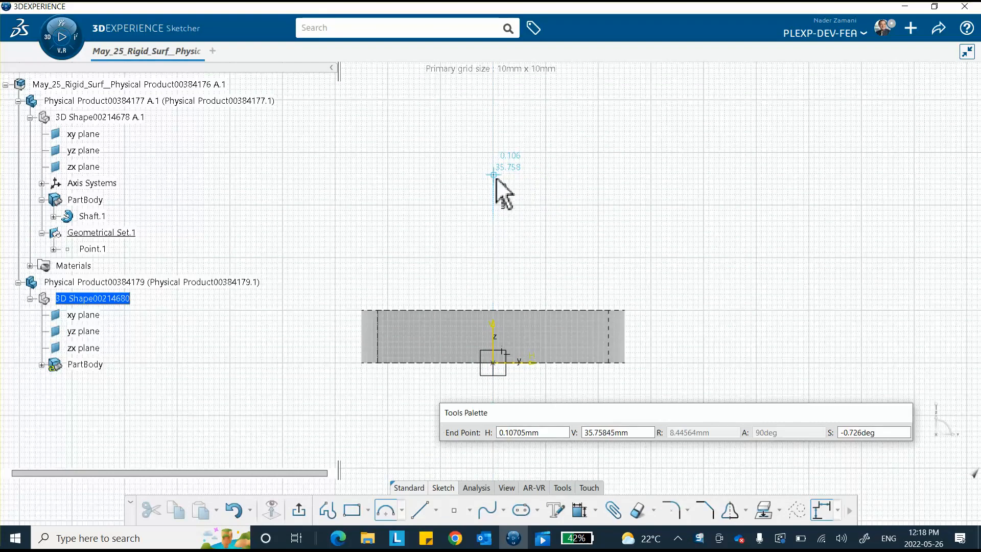
click(493, 276)
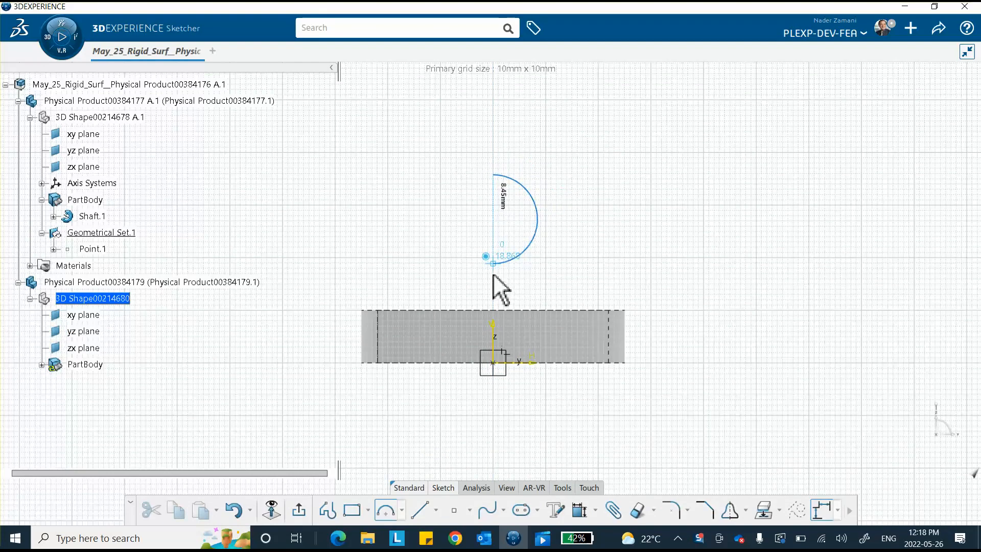
click(629, 229)
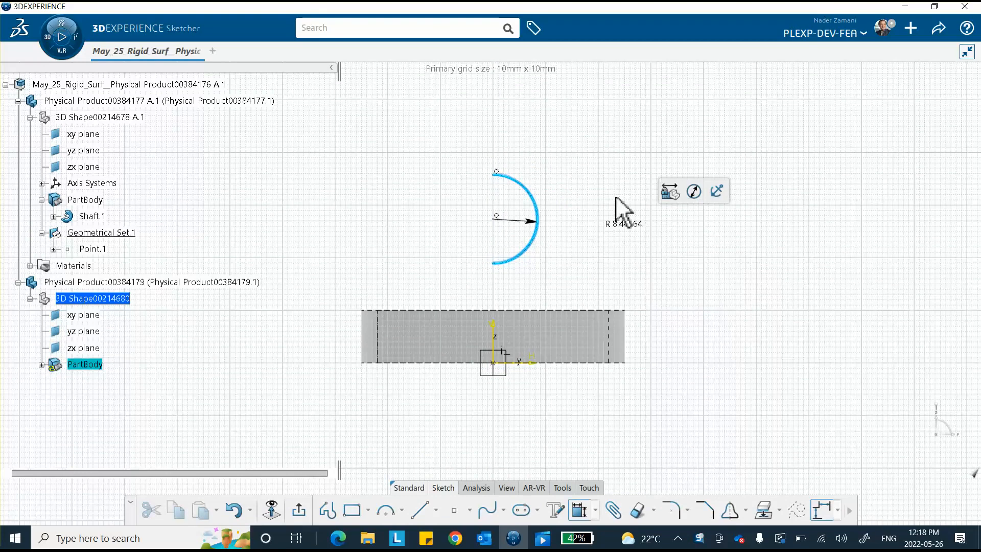
click(619, 148)
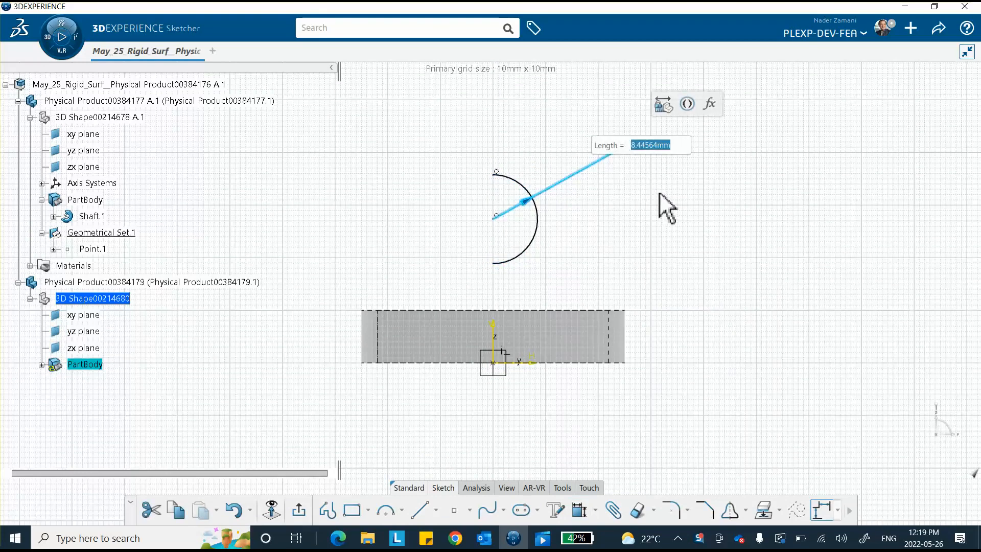
key(Return)
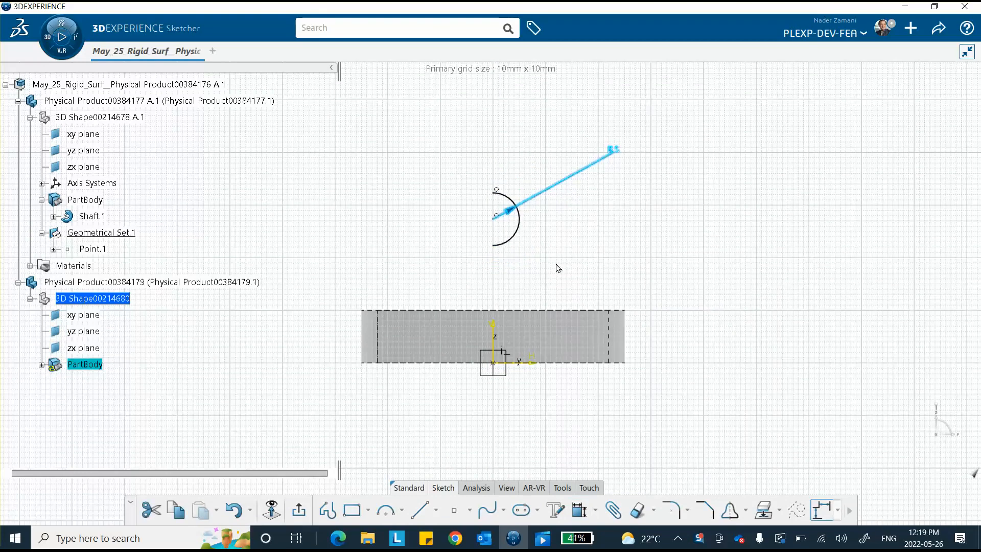
Make the arc's lower endpoint coincident with the block's top edge and exit the sketch
click(625, 263)
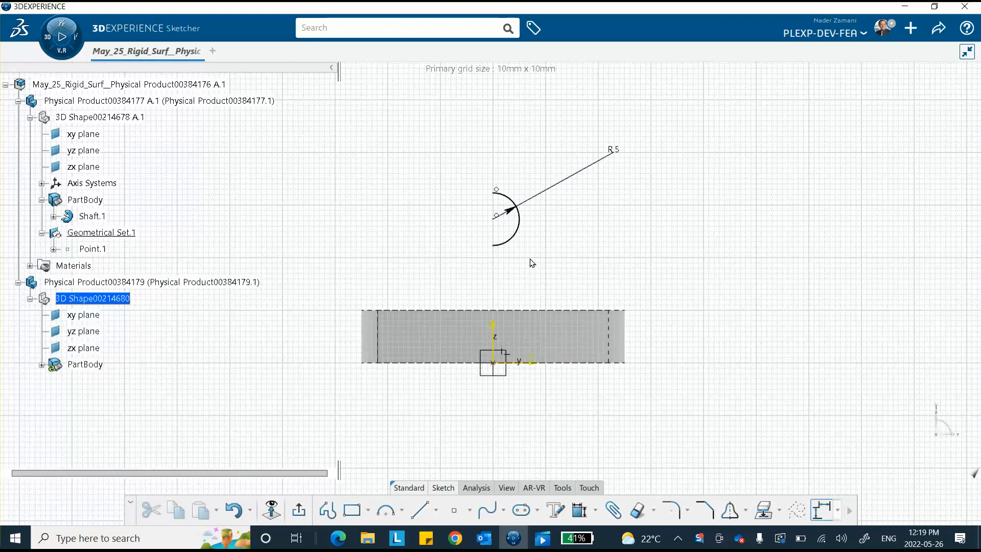
click(494, 246)
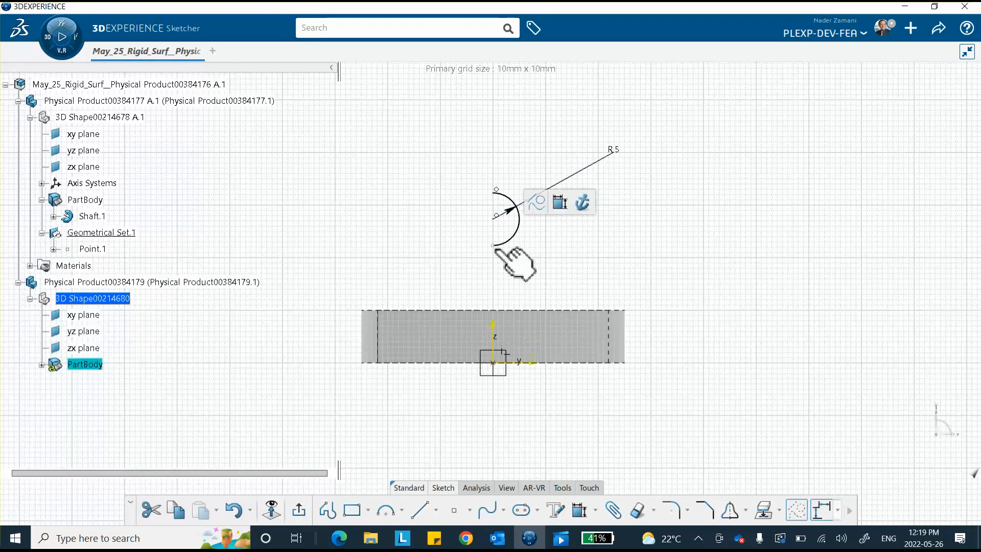
click(523, 310)
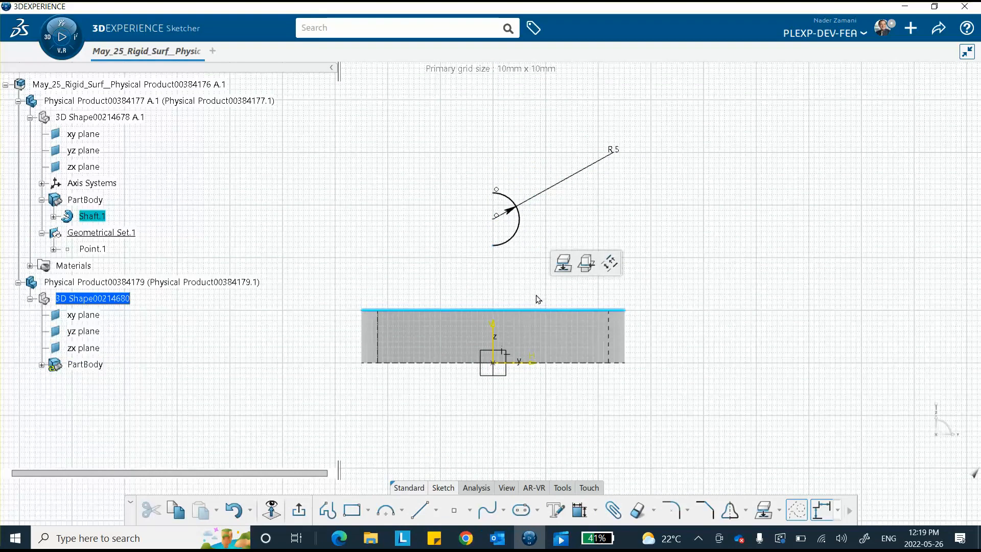
click(513, 277)
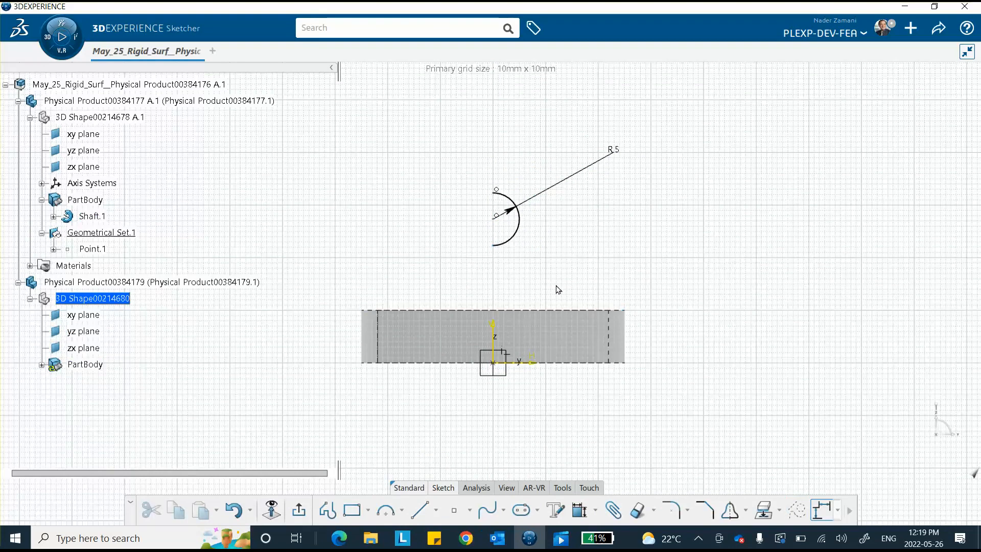
click(580, 511)
click(508, 310)
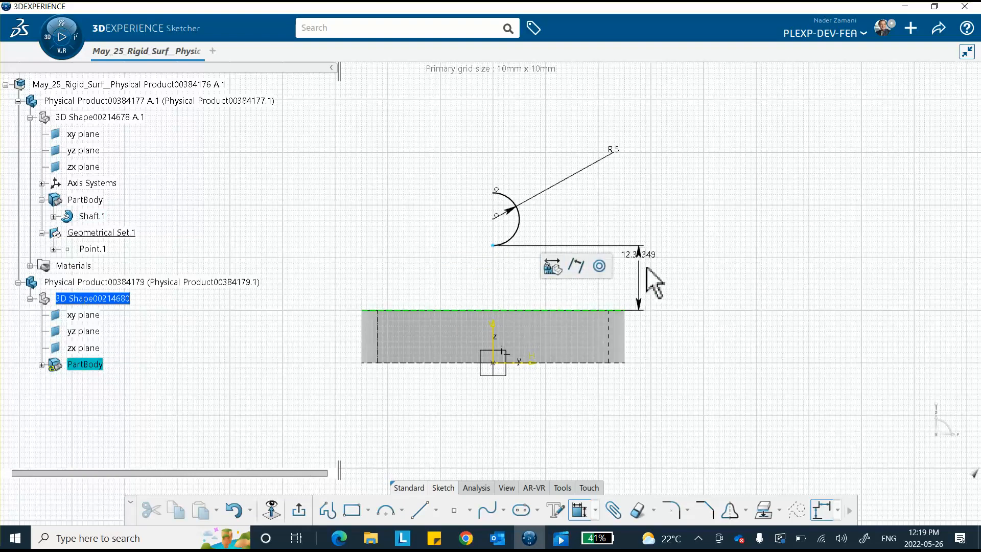
right_click(653, 300)
click(680, 344)
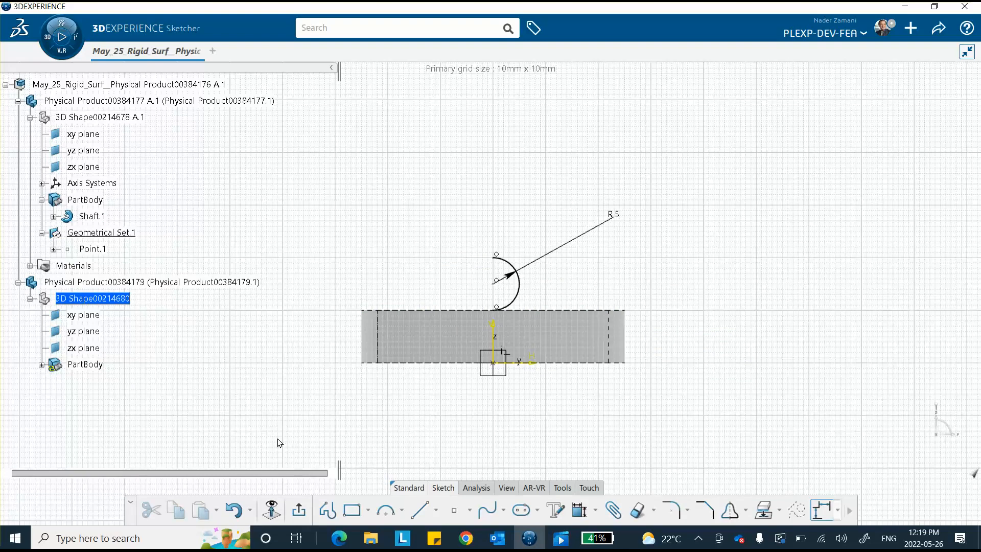
click(298, 510)
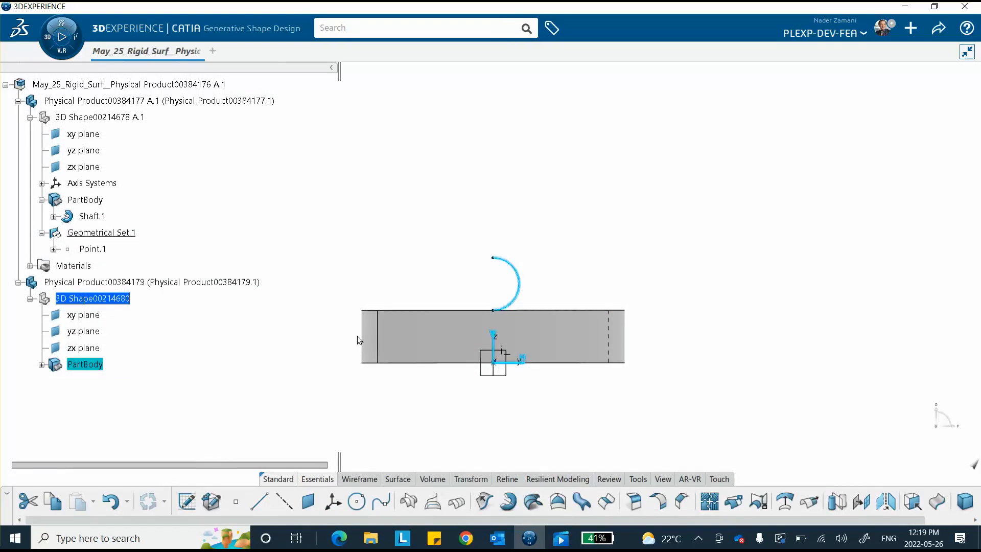
Revolve Sketch.1 360° about the Z Axis to form a 5 mm sphere on the disk
click(354, 261)
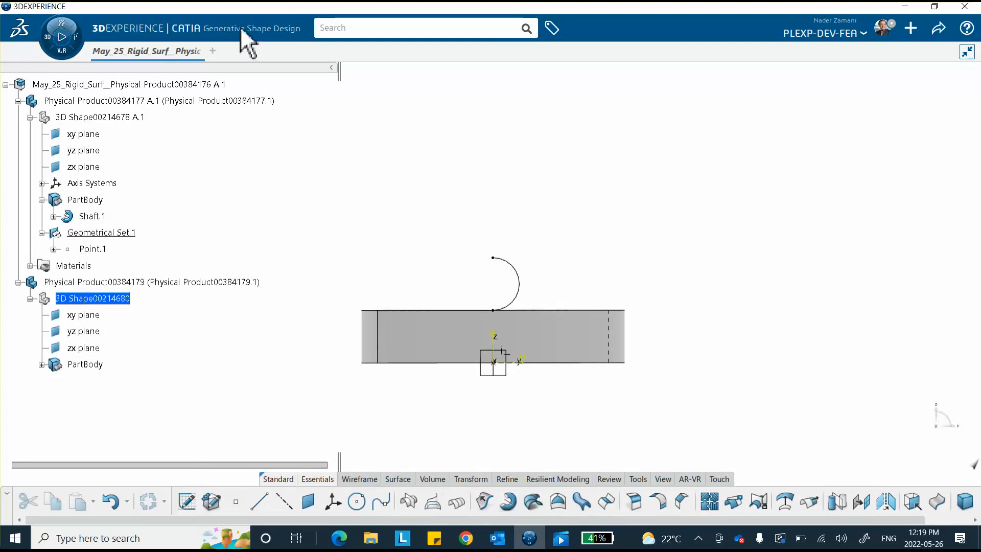
click(508, 502)
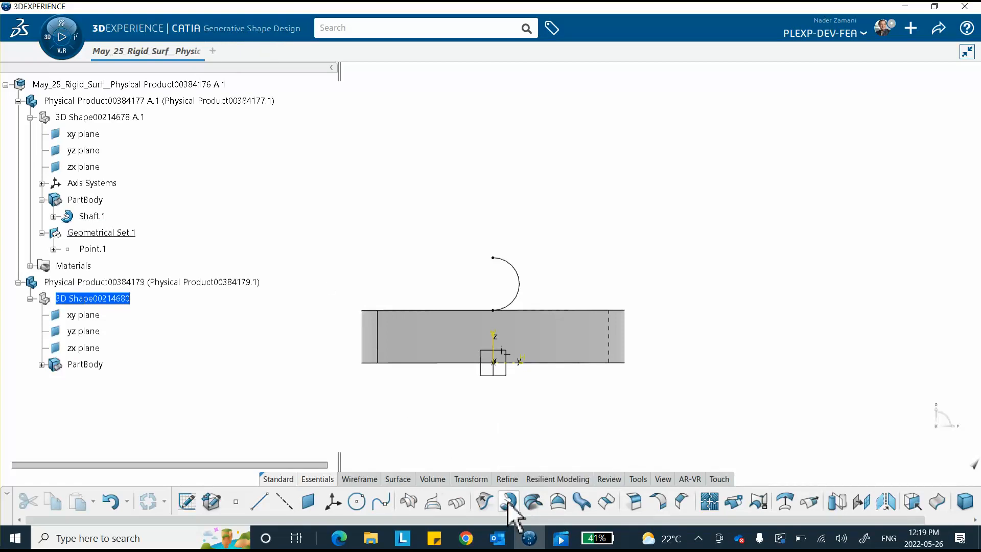
click(520, 290)
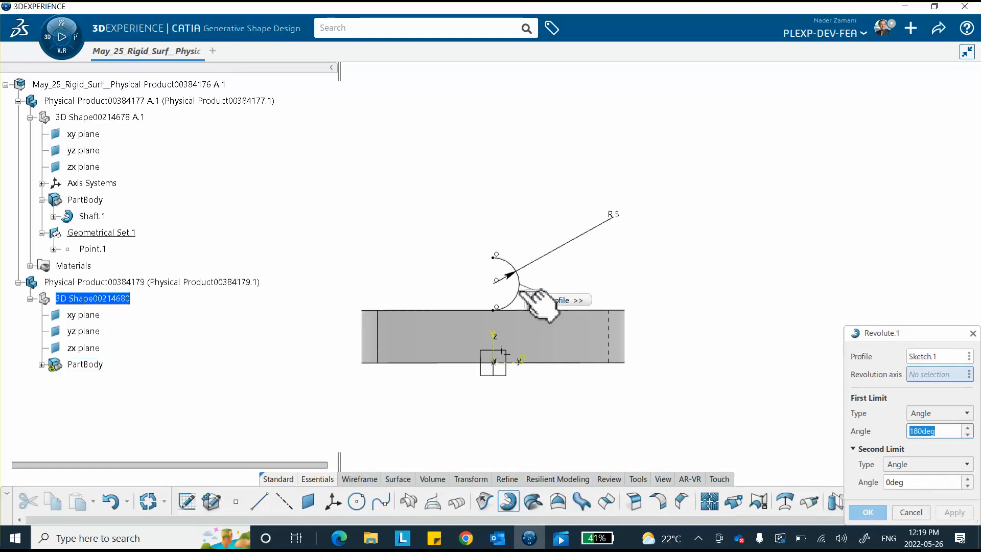
right_click(923, 378)
mouse_move(916, 404)
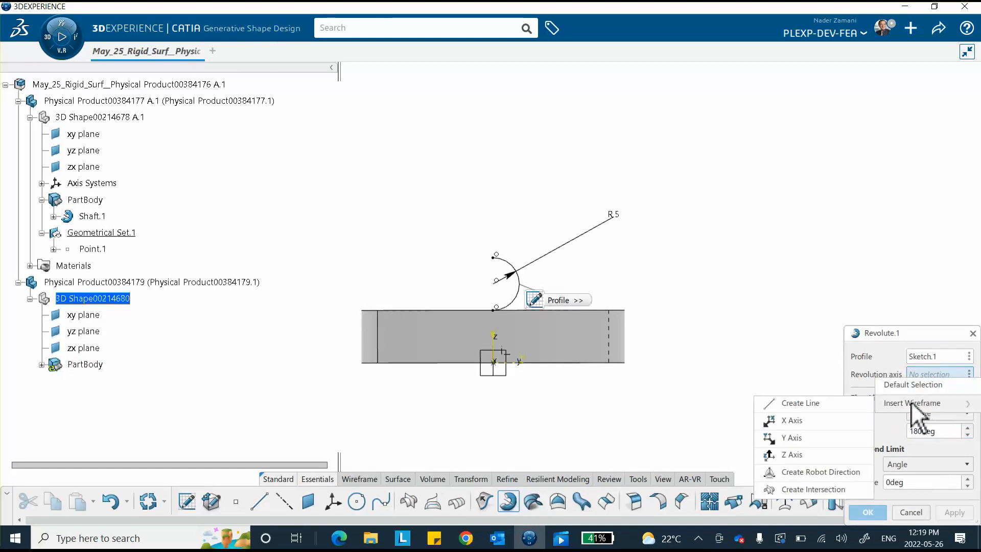
click(816, 450)
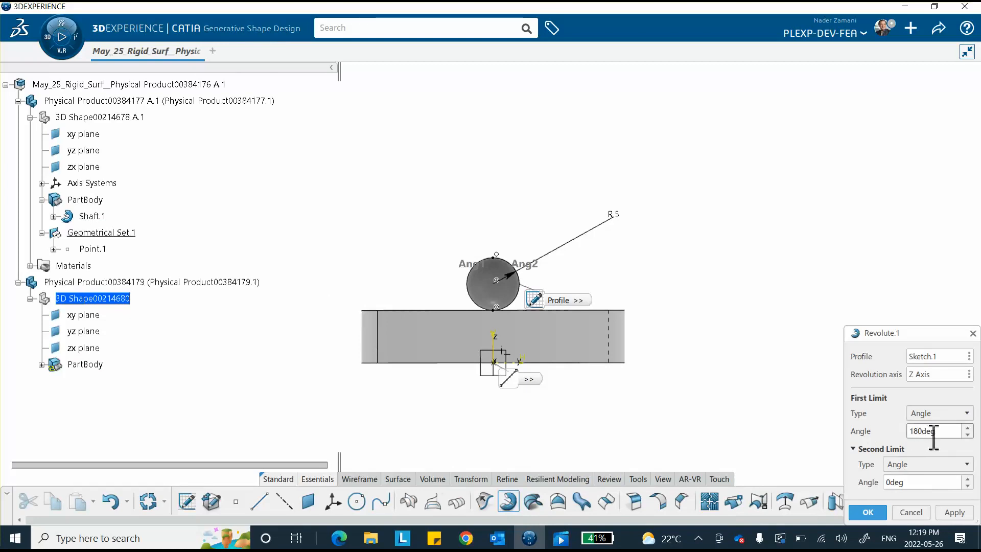
text(360)
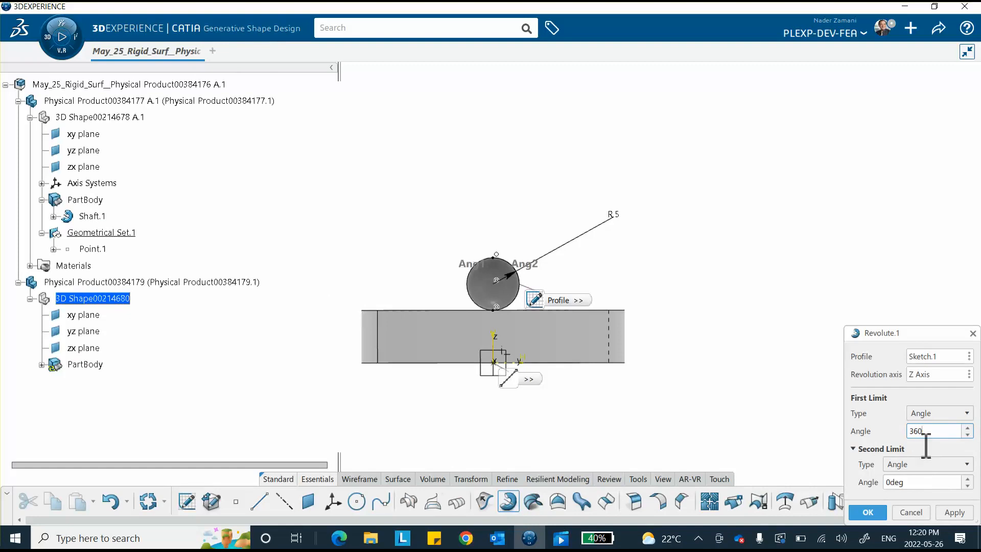
click(871, 513)
middle_drag(699, 304, 557, 322)
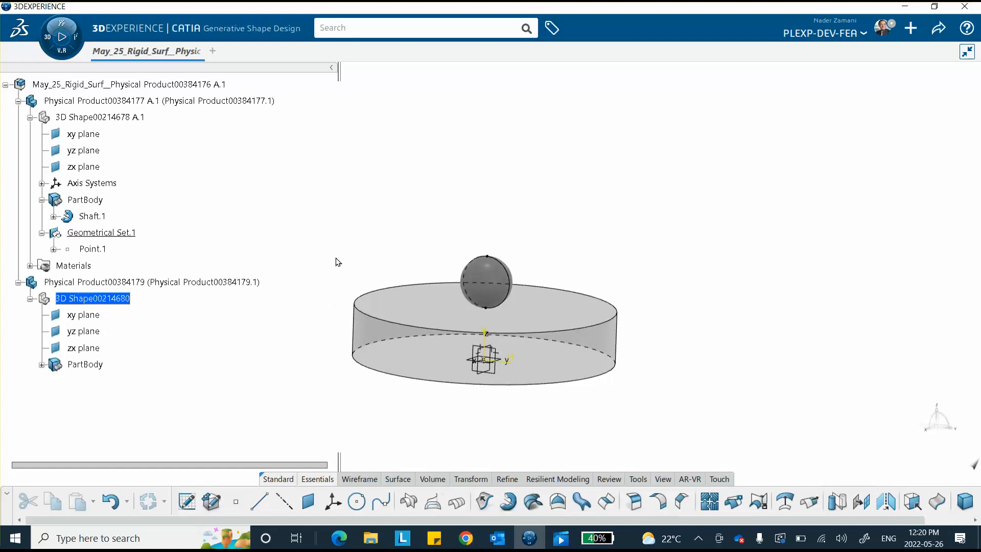
Activate the root product, switch to Model Assembly Design, and start an axisymmetric mesh
double_click(122, 85)
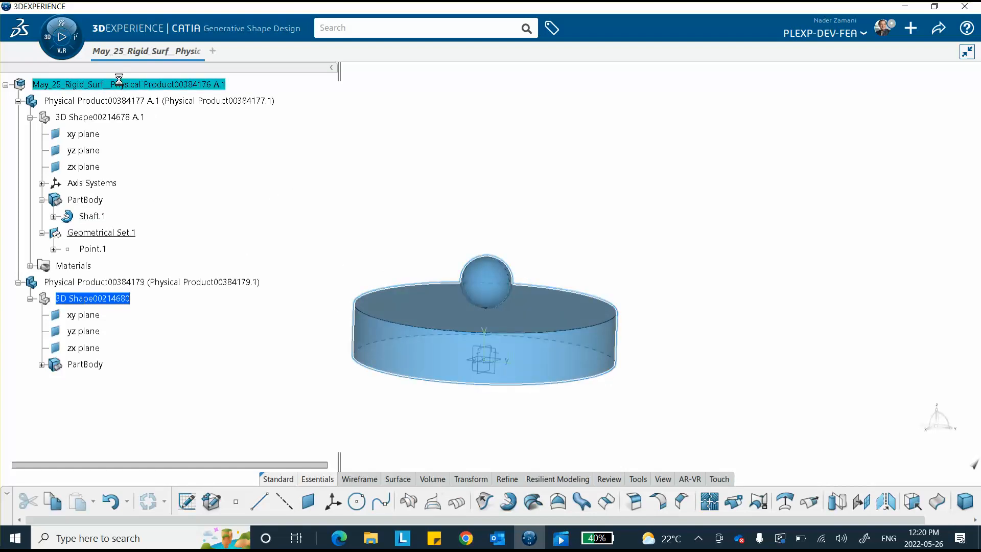
click(47, 37)
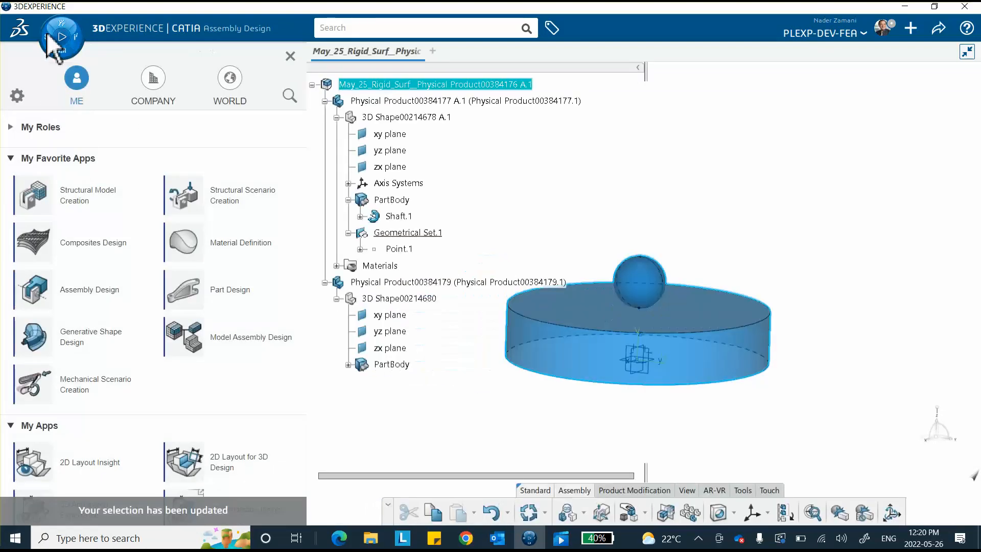
click(228, 346)
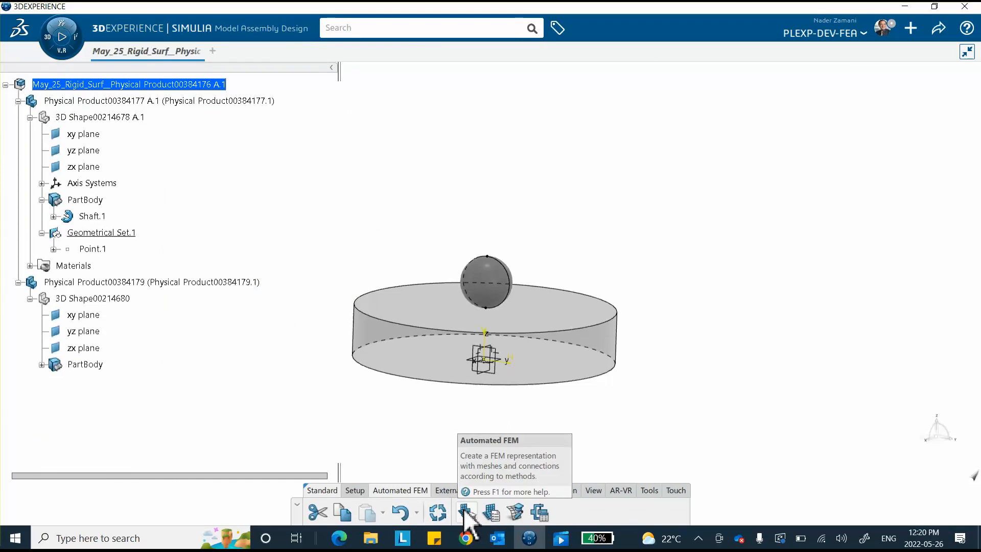
click(466, 511)
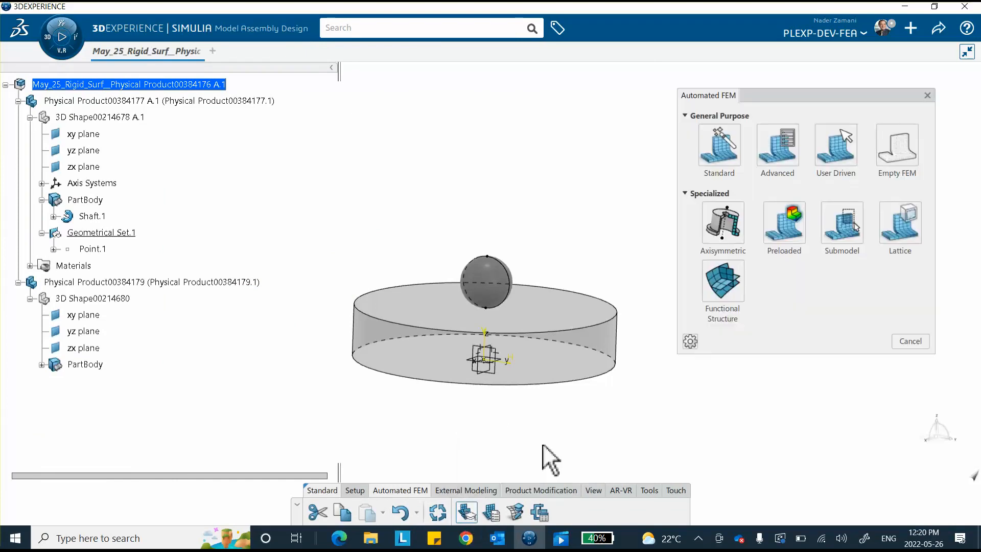
click(725, 225)
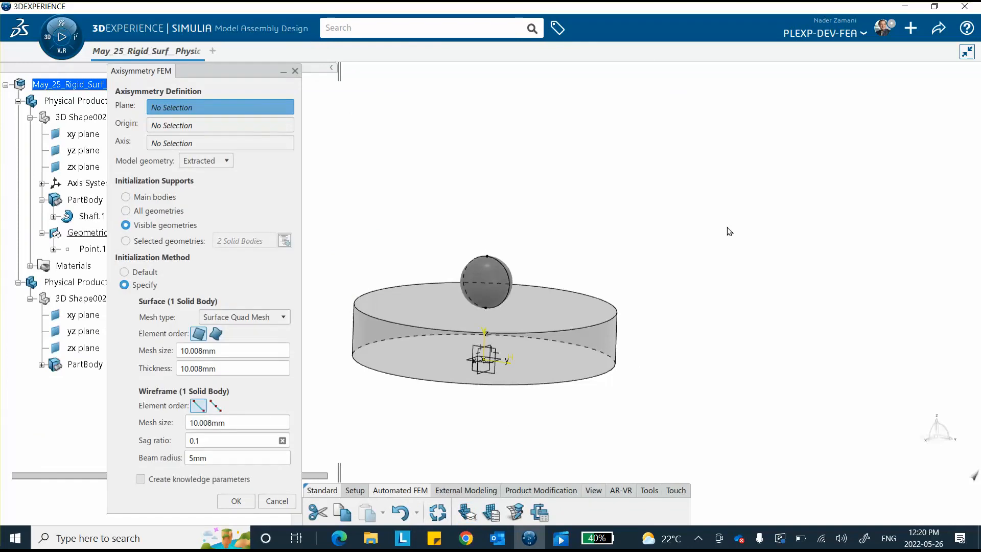
drag(235, 73, 769, 83)
Set the axisymmetry plane to yz plane, origin to Point.1, and axis to Z Axis
drag(760, 361, 659, 361)
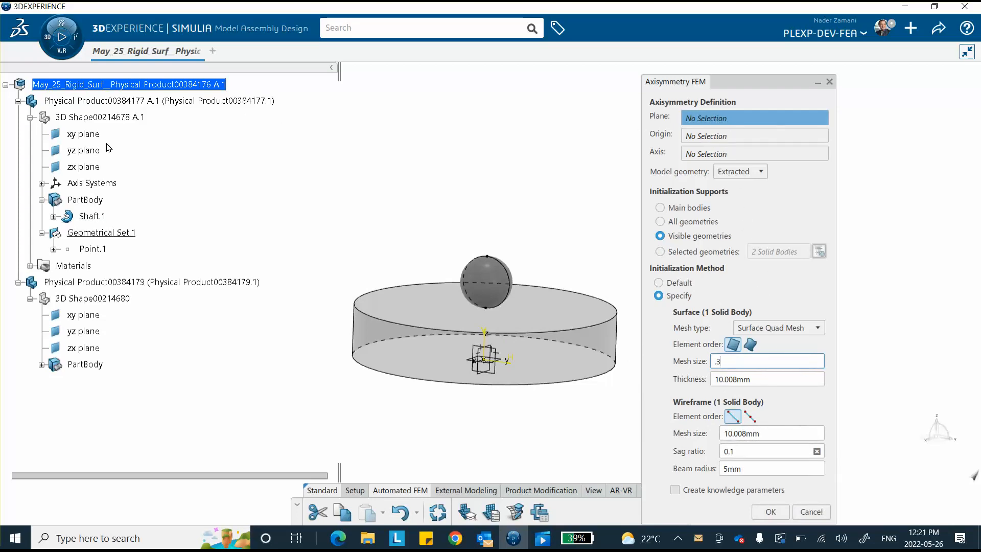
click(84, 150)
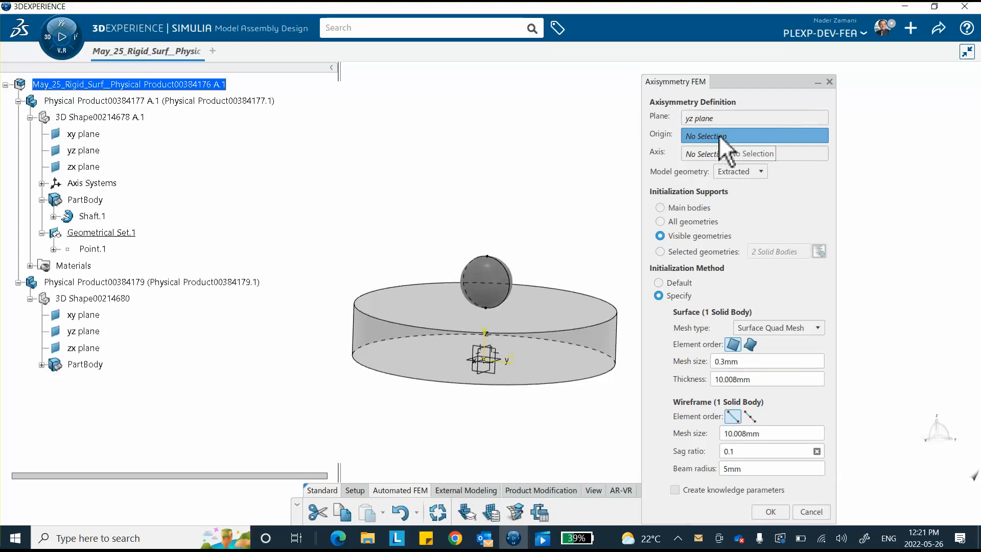
click(92, 249)
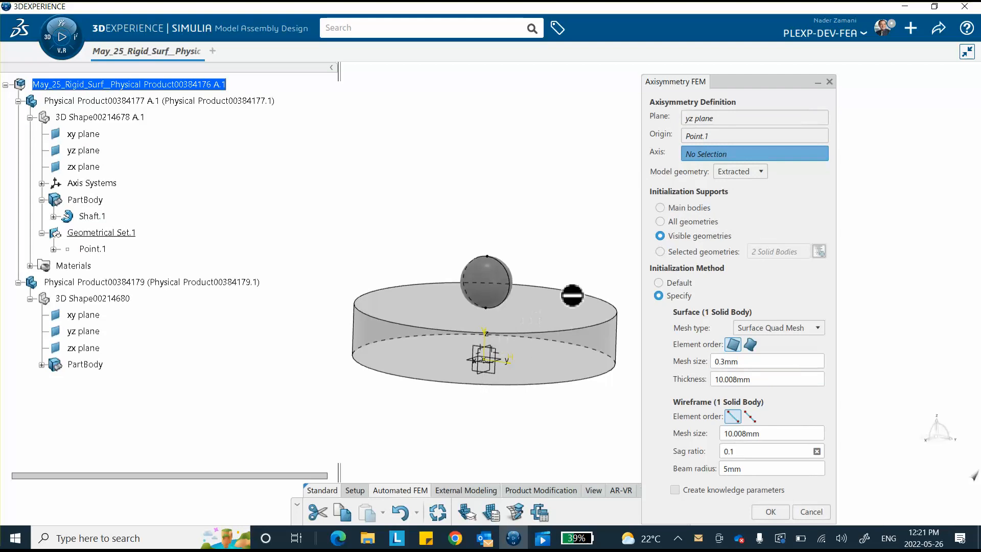
ctrl+middle_drag(609, 208, 571, 111)
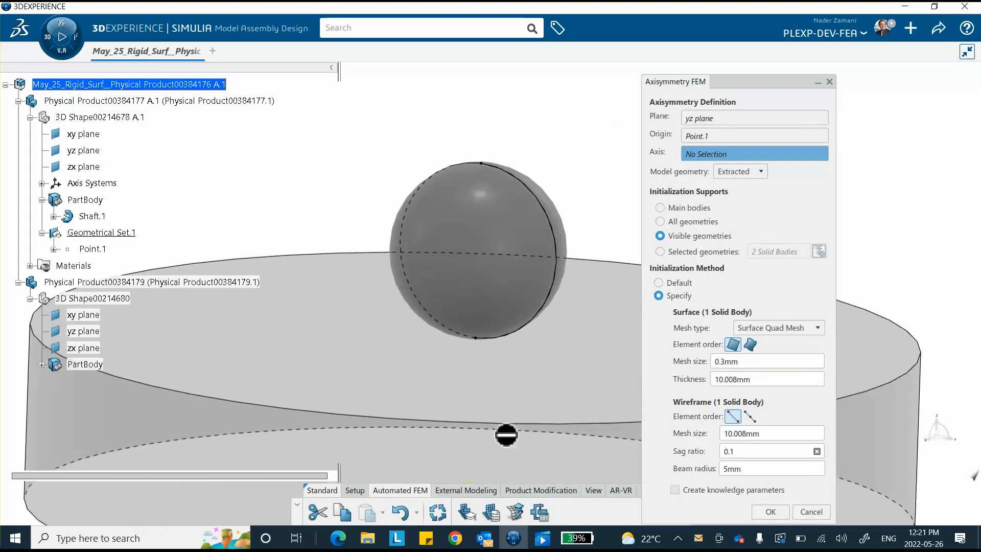
middle_drag(537, 374, 523, 228)
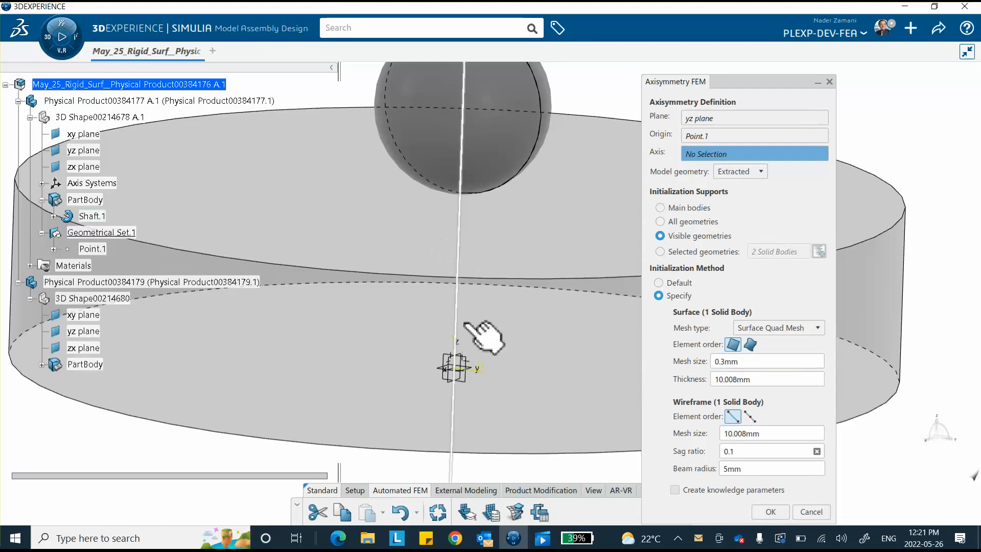
click(460, 342)
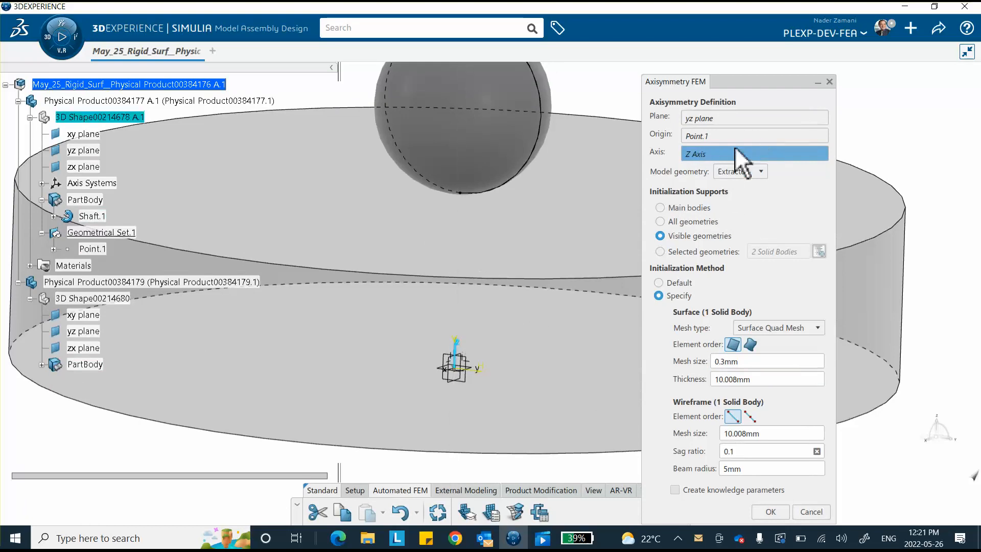
middle_drag(522, 224, 538, 352)
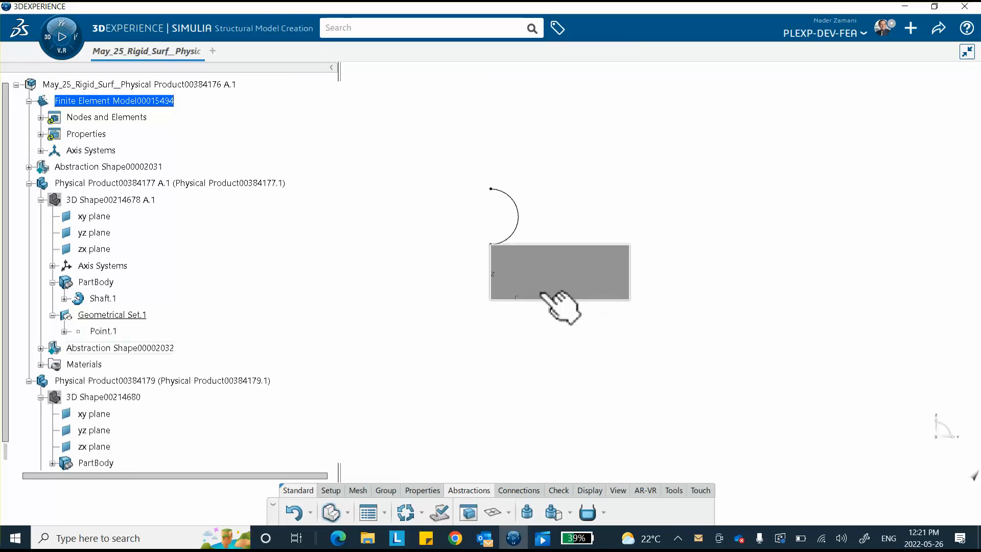
Update the finite element model to generate the mesh, then close the Update Report
middle_drag(537, 375, 541, 302)
middle_drag(624, 358, 615, 245)
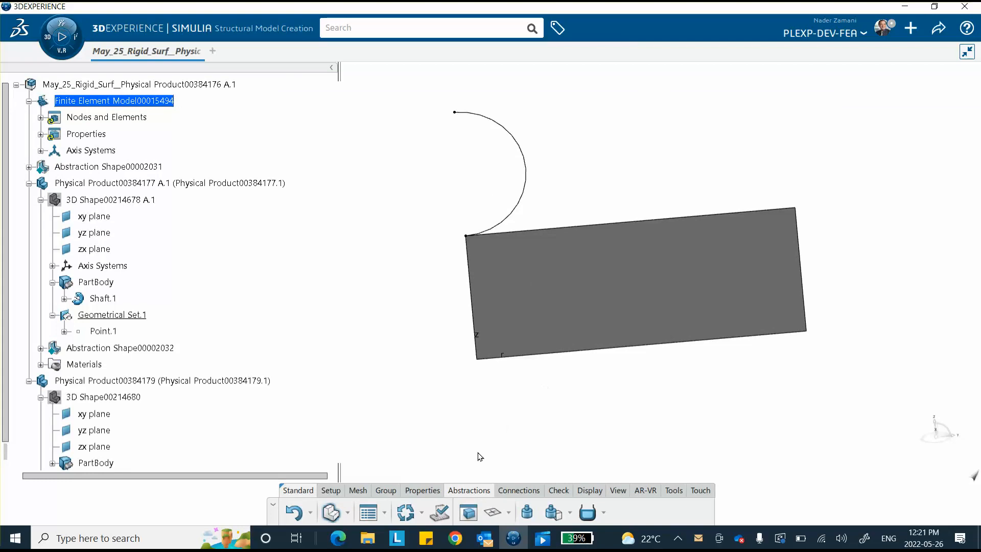
click(406, 513)
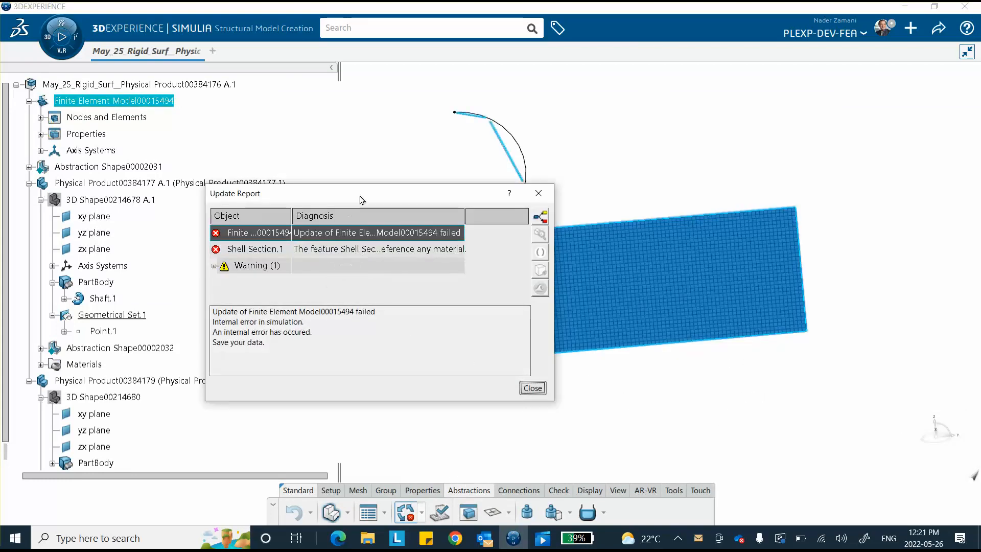
drag(364, 199, 310, 263)
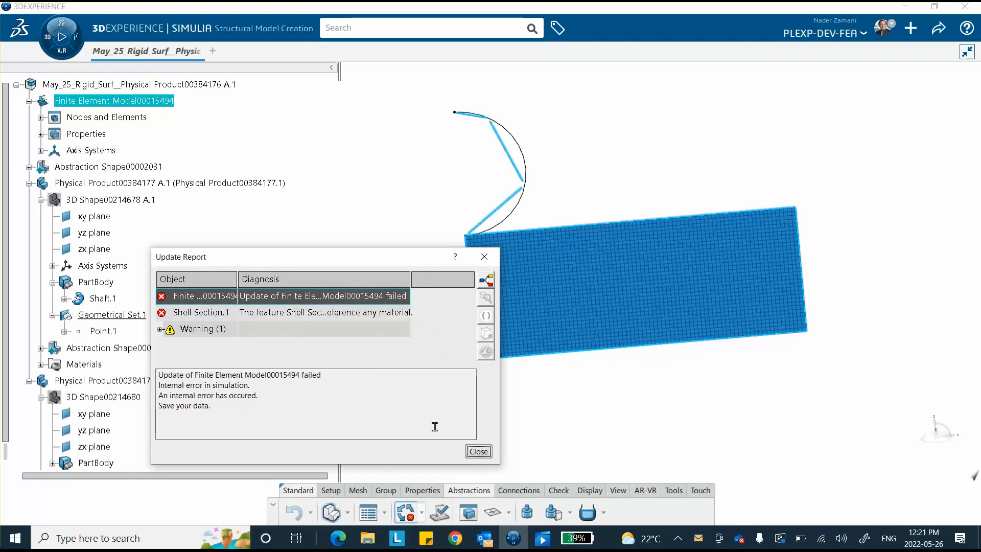
click(478, 451)
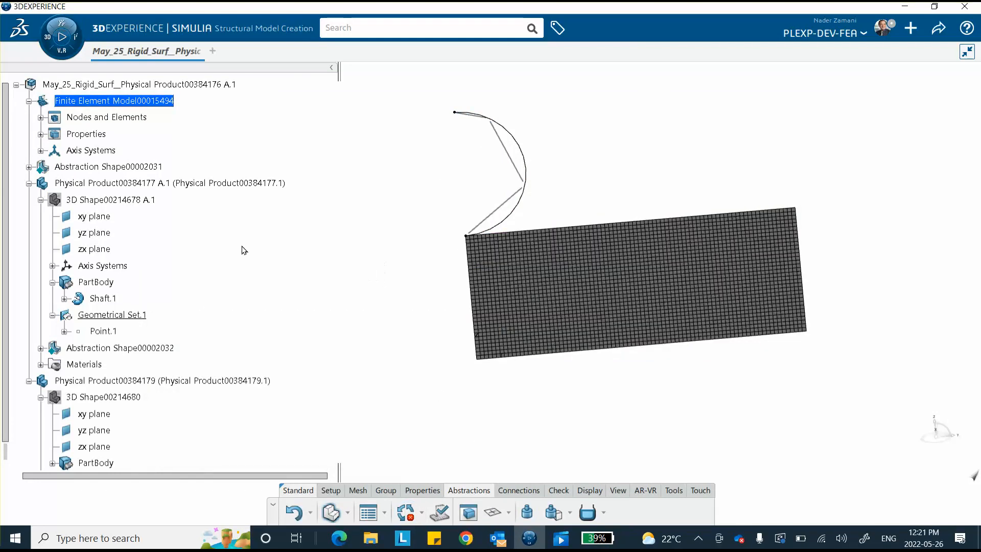
Delete Beam Mesh.1 and Shell Section.1, then update the finite element model
click(40, 118)
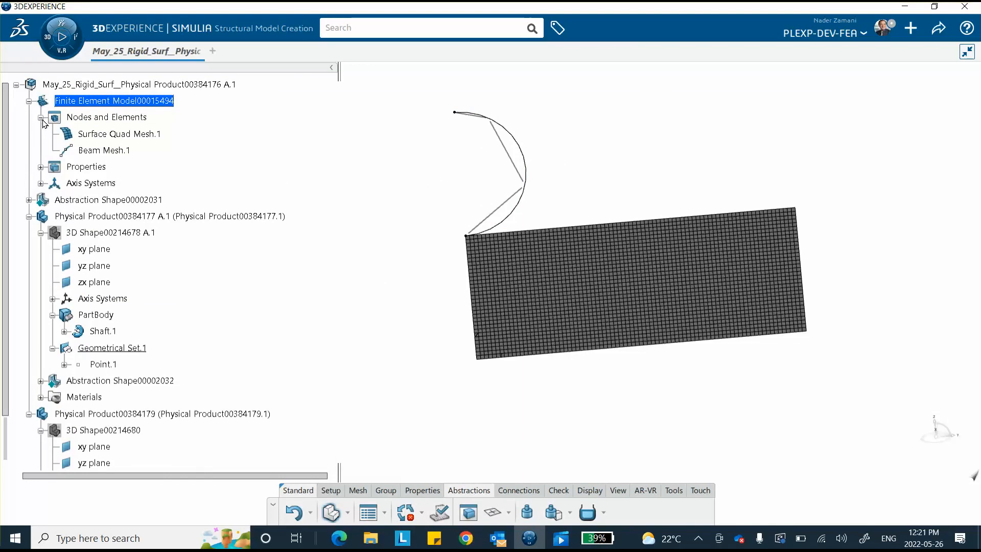
right_click(124, 150)
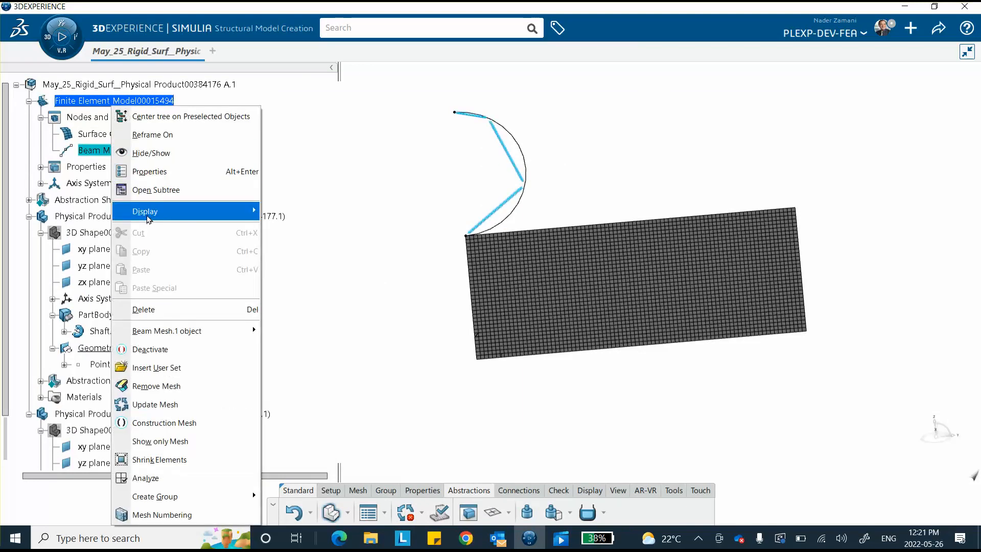
click(143, 309)
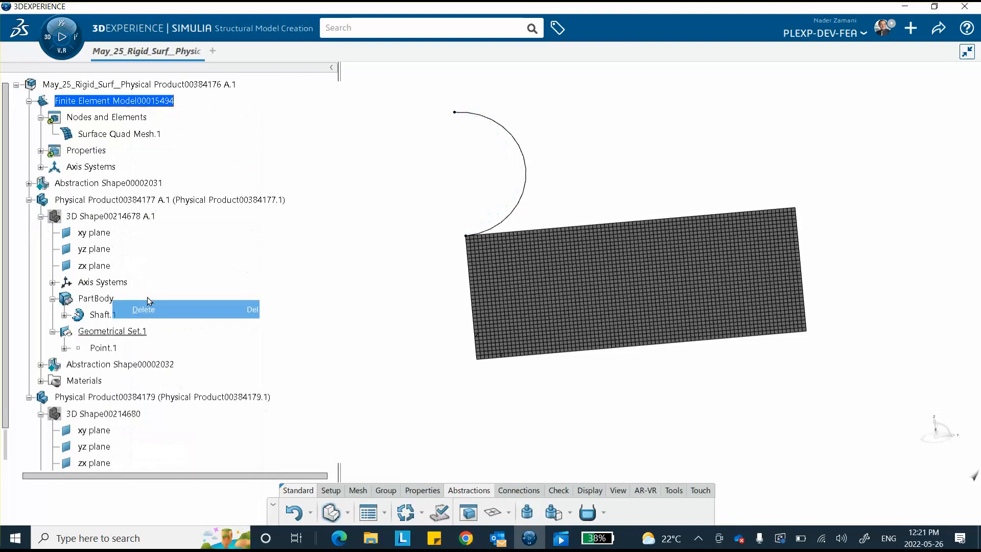
click(40, 151)
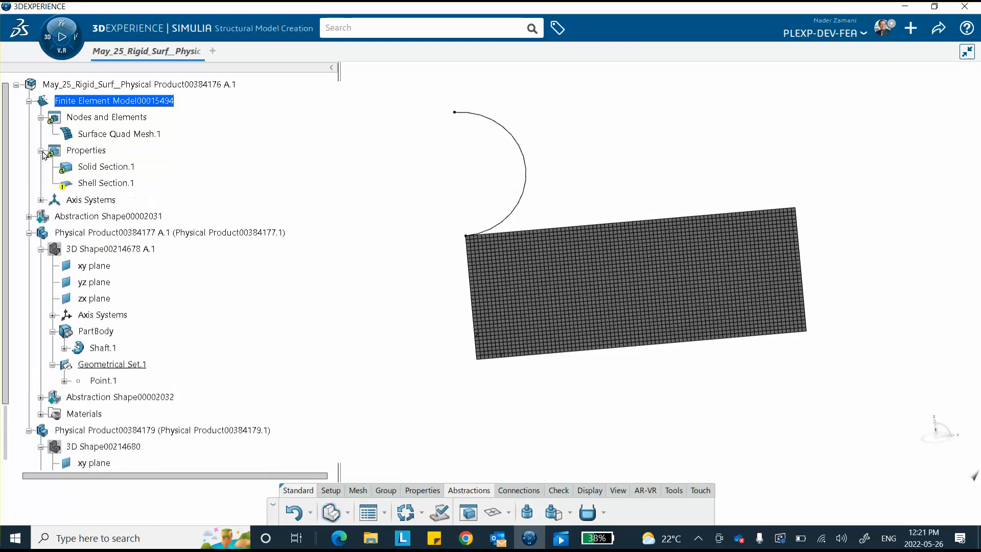
right_click(101, 182)
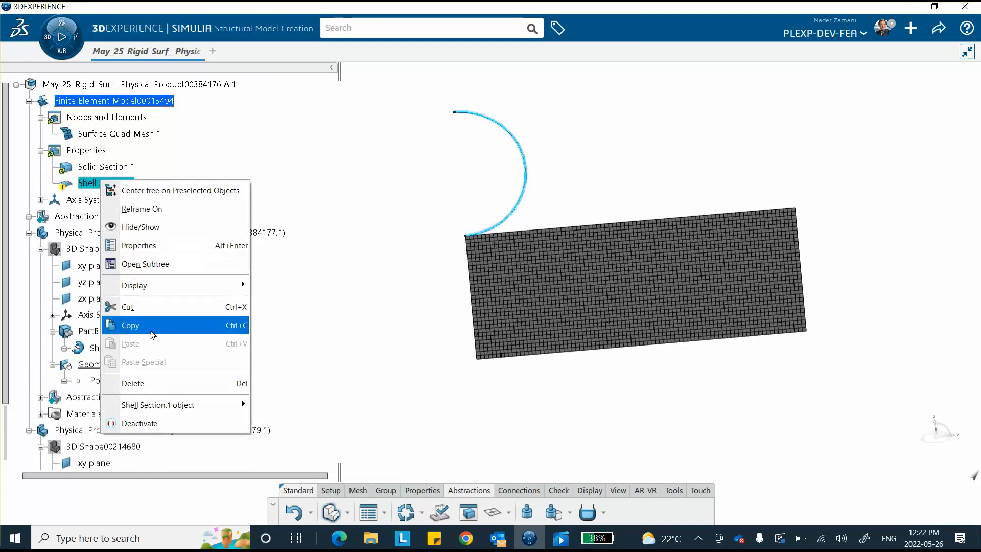
click(134, 384)
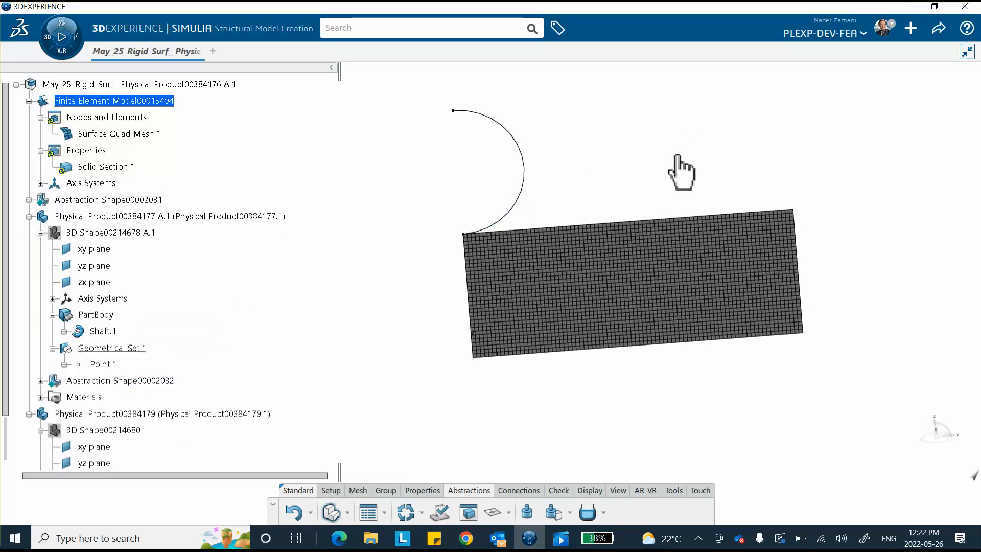
click(405, 512)
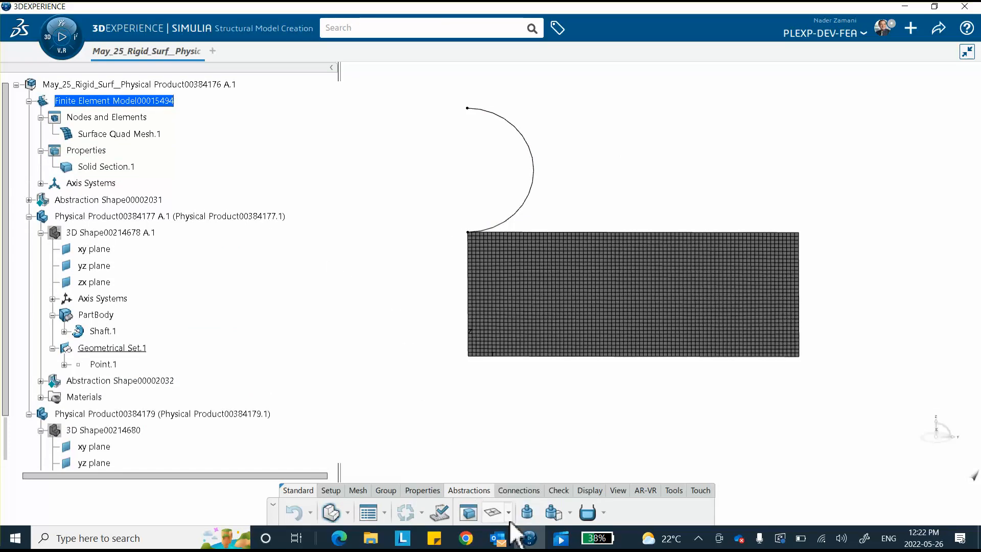
Create Analytical Rigid Surface.1 from the arc with its top vertex as reference point
click(507, 513)
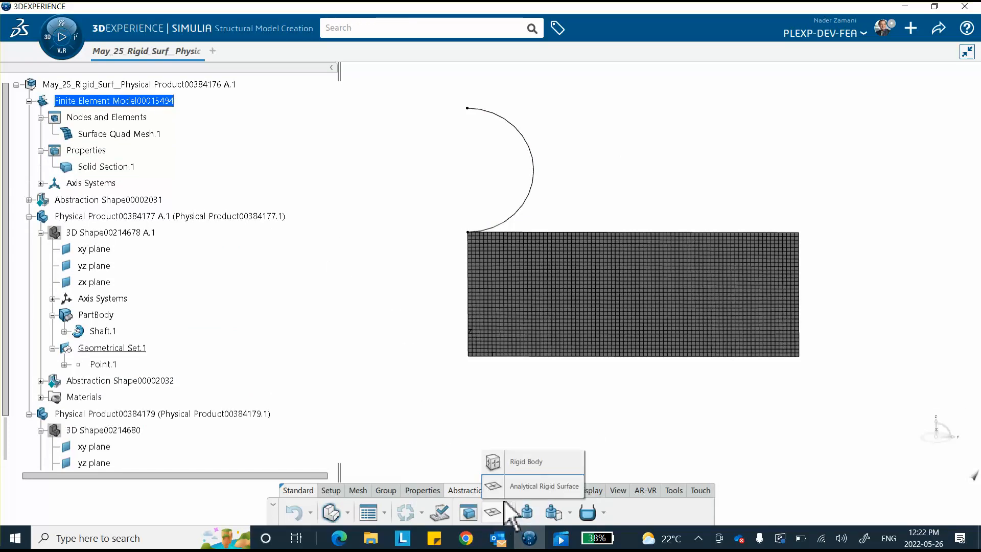
click(522, 488)
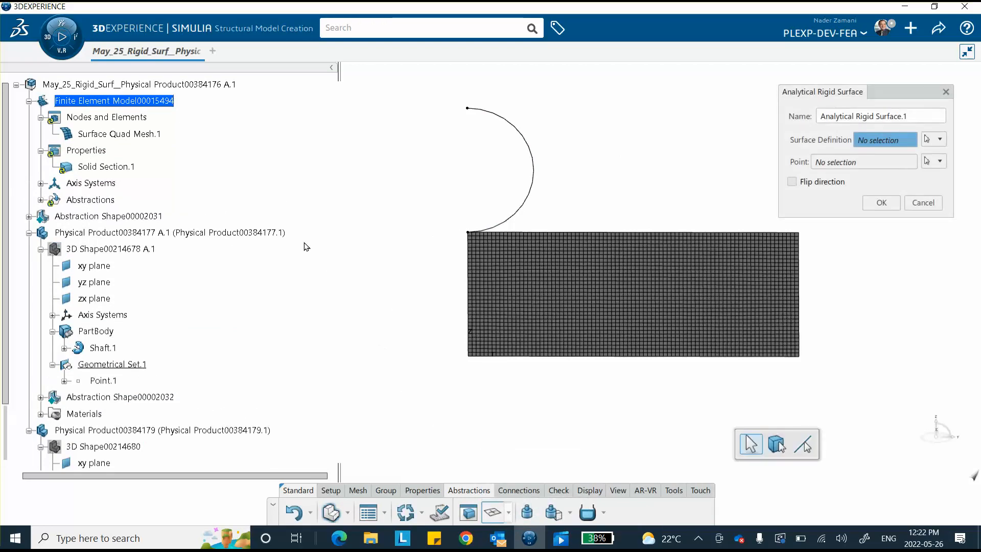
click(524, 137)
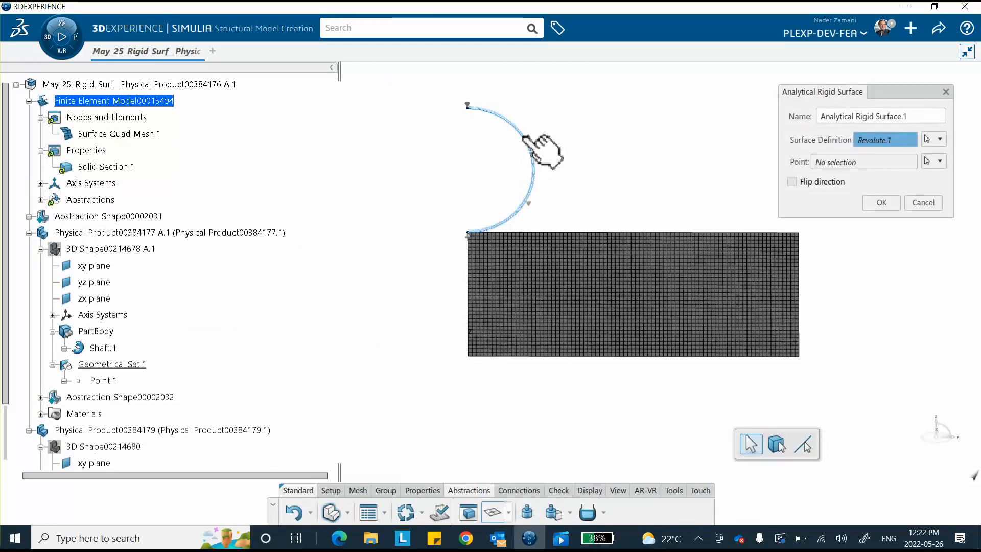
click(835, 163)
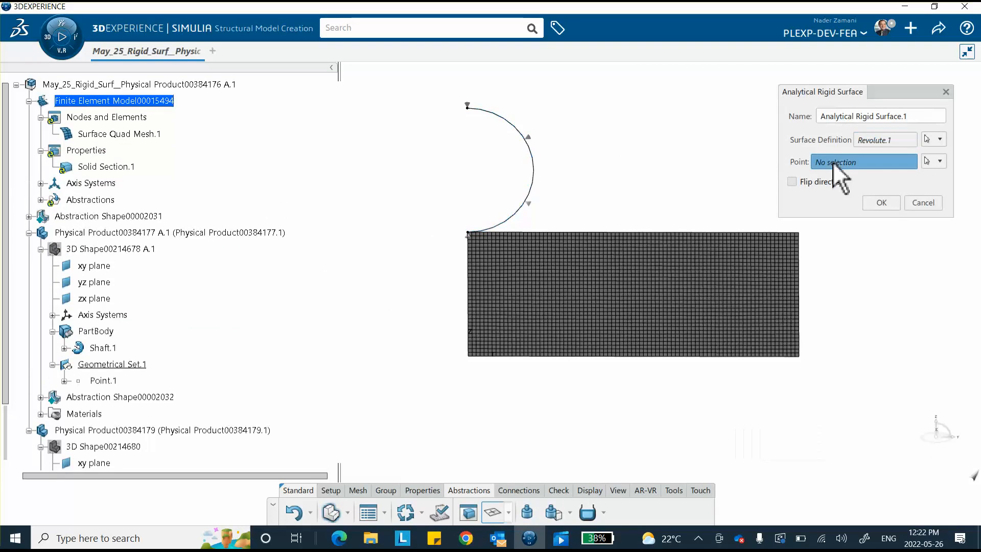
click(467, 108)
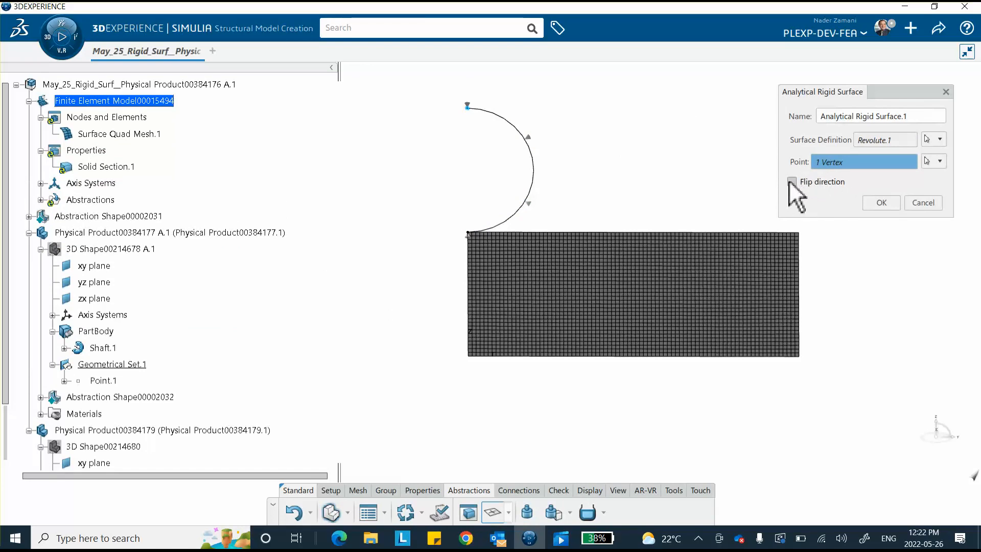
click(881, 202)
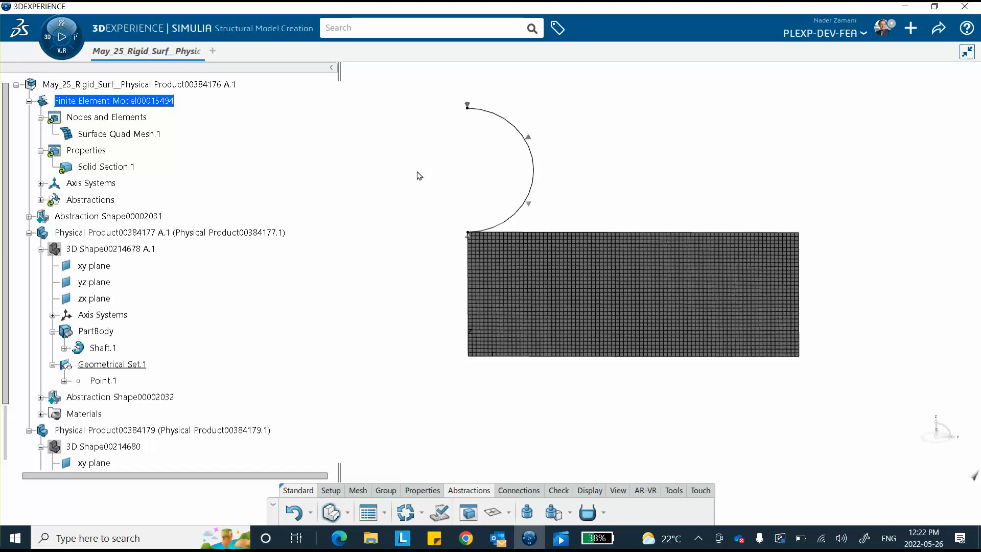
scroll(294, 288, down, 1)
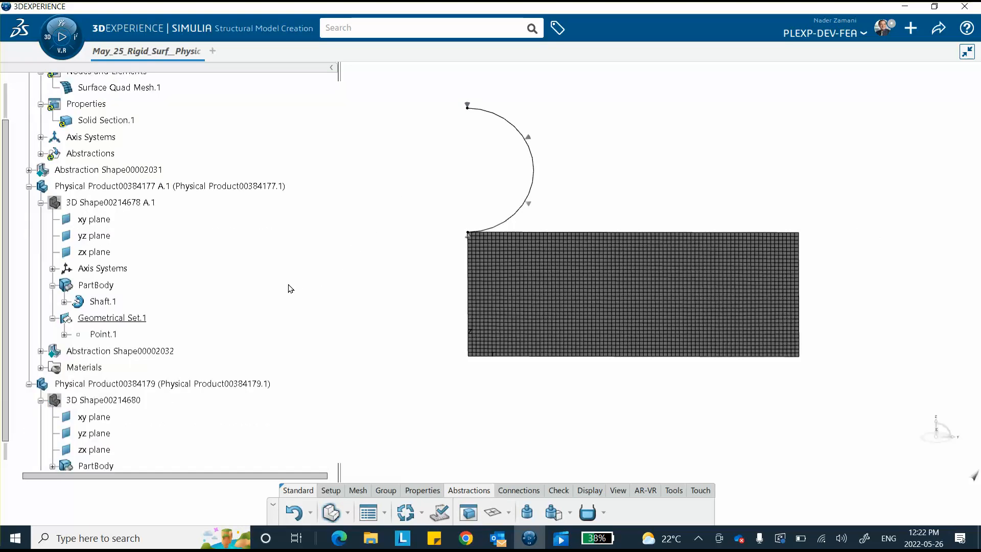
Create a Structural analysis scenario based on Finite Element Model00015494 in Mechanical Scenario Creation
click(54, 26)
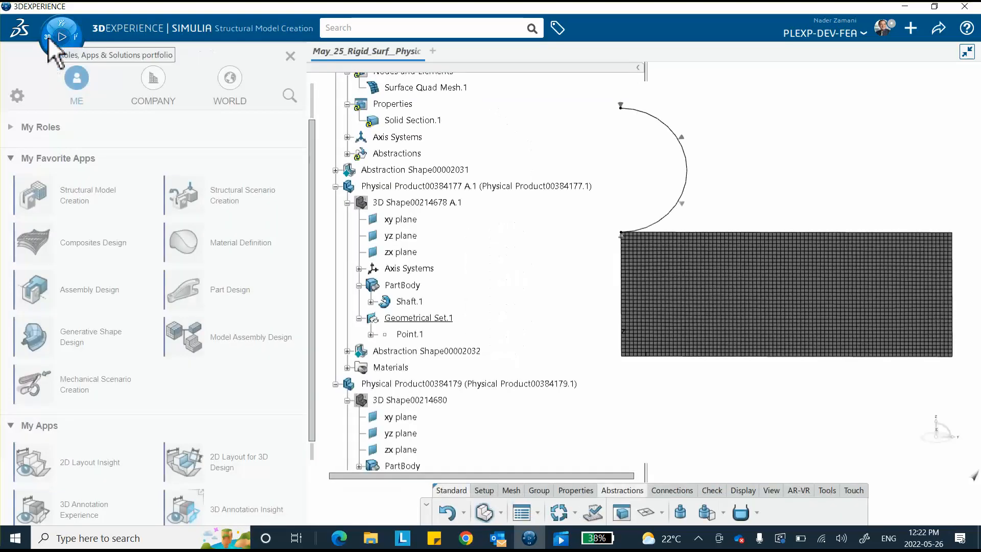
click(97, 387)
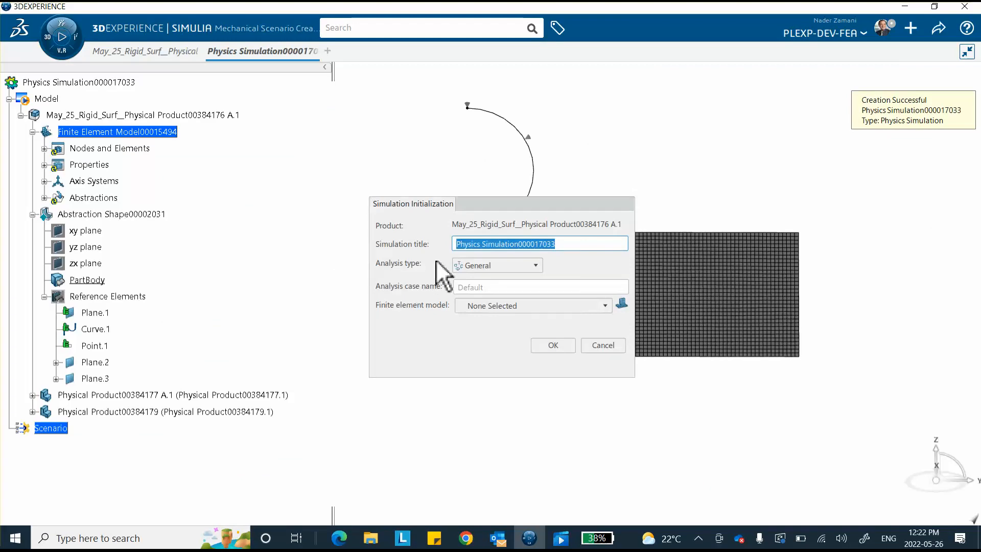
click(471, 265)
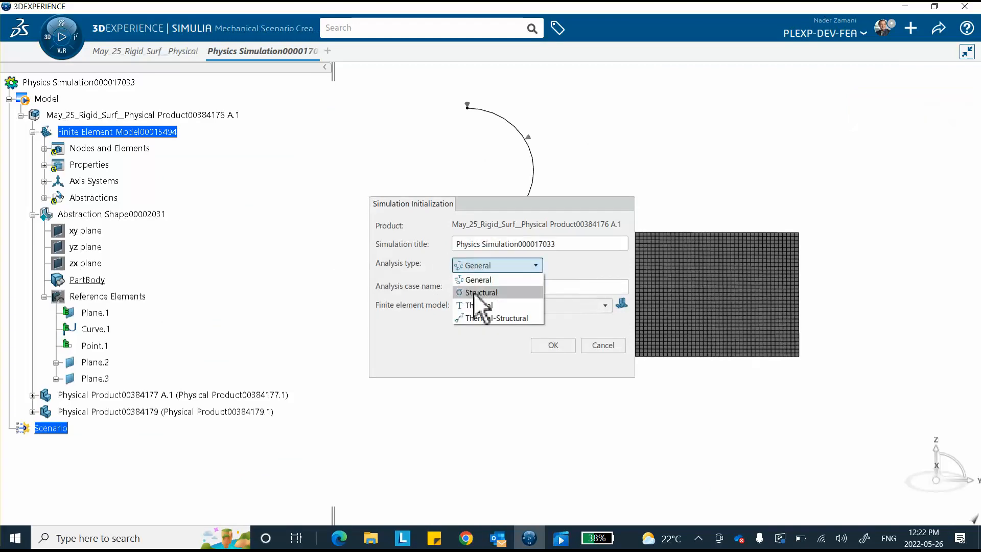
click(474, 292)
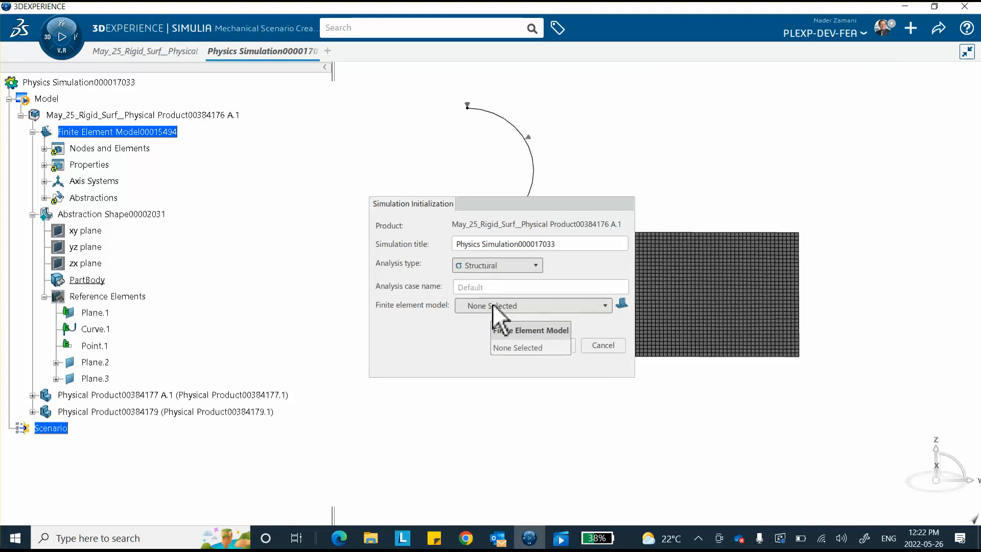
click(493, 306)
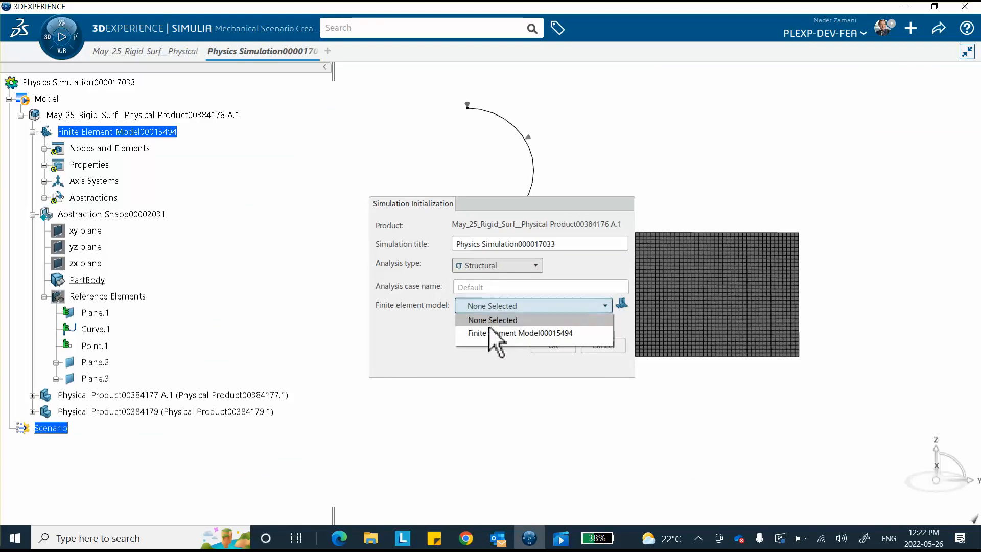
click(495, 333)
click(551, 346)
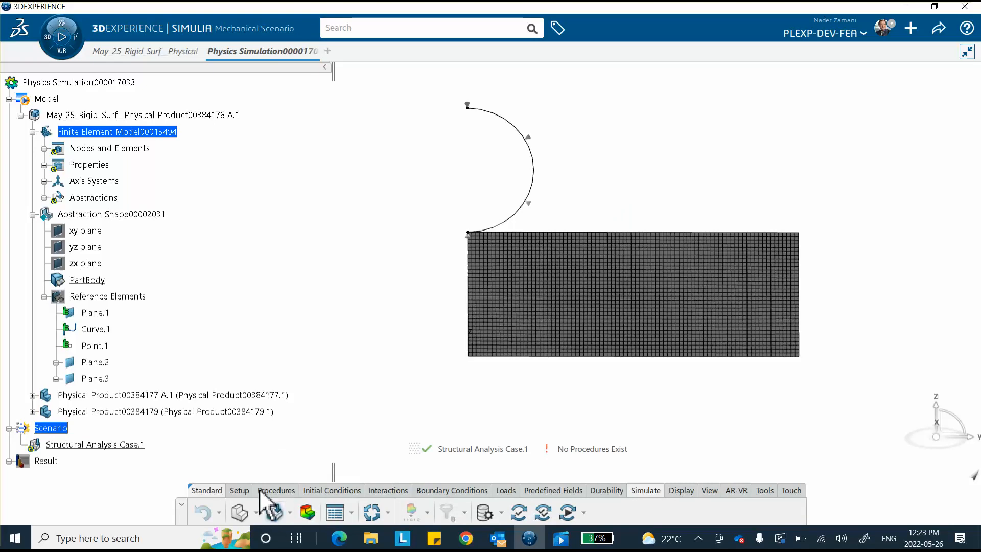
Add a static step with a 0.01 s initial time increment and accept it
click(276, 490)
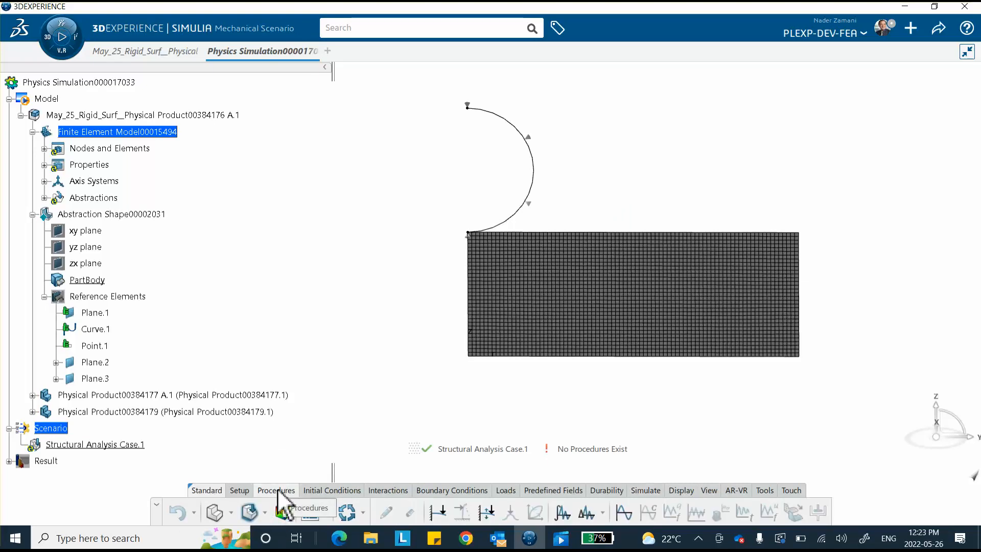
click(435, 512)
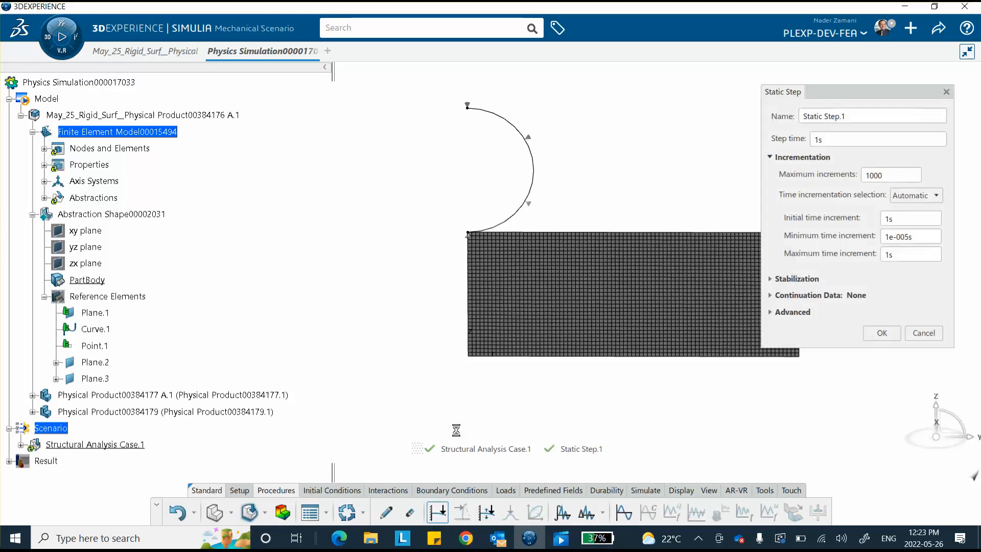
click(898, 223)
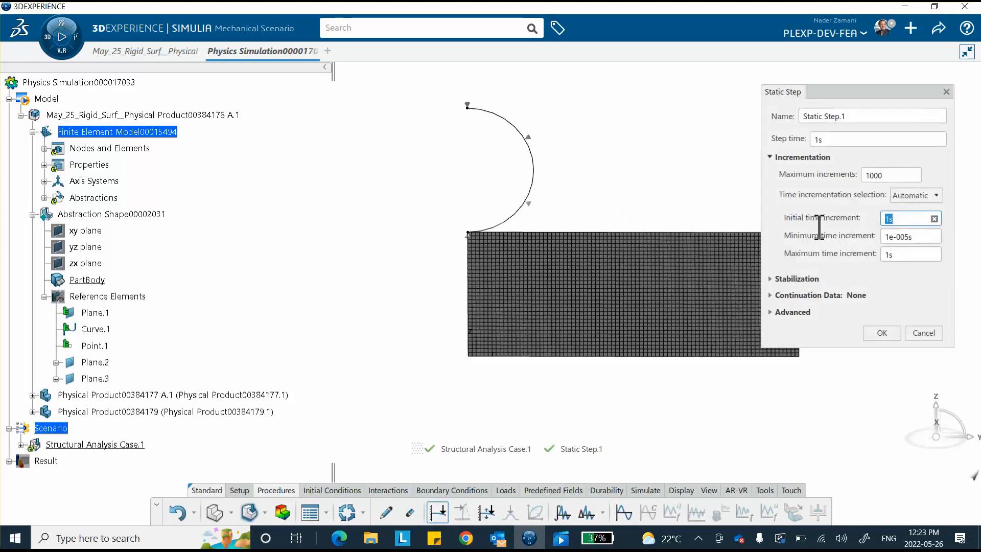
text(.01)
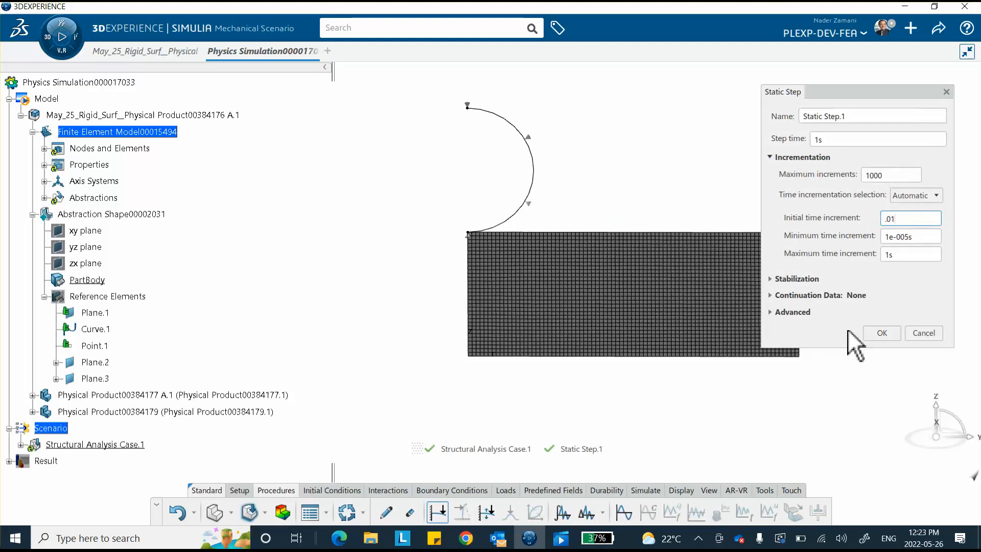
click(772, 313)
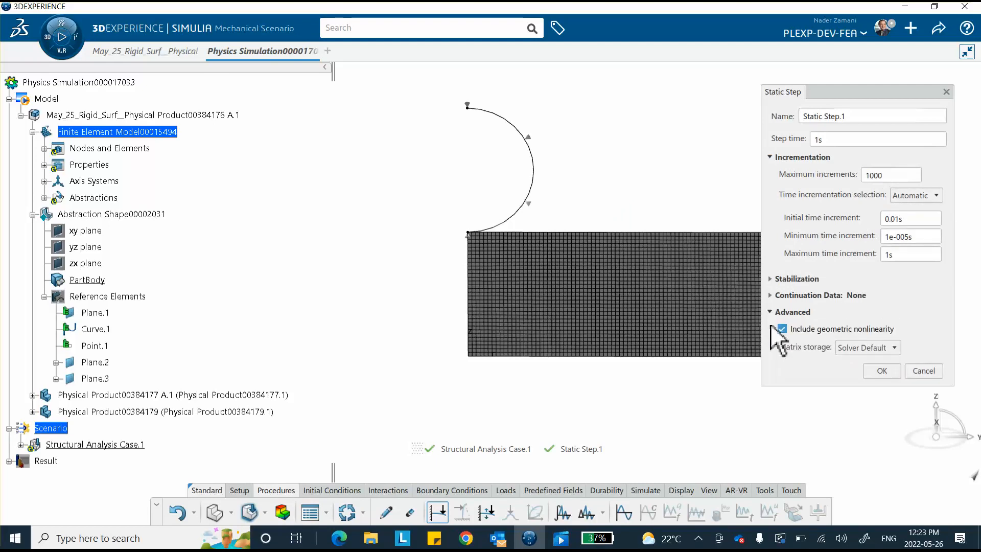
click(771, 312)
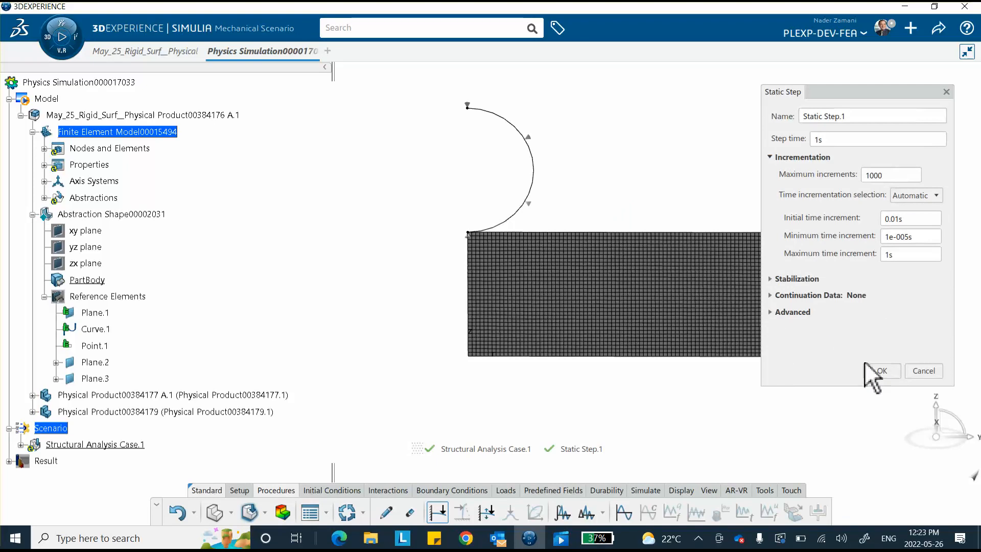
click(881, 371)
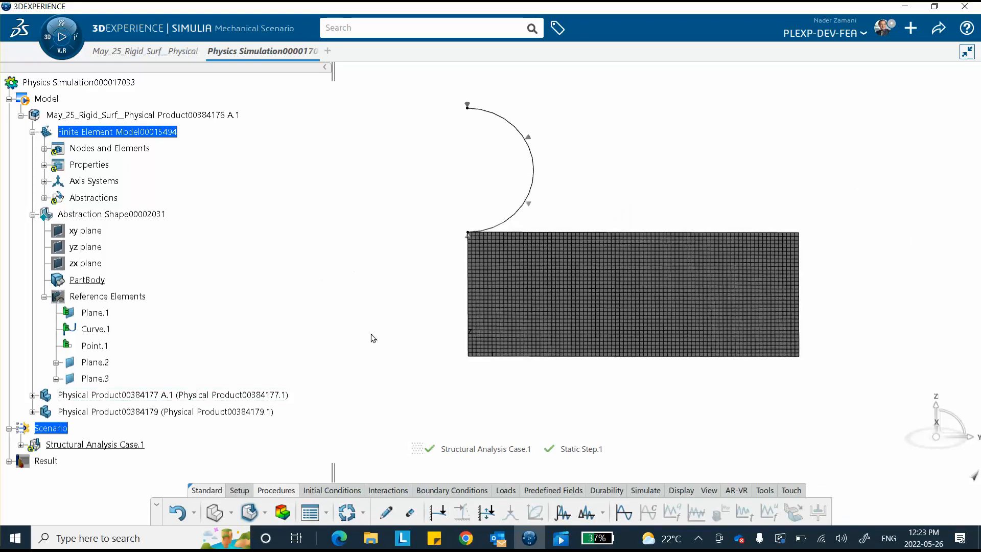
Clamp the bottom edge of the meshed block
click(451, 491)
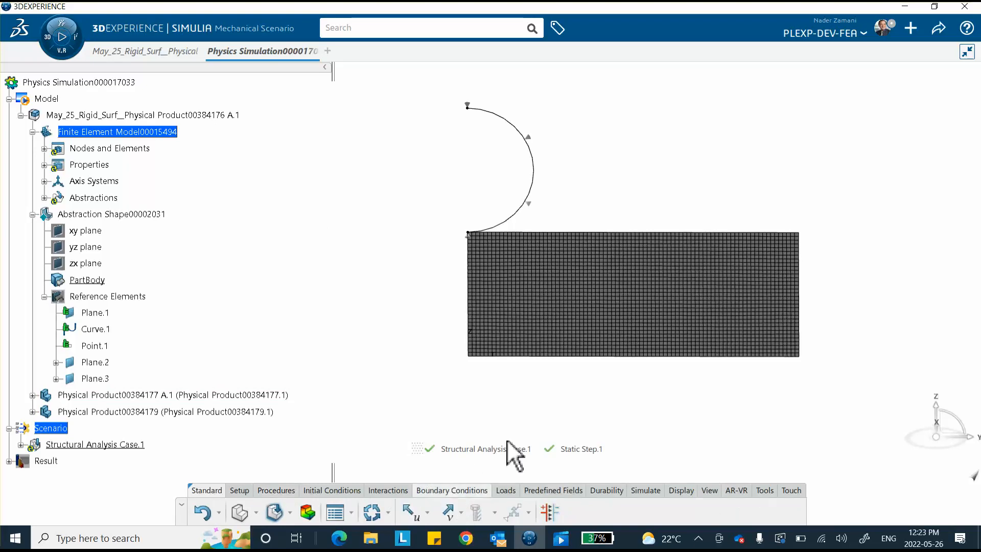
click(428, 511)
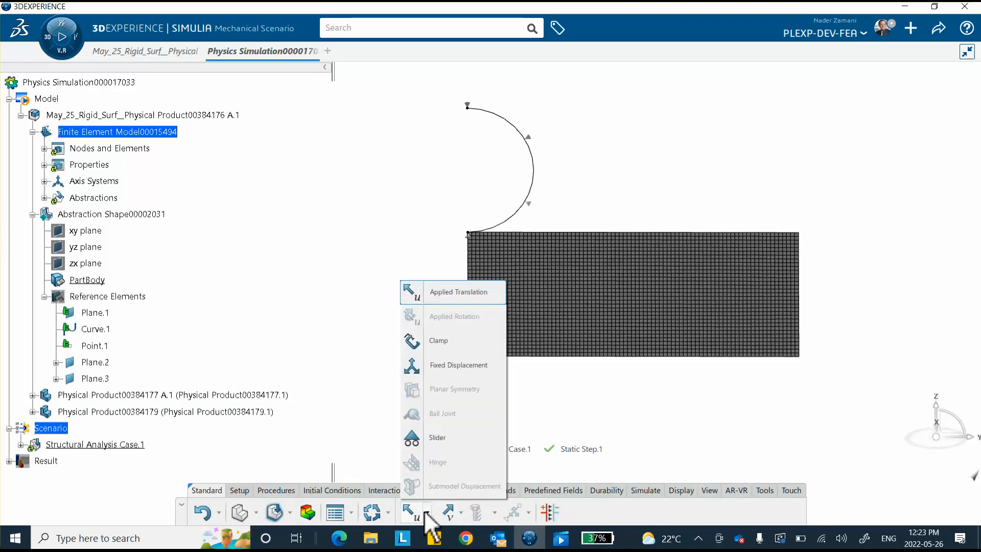
click(448, 347)
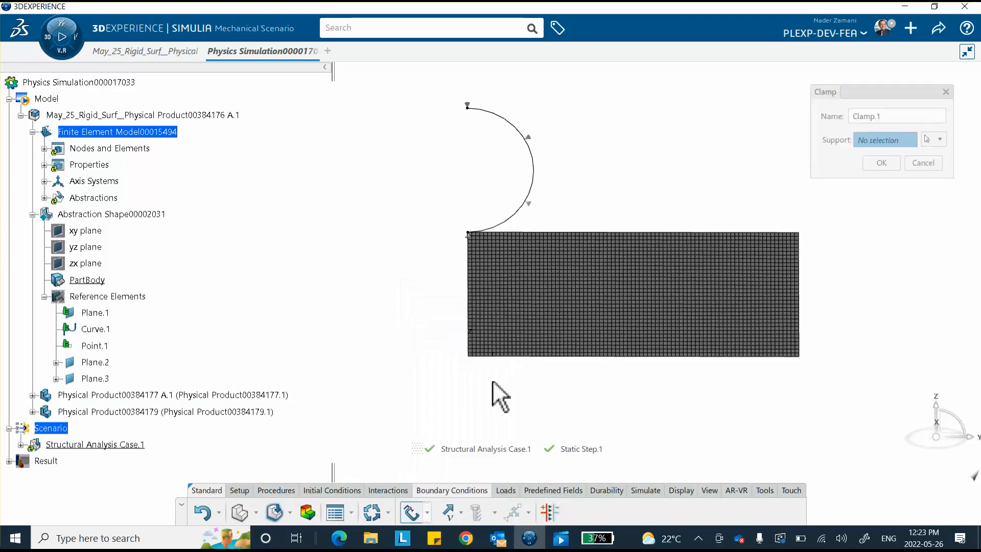
click(603, 356)
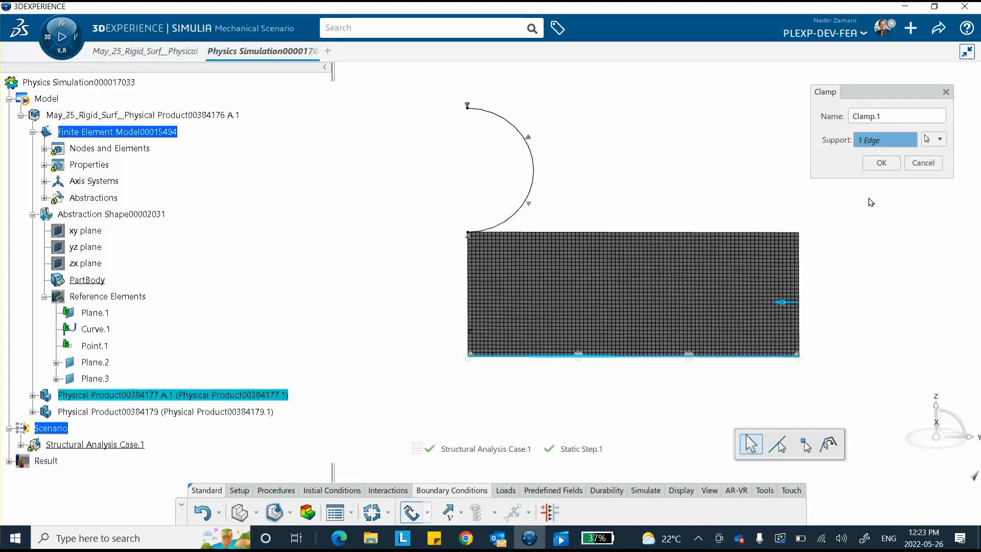
click(882, 163)
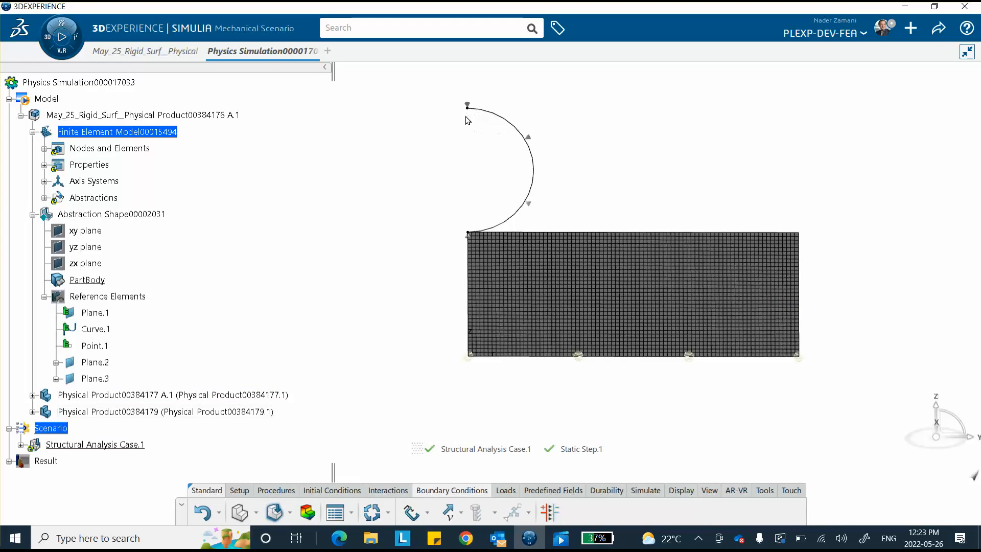
Add a fixed displacement on the sphere arc's top vertex, restraining radial (R) translation
click(427, 513)
click(453, 365)
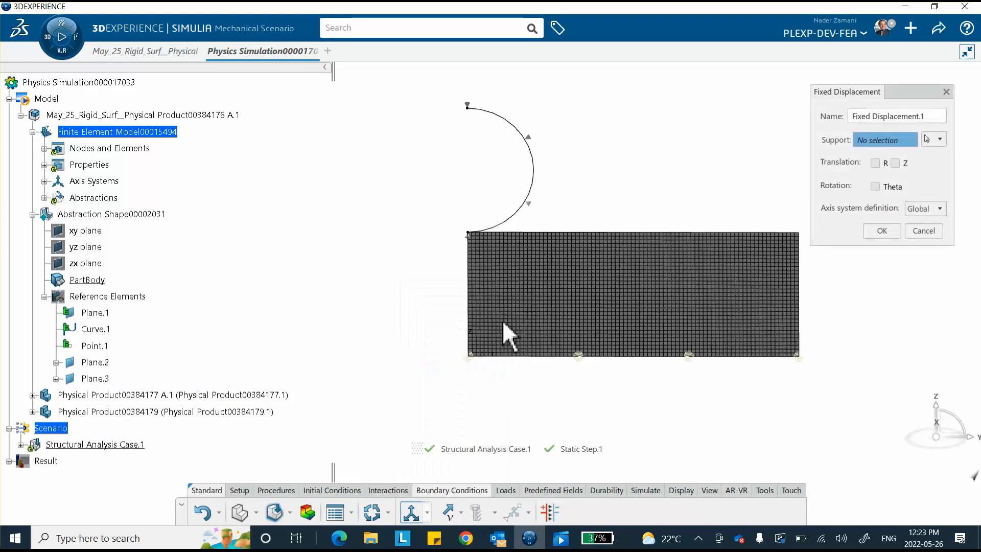
click(467, 108)
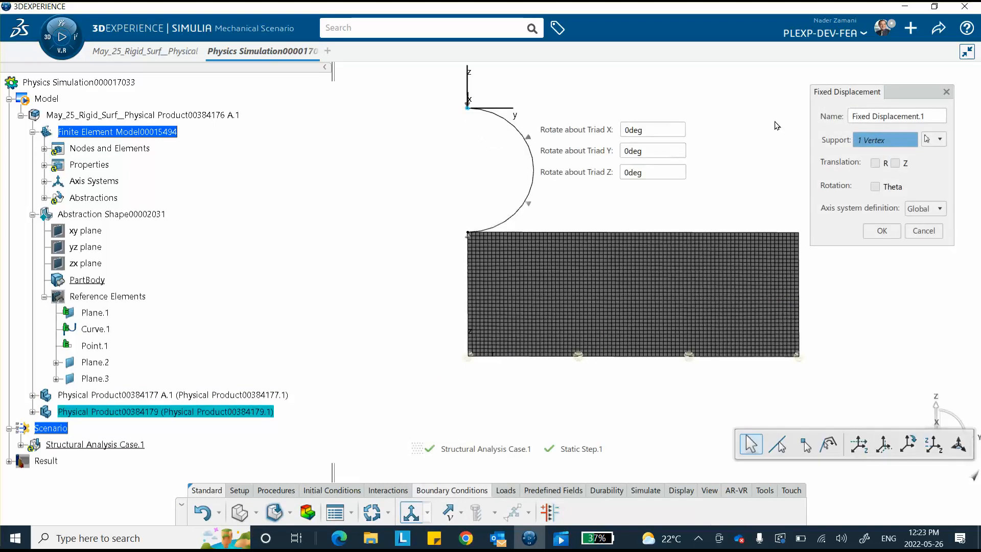
click(875, 163)
Also fix the vertex's theta rotation, then apply a -1 Z translation to it
click(875, 187)
click(878, 229)
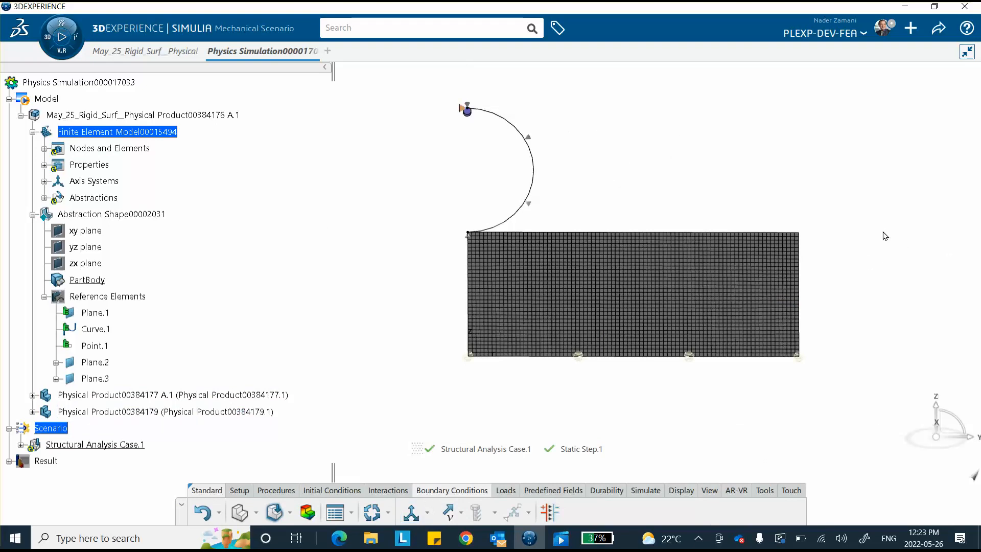
click(428, 513)
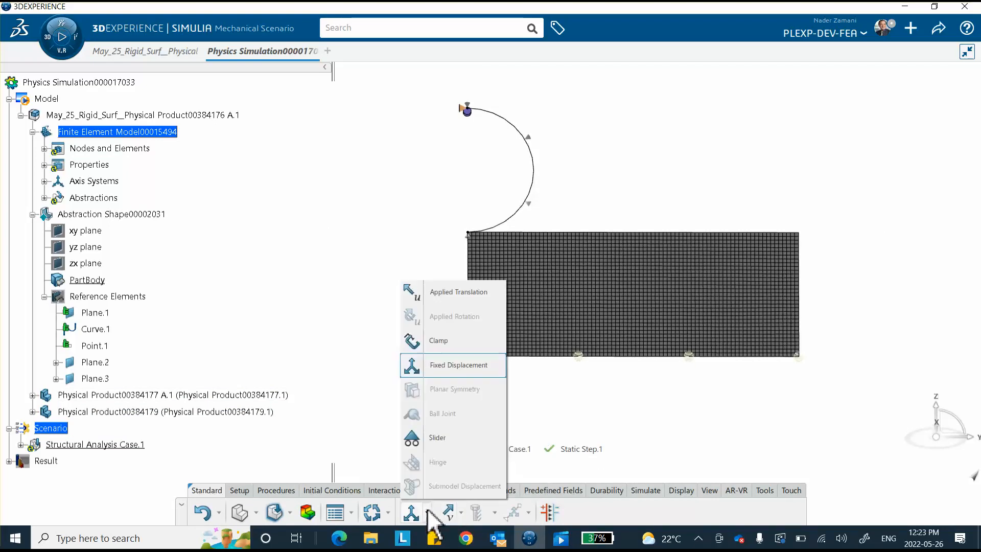
click(437, 295)
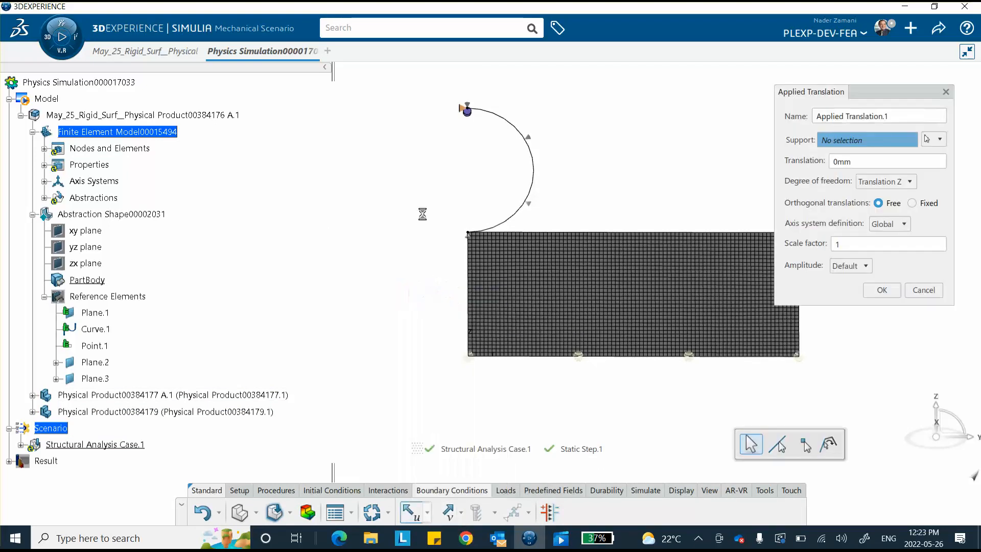
click(466, 110)
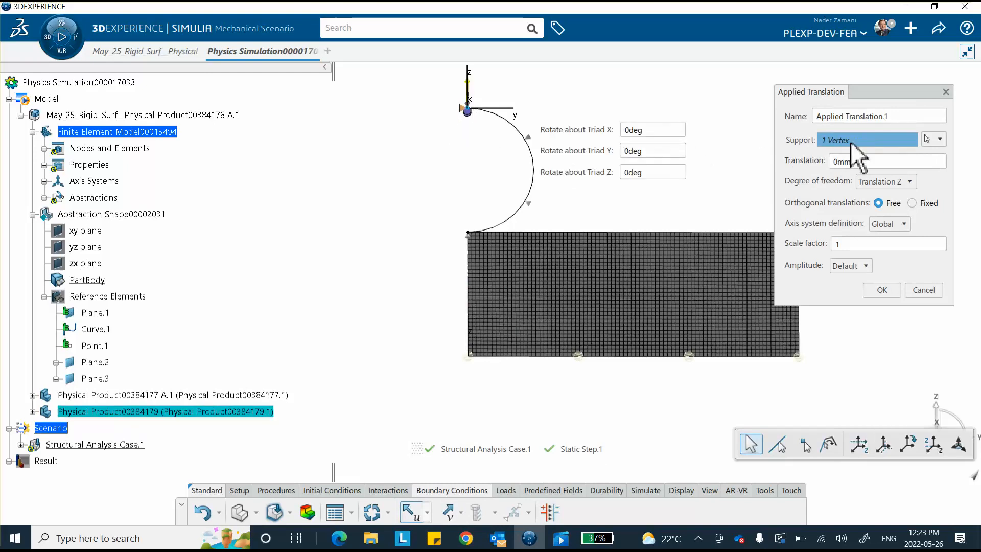
click(879, 183)
click(880, 207)
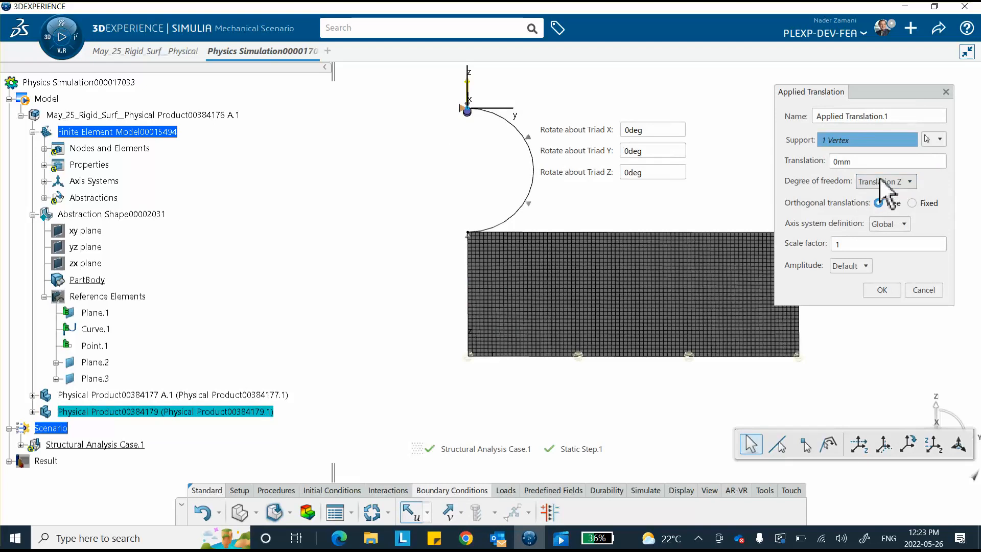
click(867, 161)
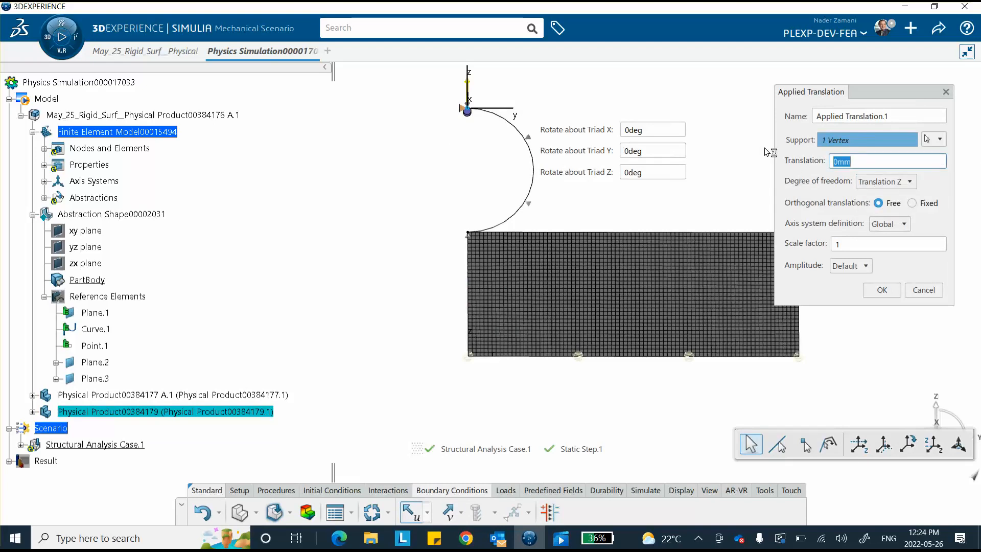
click(880, 290)
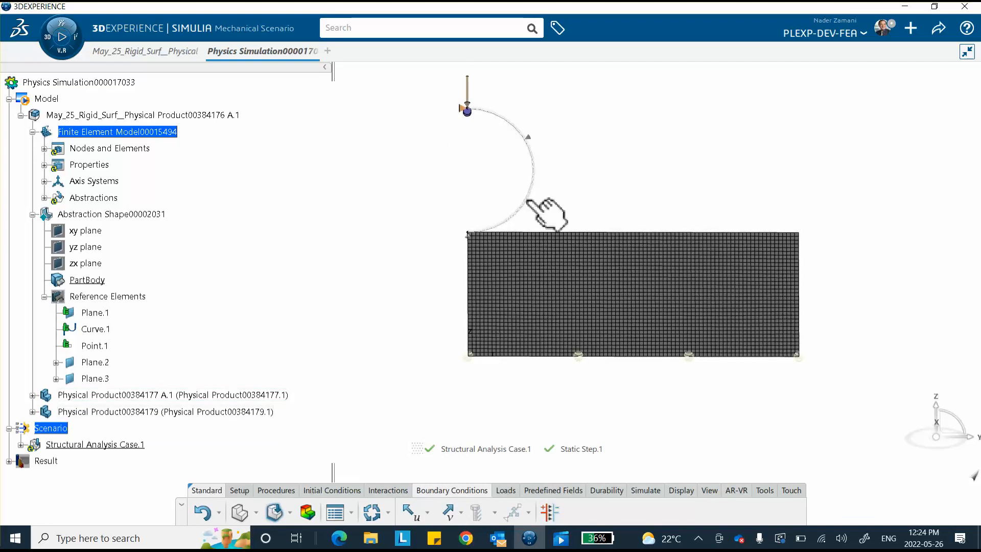
middle_drag(620, 164, 593, 182)
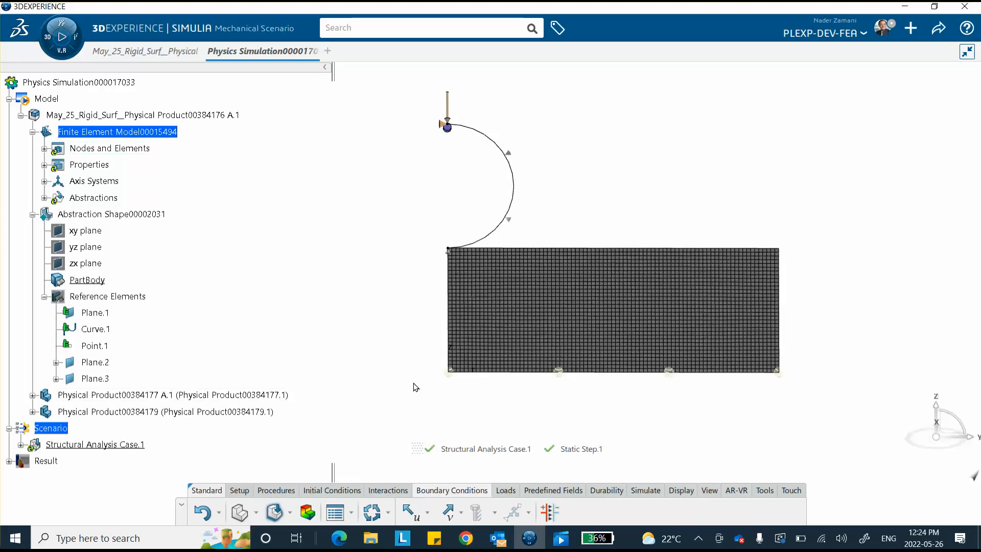
Run the Model and Scenario Checks and dismiss the completed report
click(645, 491)
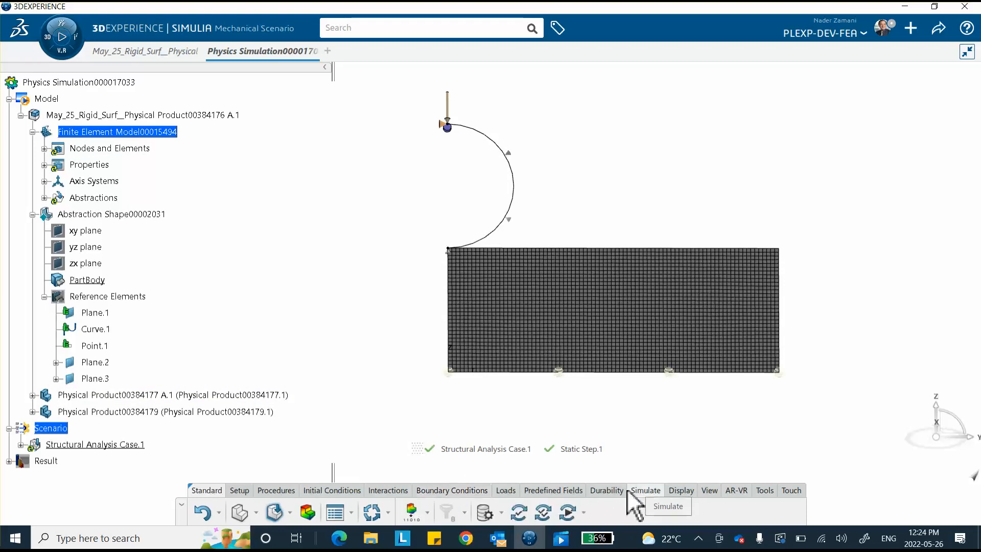
click(519, 513)
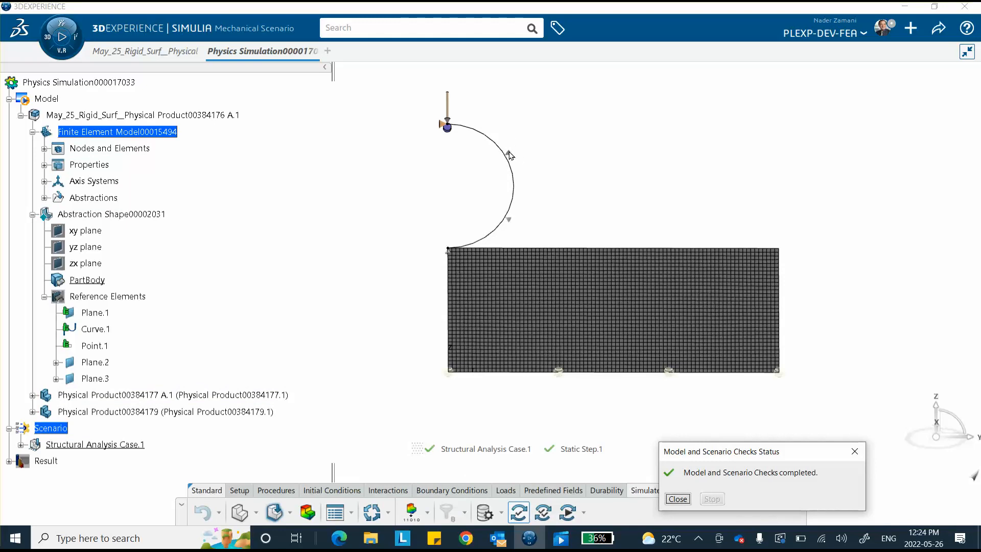
click(678, 499)
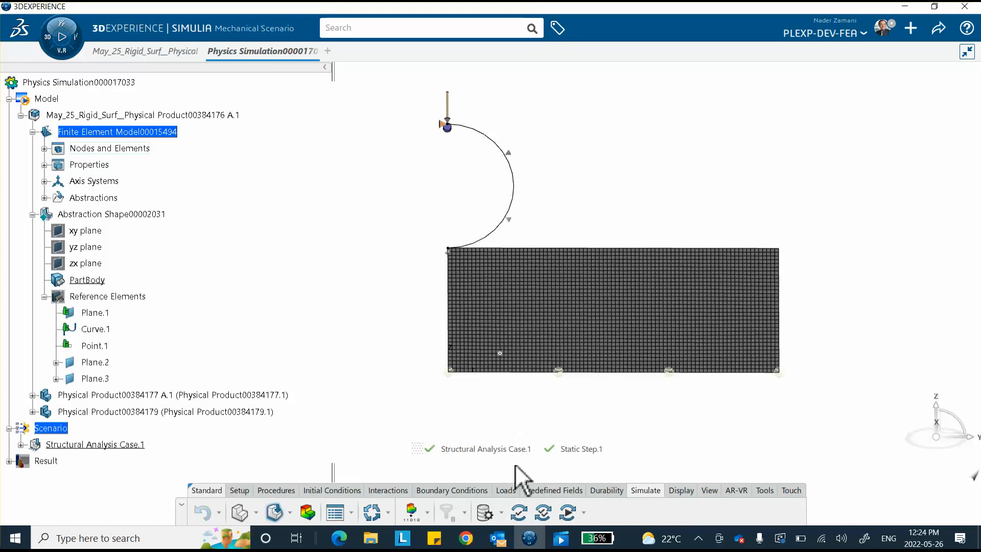
click(543, 512)
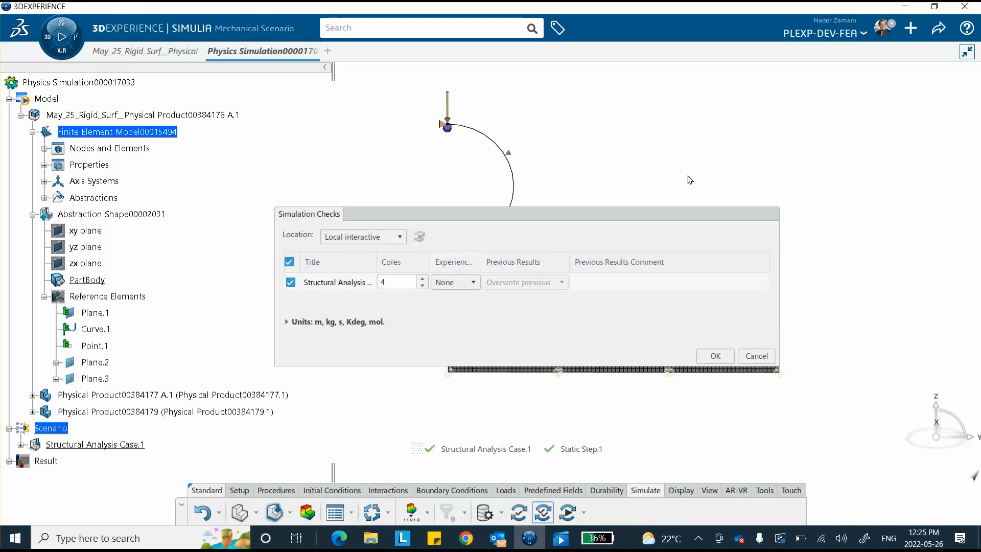
Run simulation checks locally on 4 cores, then launch the structural simulation
click(714, 356)
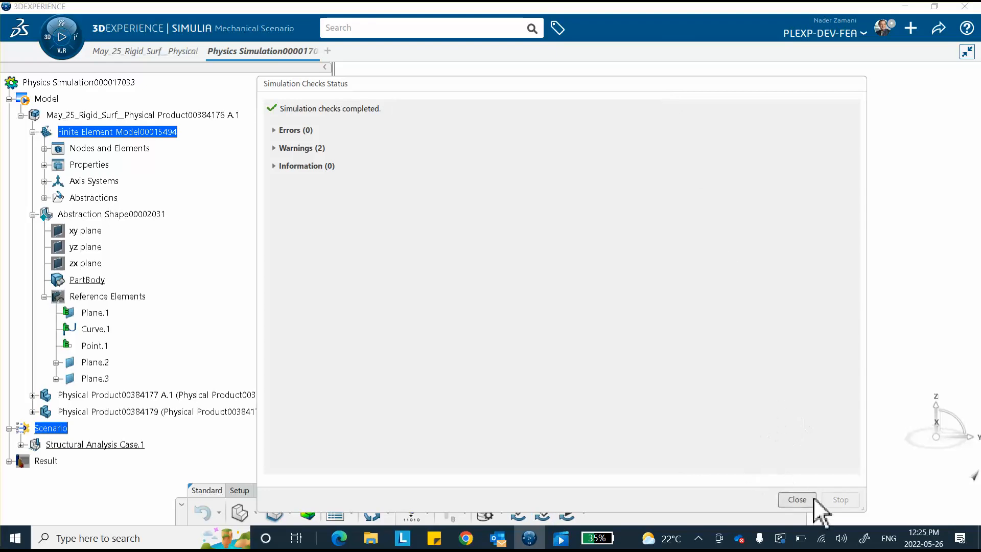
click(798, 500)
click(565, 511)
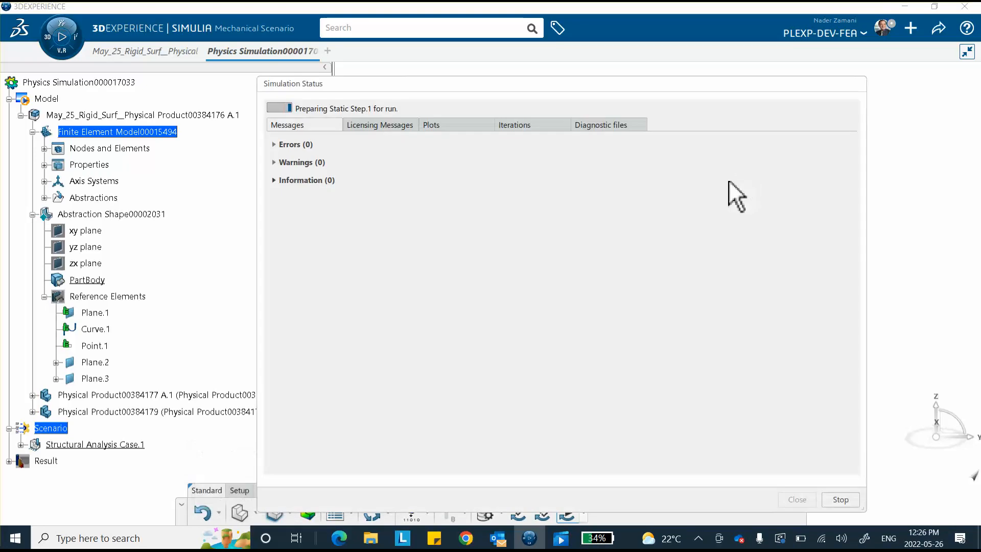
Monitor the iterations until Static Step.1 reaches 1 s in 11 increments, then close the status
mouse_move(438, 123)
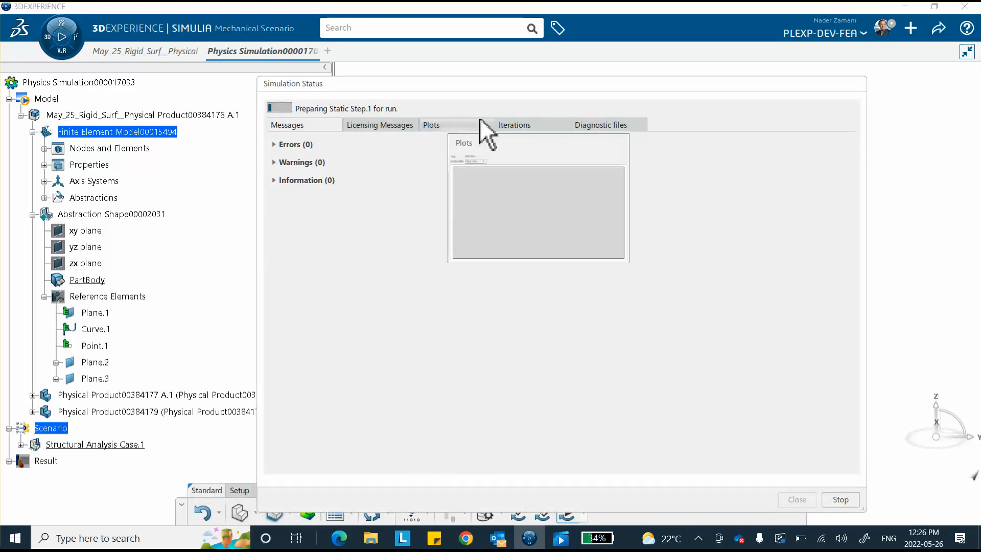
click(511, 124)
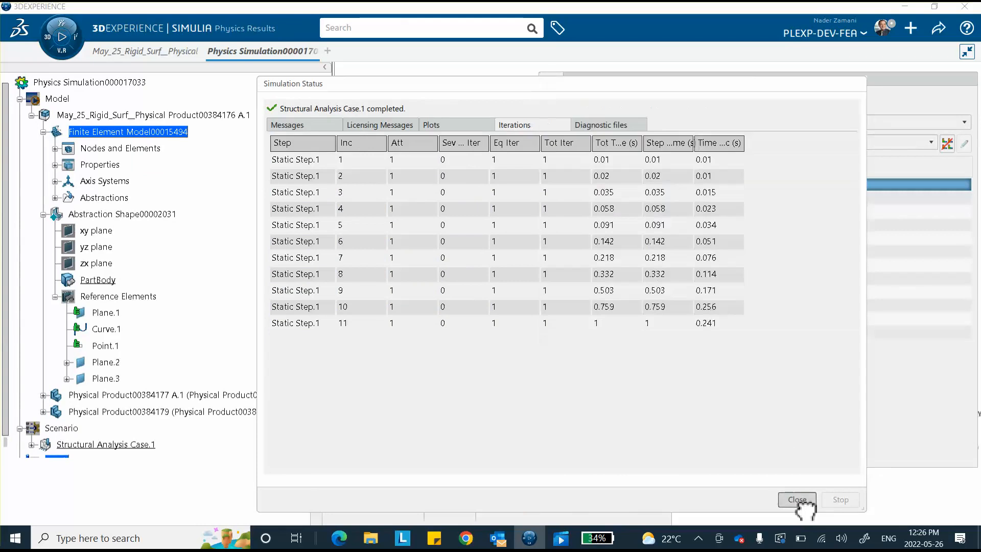
click(797, 500)
Display Von Mises stress at the final 1 s frame, then return to Mechanical Scenario
click(669, 319)
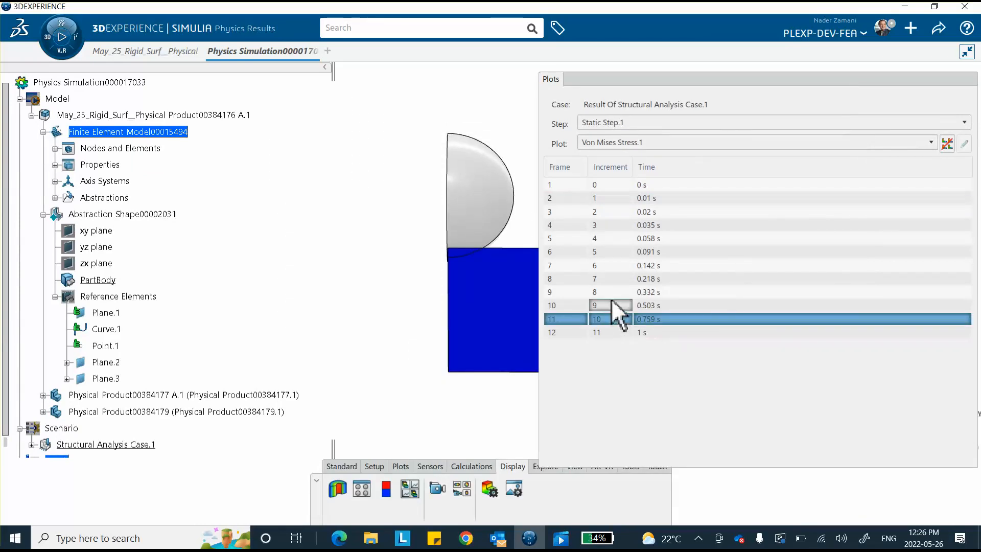
click(625, 332)
middle_drag(499, 241, 323, 223)
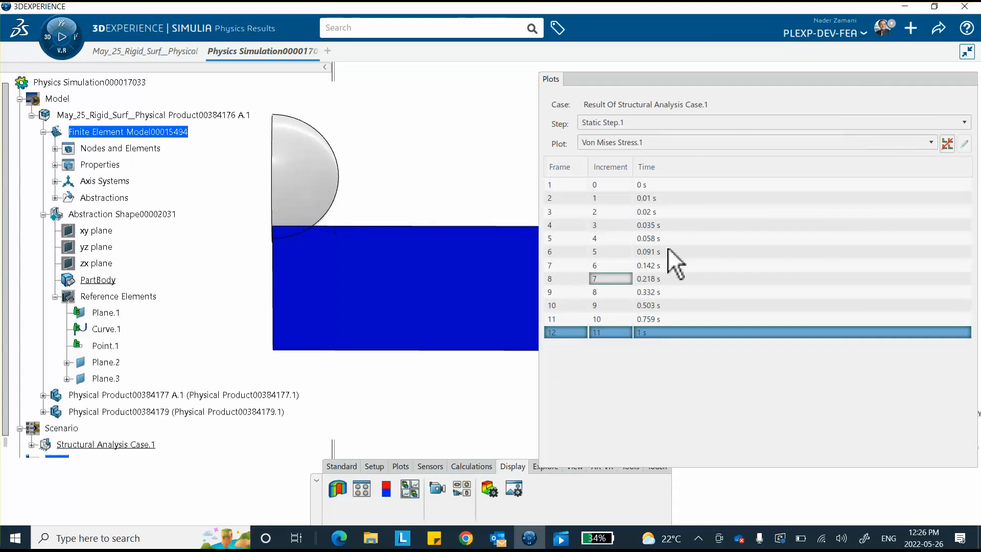
drag(692, 84, 694, 81)
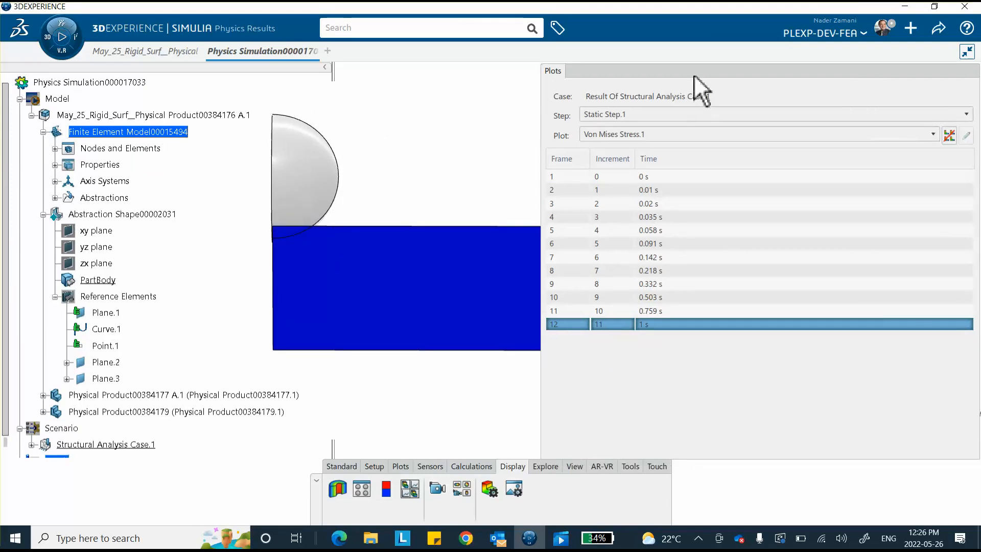
click(694, 76)
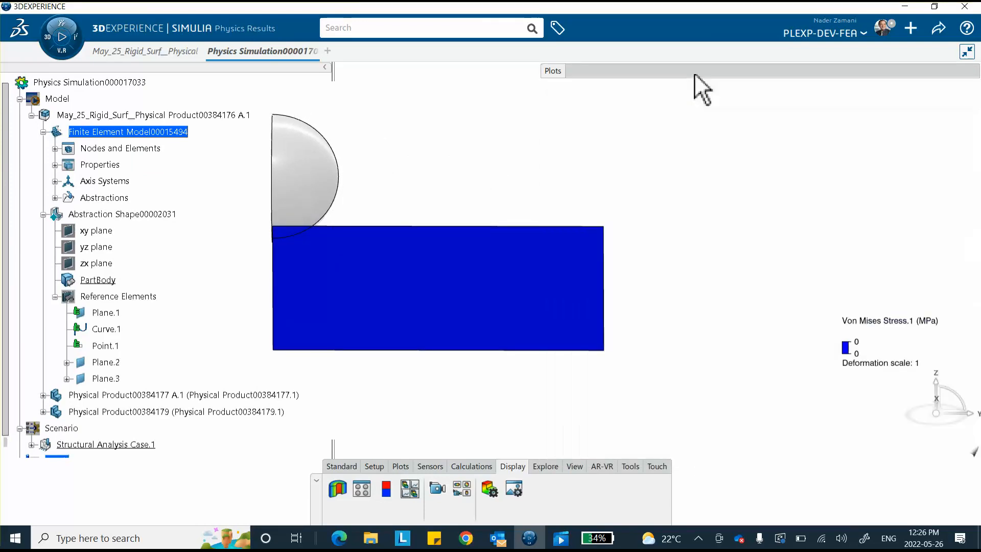
click(351, 467)
click(469, 489)
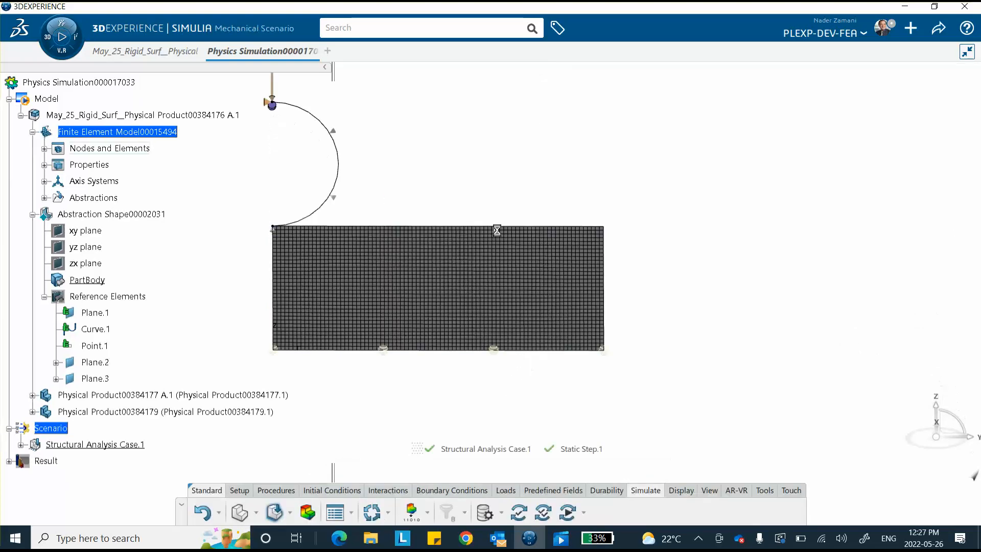
Create Contact Property.1 with friction coefficient 0.5 and hard normal contact allowing separation
middle_drag(471, 189, 535, 213)
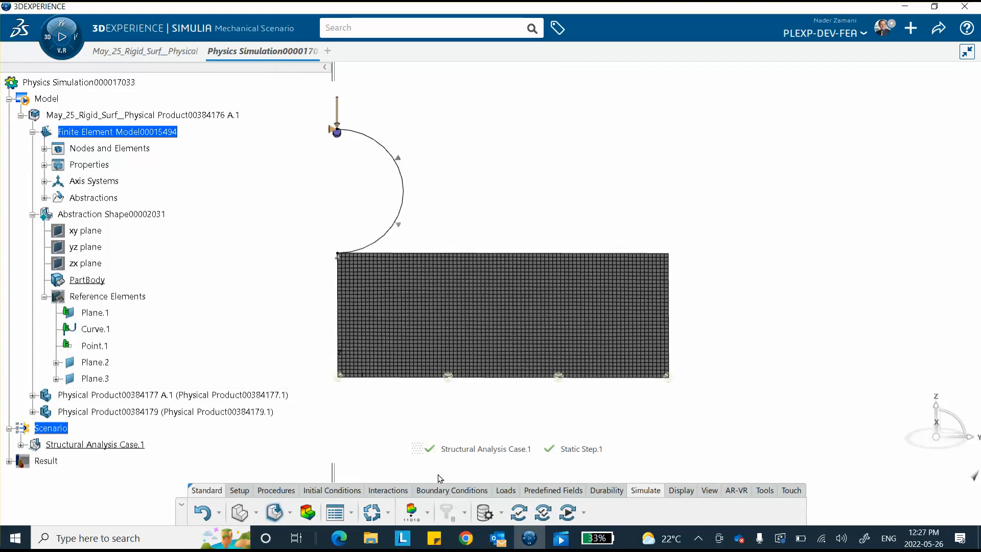
click(387, 490)
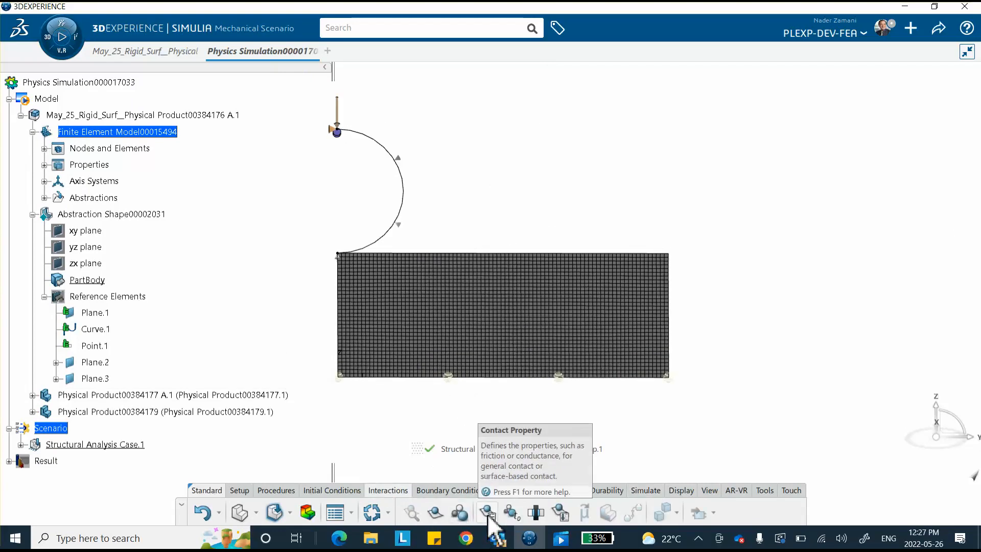
click(488, 514)
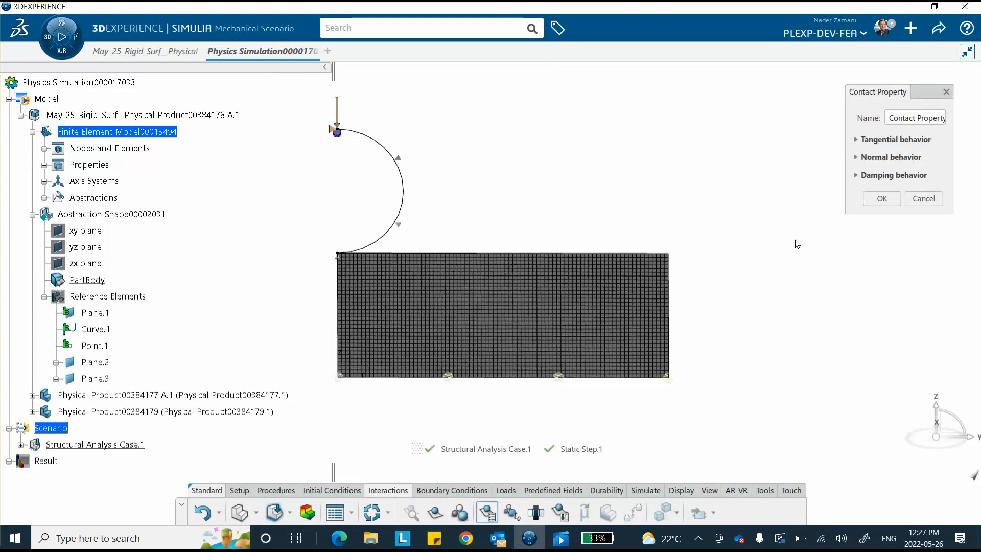
click(856, 139)
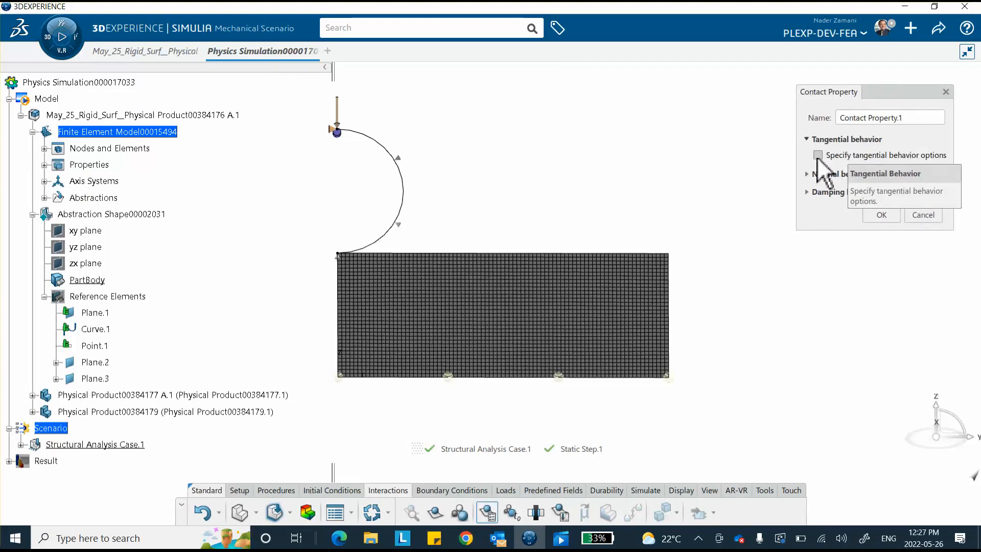
click(818, 155)
click(832, 261)
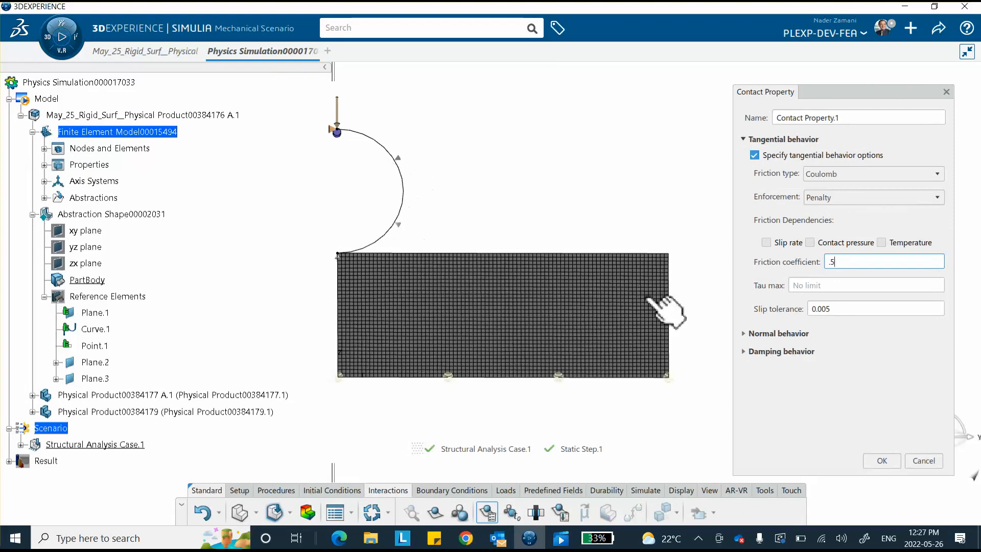
click(744, 333)
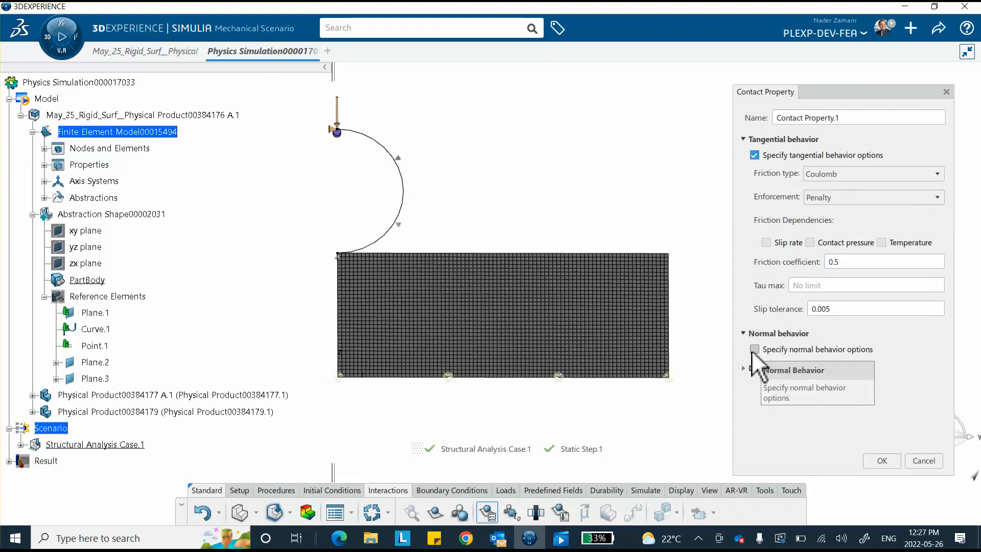
click(755, 350)
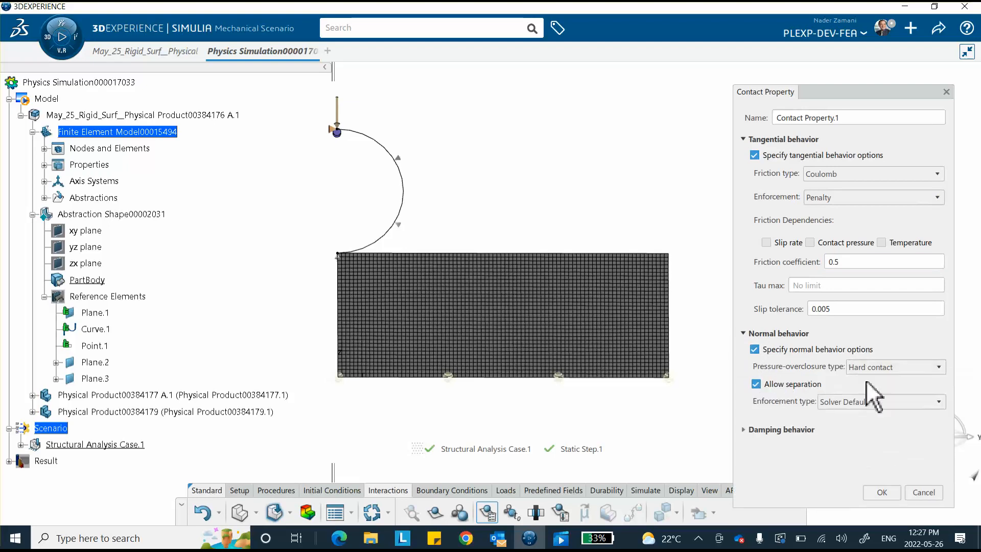
click(878, 490)
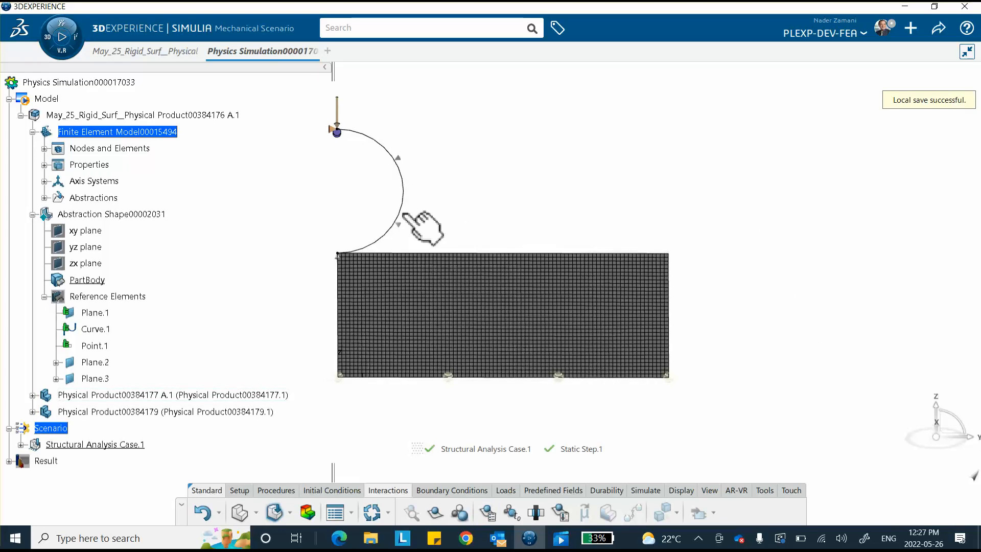
Add surface-based contact: Analytical Rigid Surface.1 as main, the block's top edge as secondary
click(436, 510)
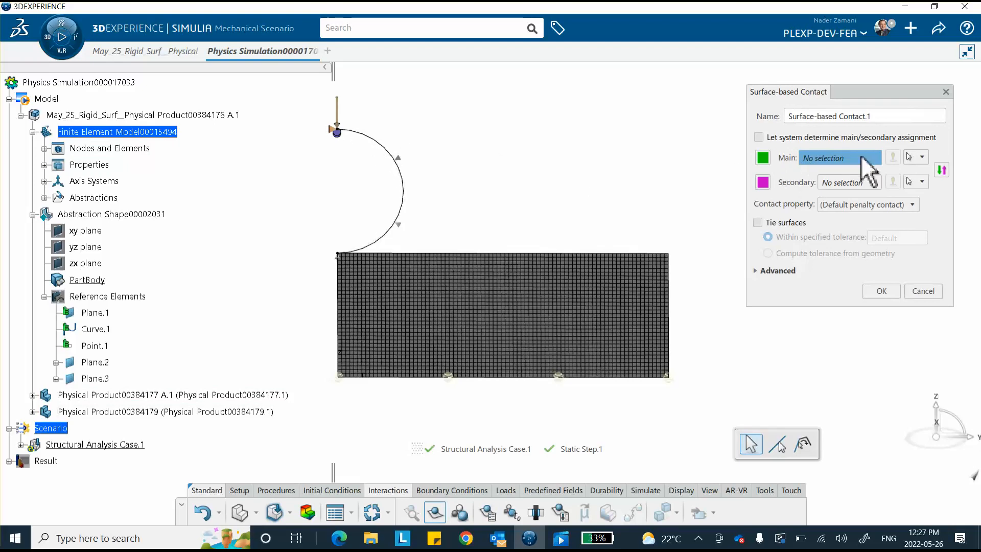
click(923, 158)
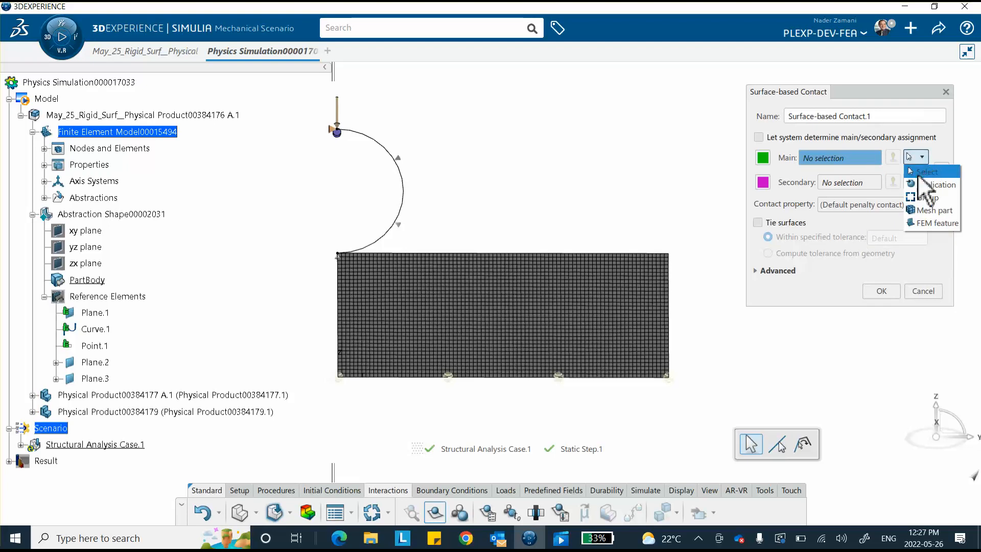
click(931, 223)
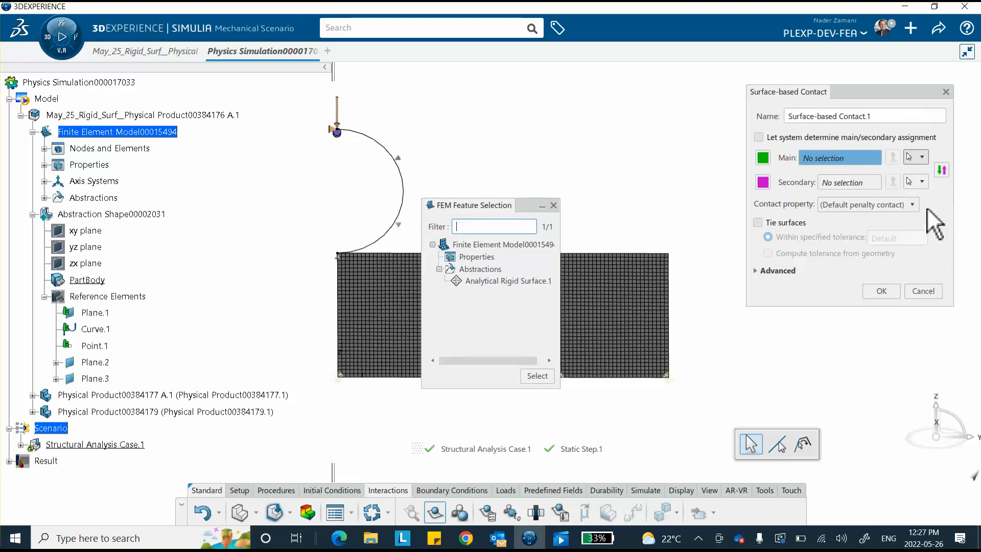
click(493, 282)
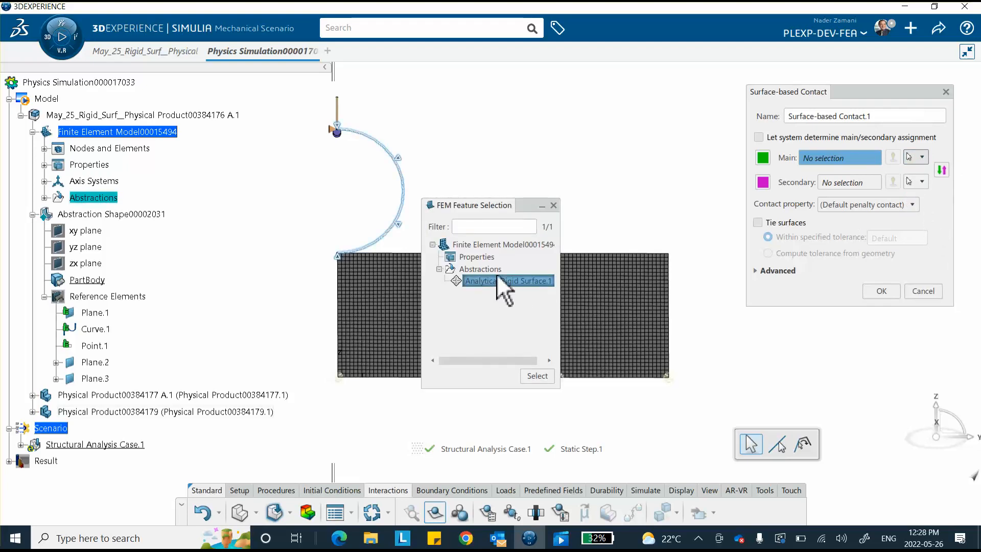
double_click(493, 278)
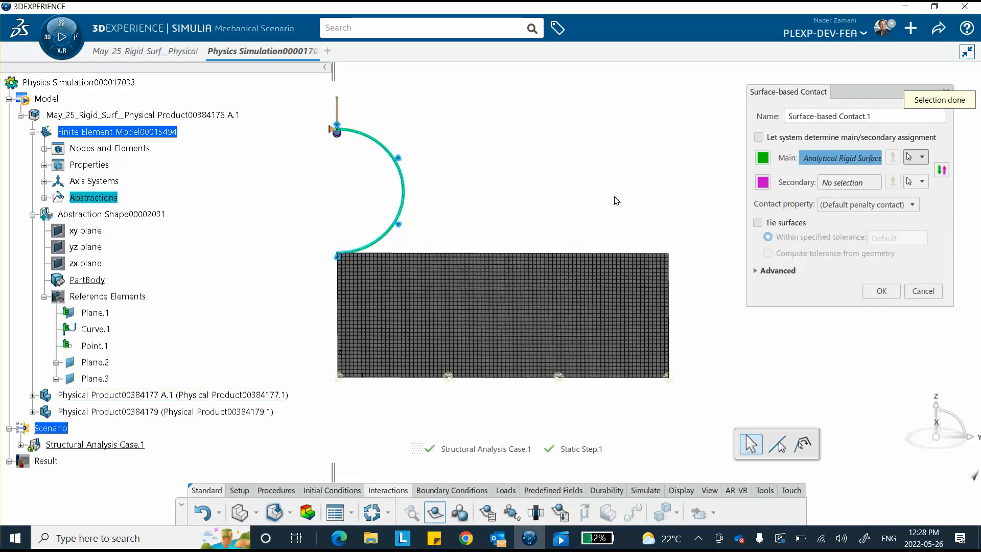
click(920, 181)
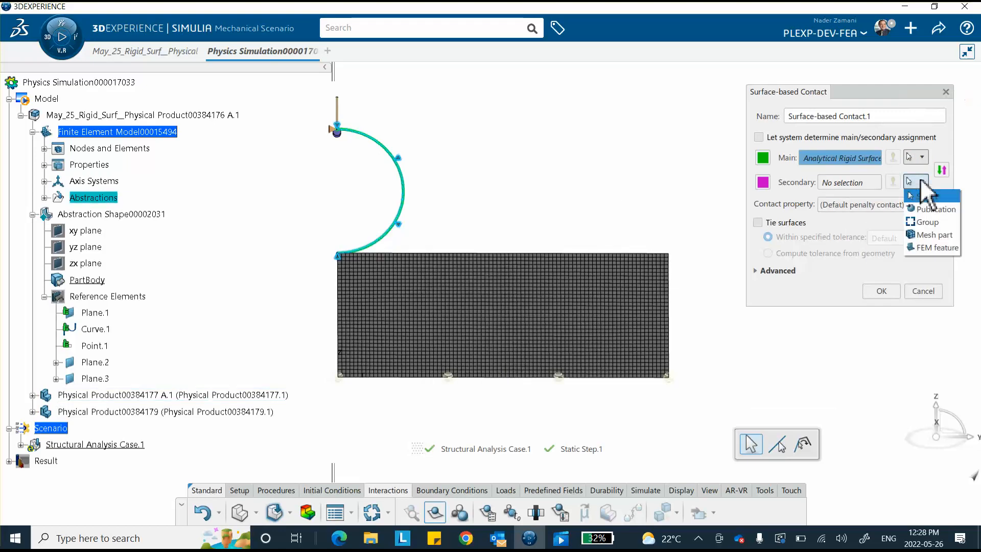
click(861, 183)
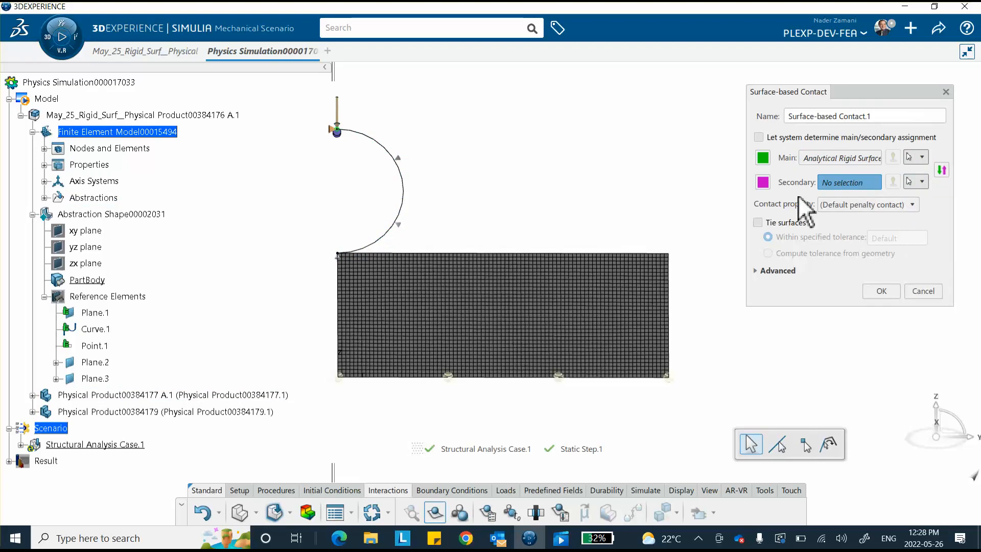
click(547, 254)
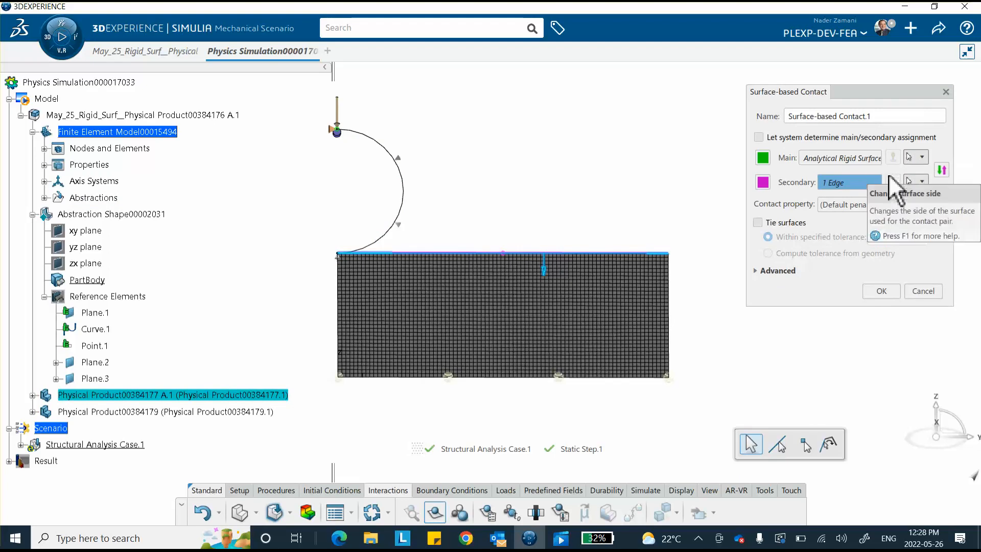
click(879, 291)
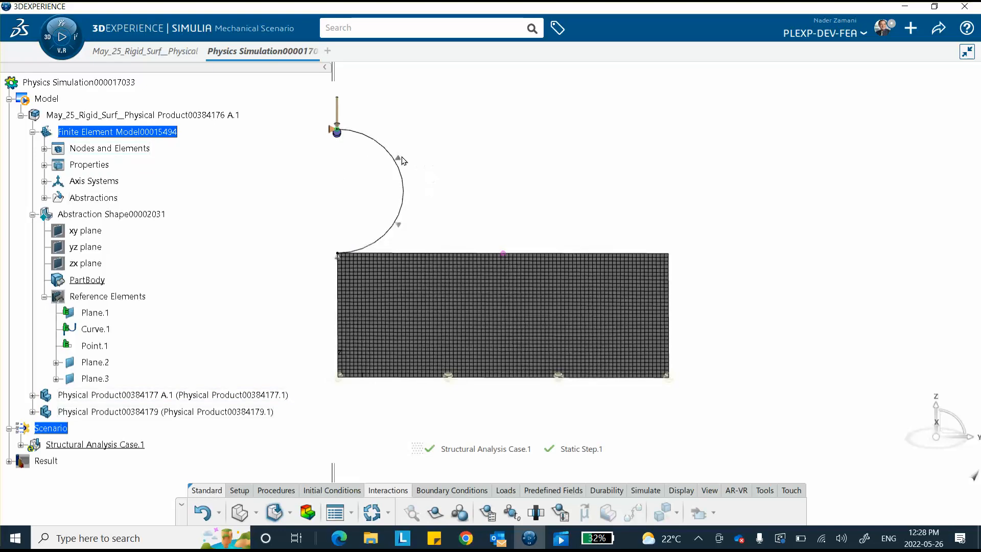
Run the structural analysis to 1 s in 11 increments and open Von Mises Stress.1
click(645, 491)
click(560, 514)
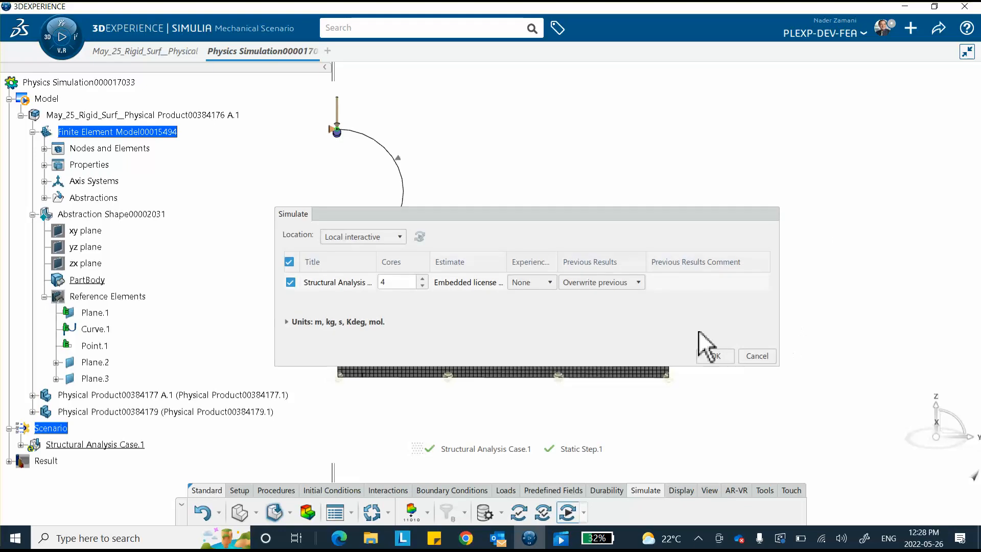
click(715, 355)
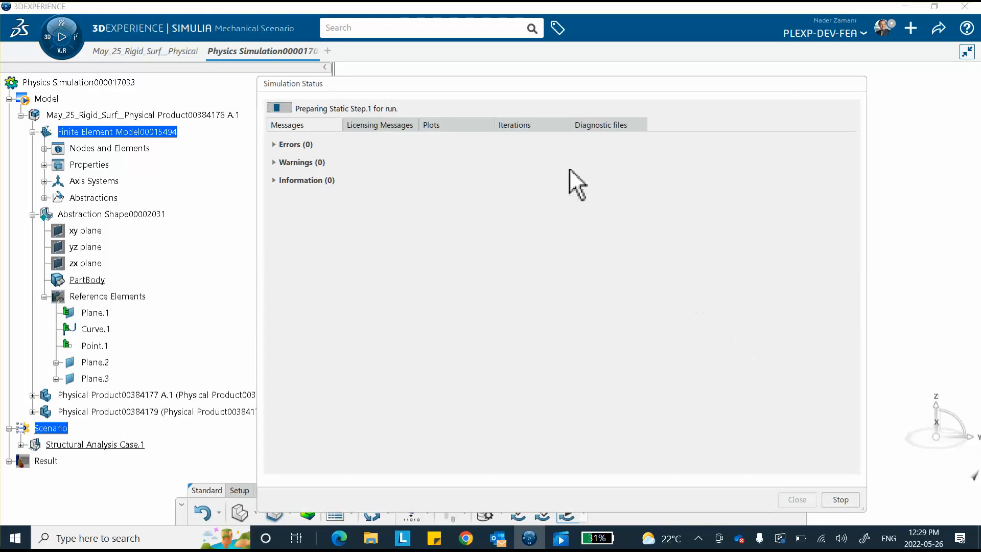
click(521, 126)
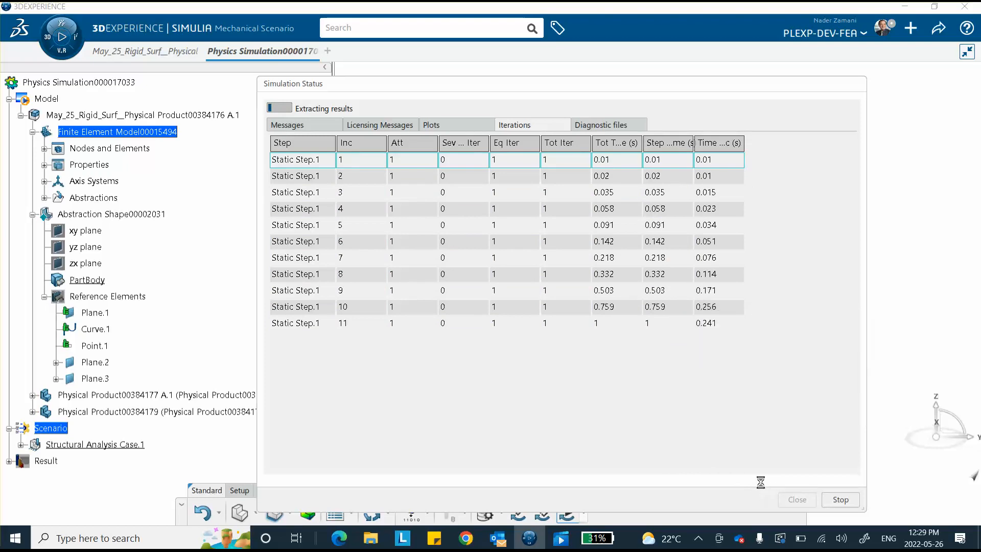
click(796, 498)
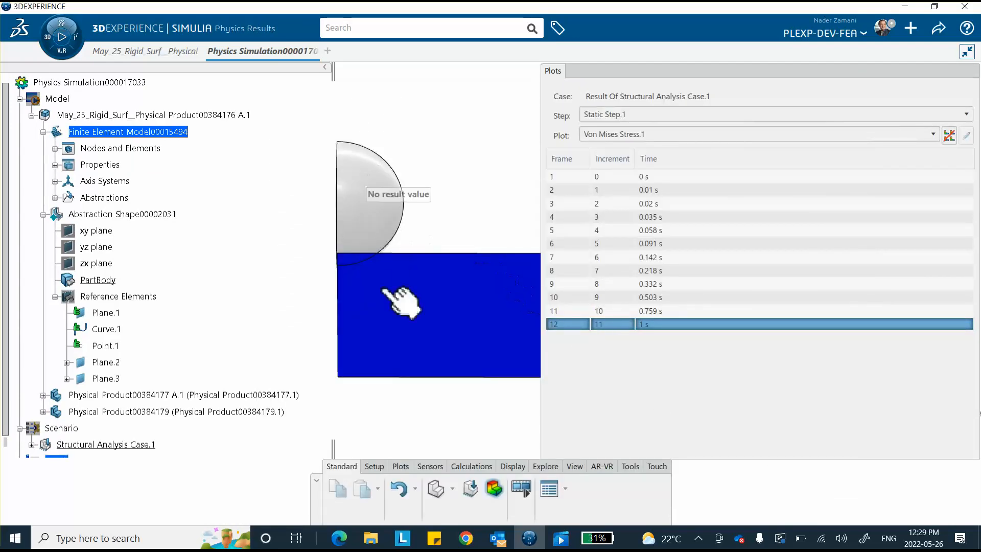
Scrub the stress frames and confirm 0 MPa at 1 s, then expand Abstractions
click(620, 177)
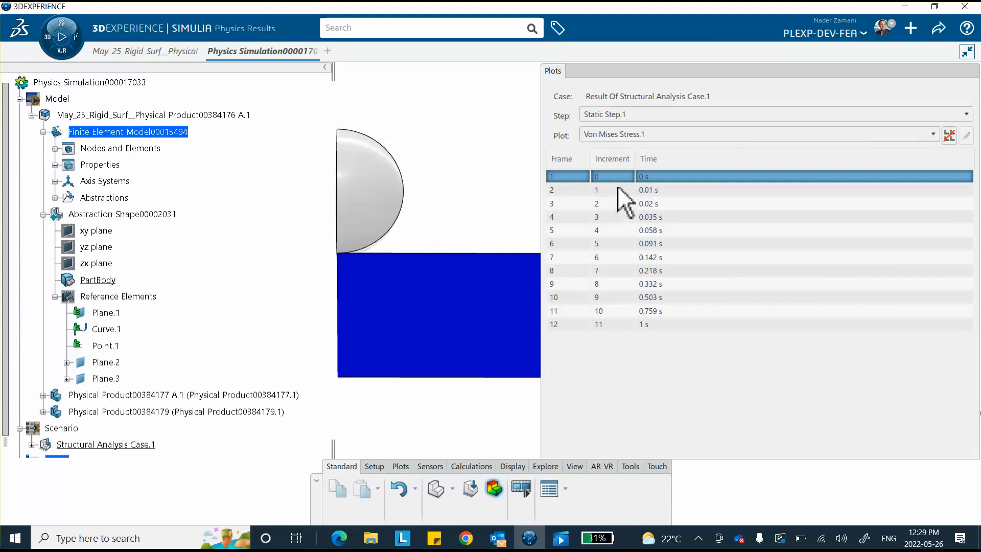
drag(613, 196, 621, 322)
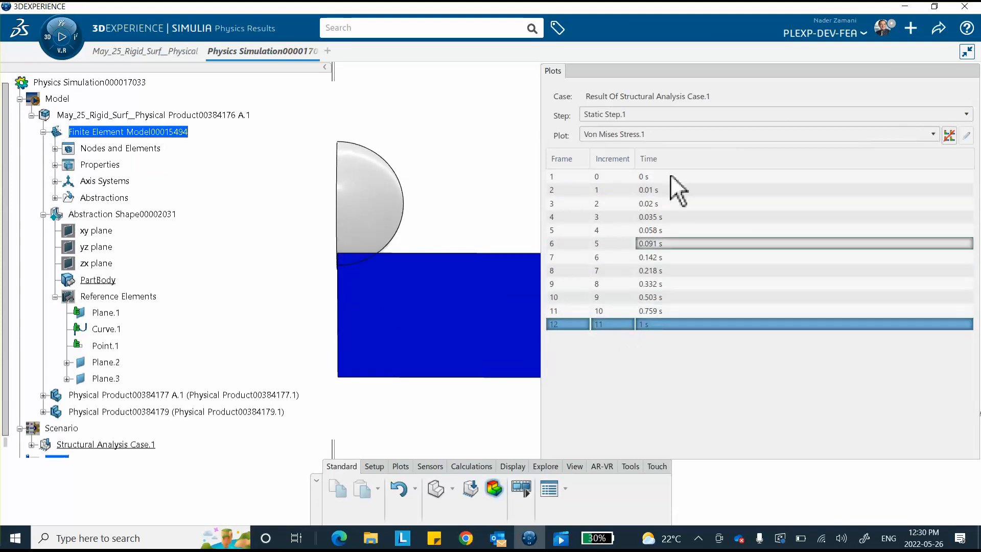
click(710, 70)
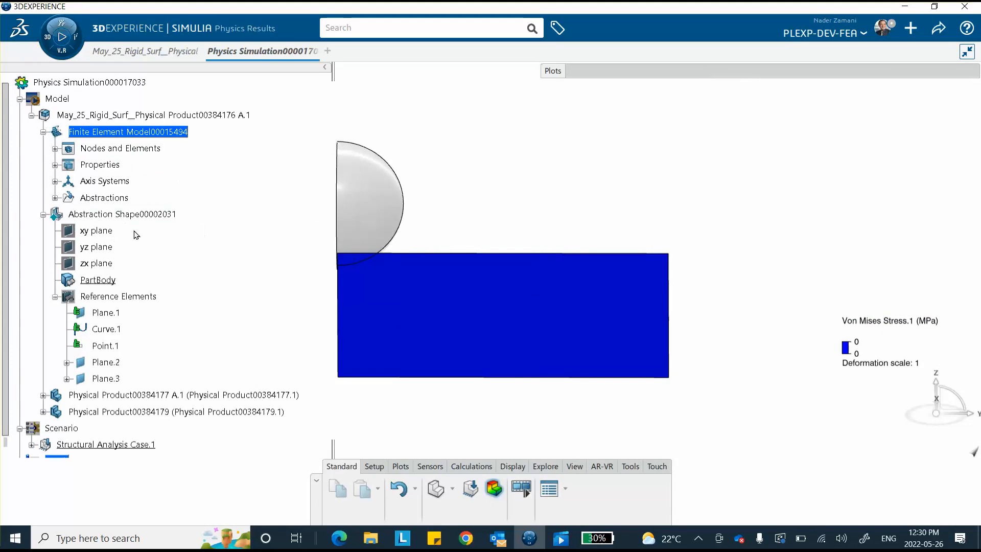
click(55, 198)
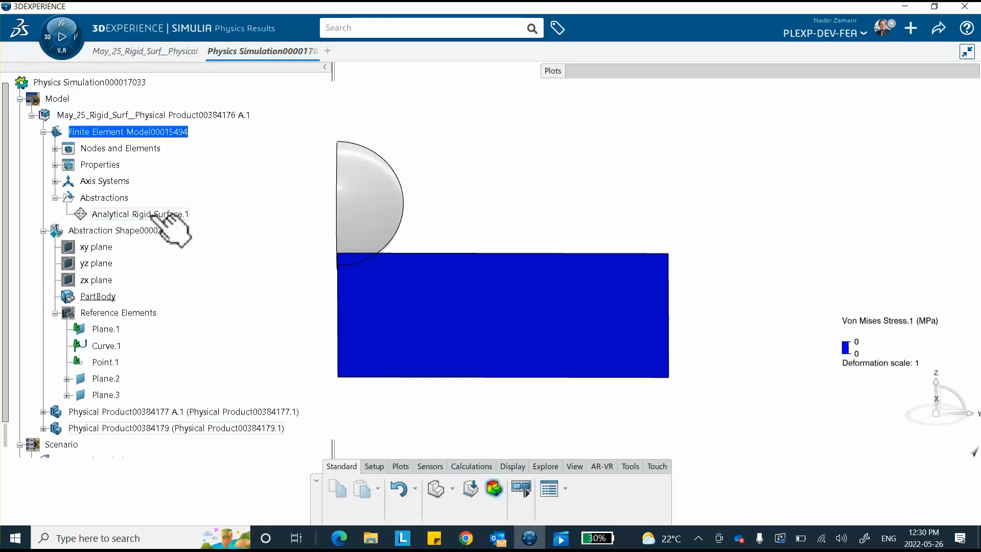
Turn on Flip direction for Analytical Rigid Surface.1
double_click(138, 216)
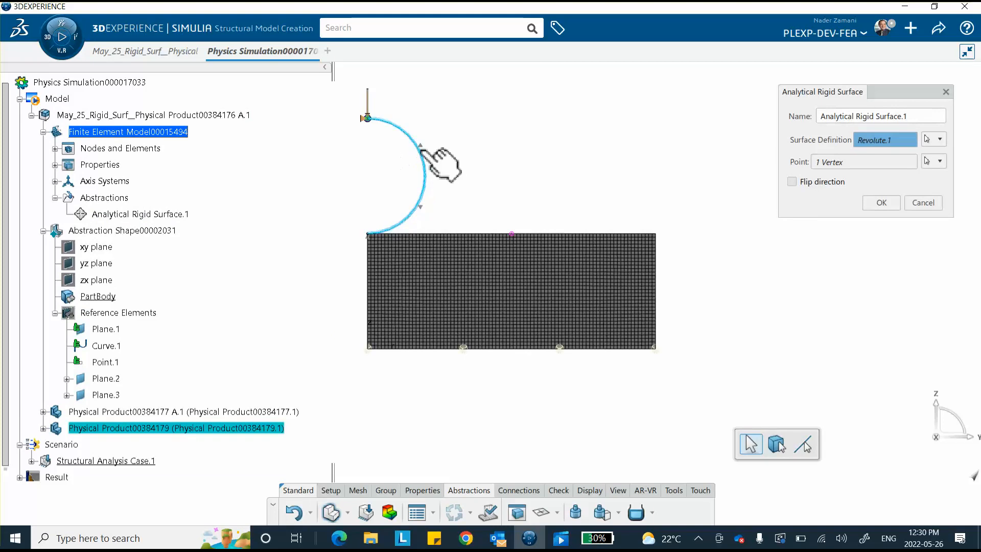
click(792, 181)
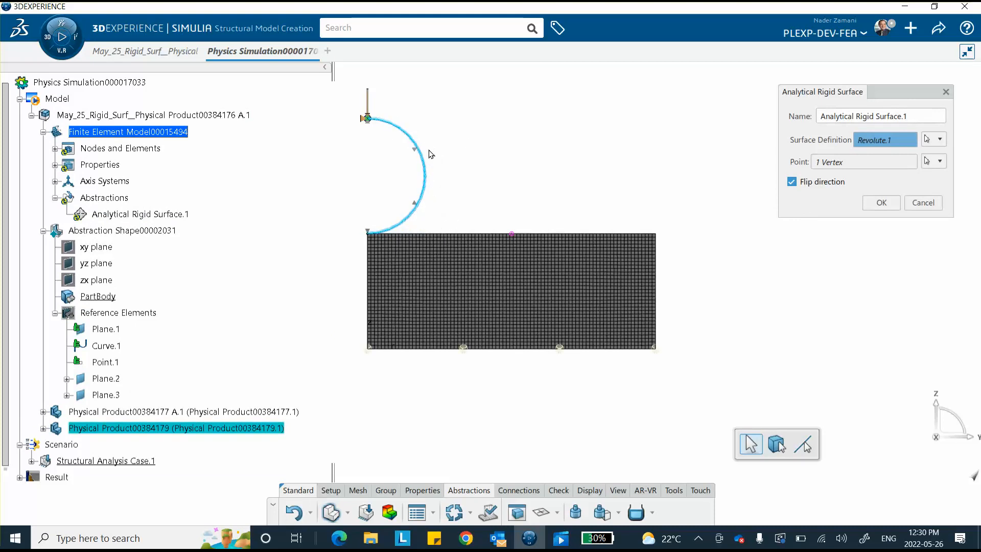
click(881, 203)
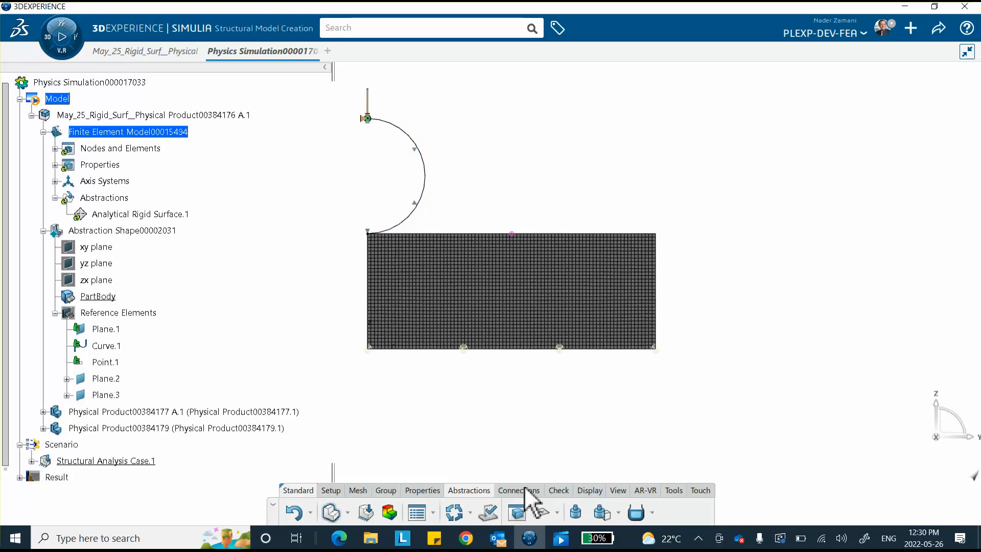
Launch a third Simulate run from Mechanical Scenario with the flipped rigid surface
click(365, 513)
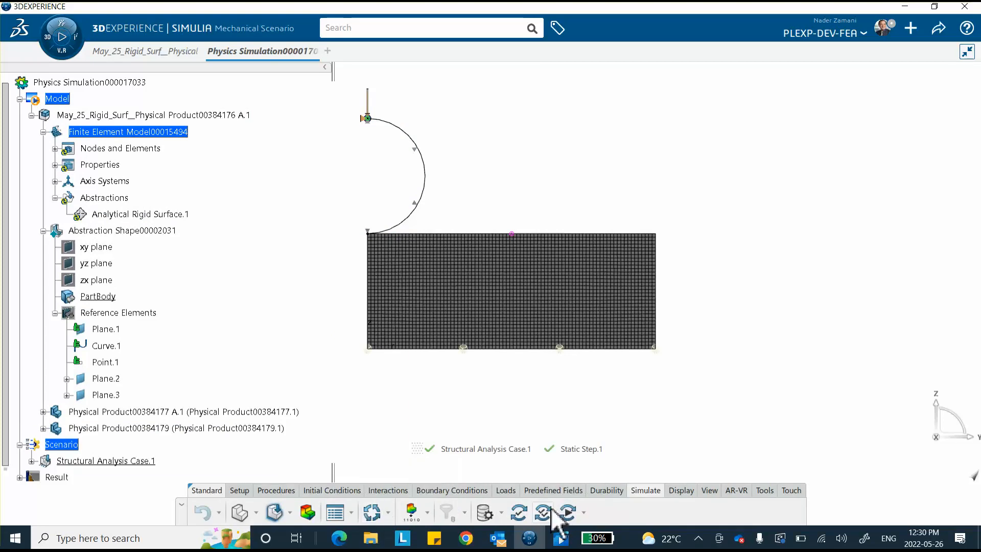
click(566, 513)
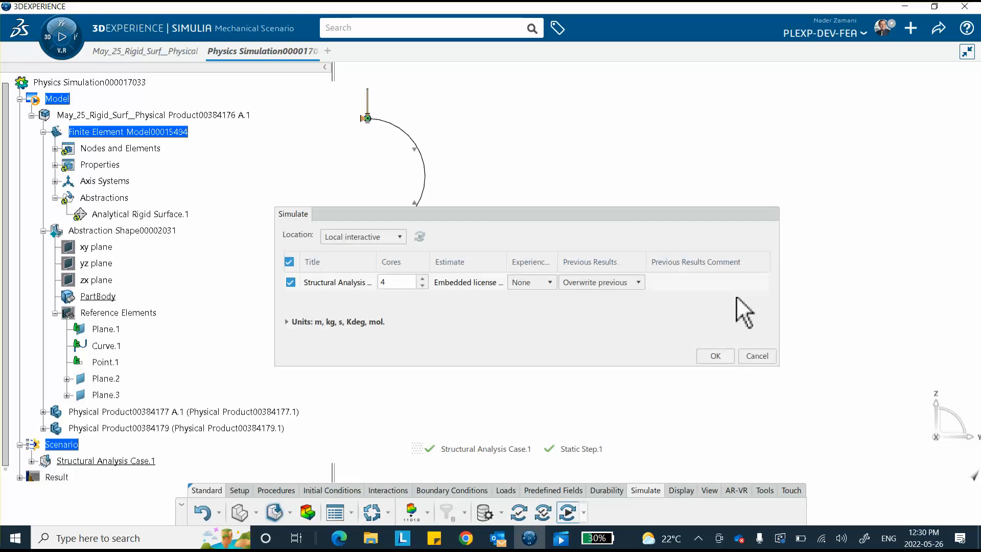
click(721, 357)
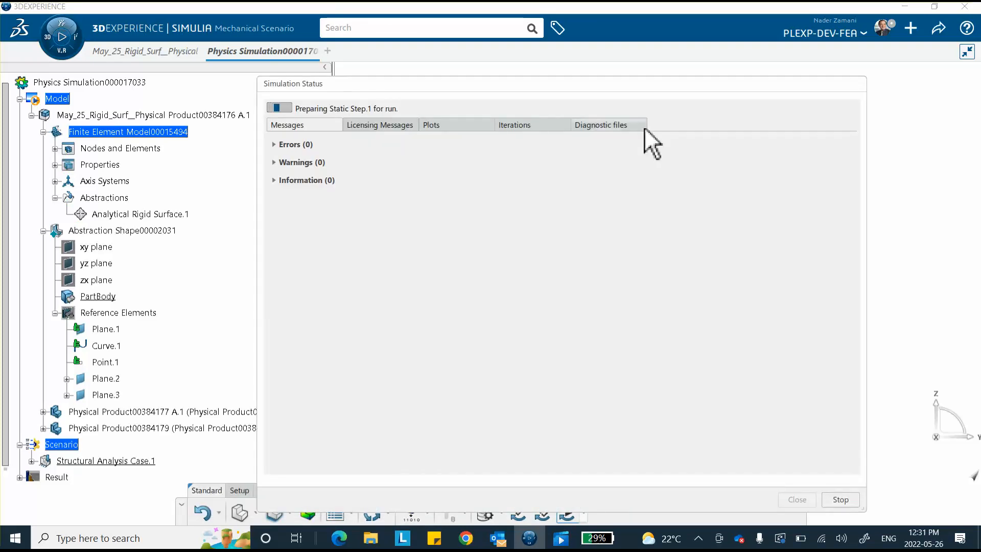
Follow the Iterations table past increment 12 until the run completes beyond 24 increments
click(513, 122)
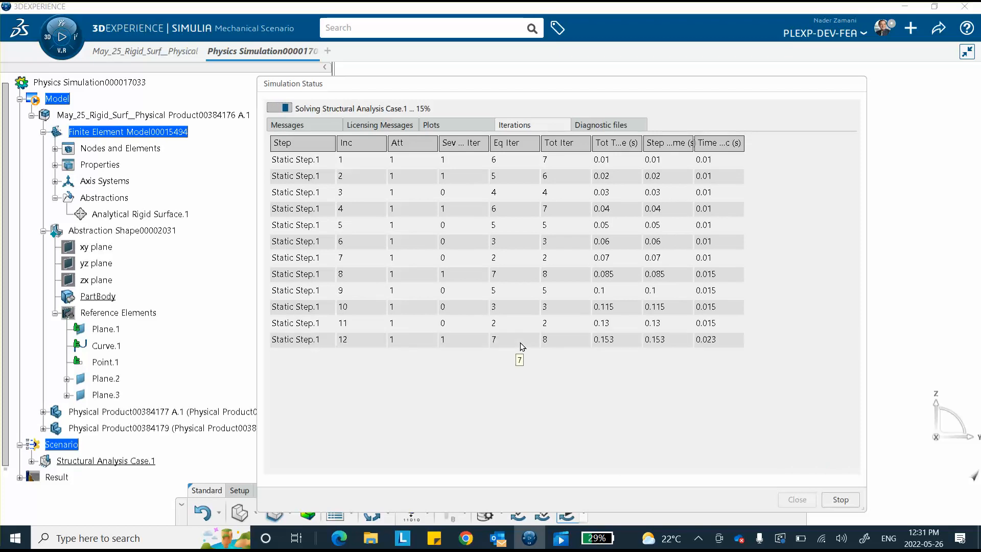
click(521, 343)
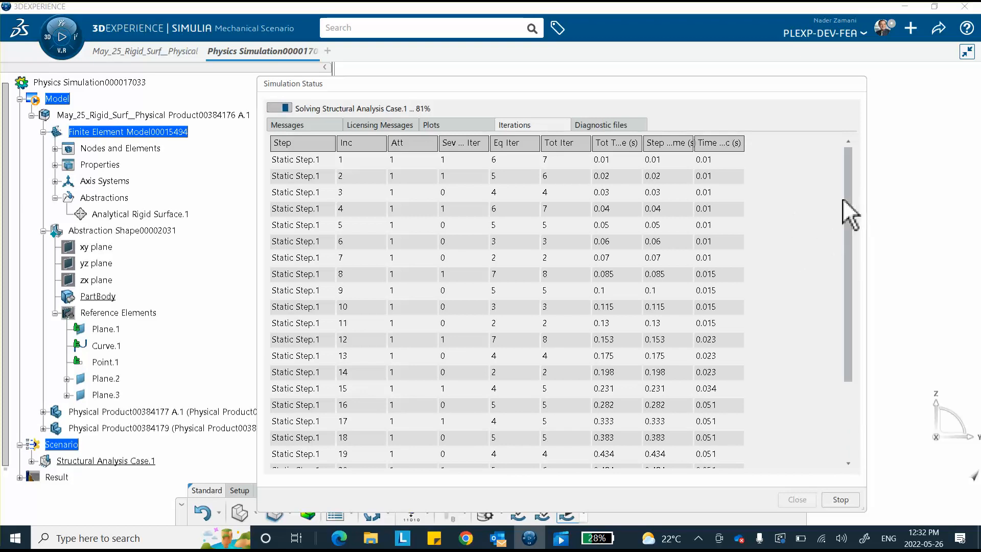
drag(855, 238, 826, 441)
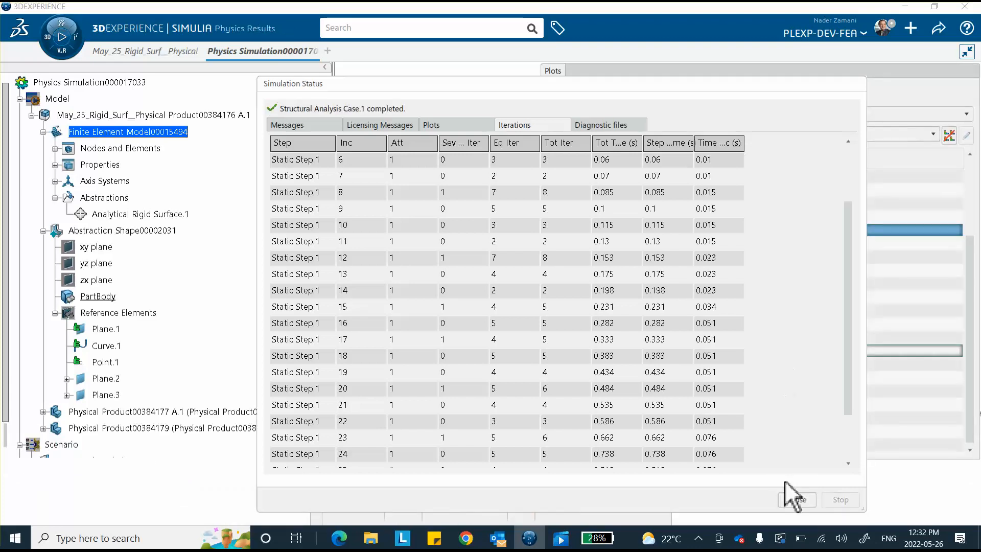
Show Von Mises Stress.1 at frame 29 (1 s), legend 4.56–317 MPa, with Plots collapsed
click(797, 499)
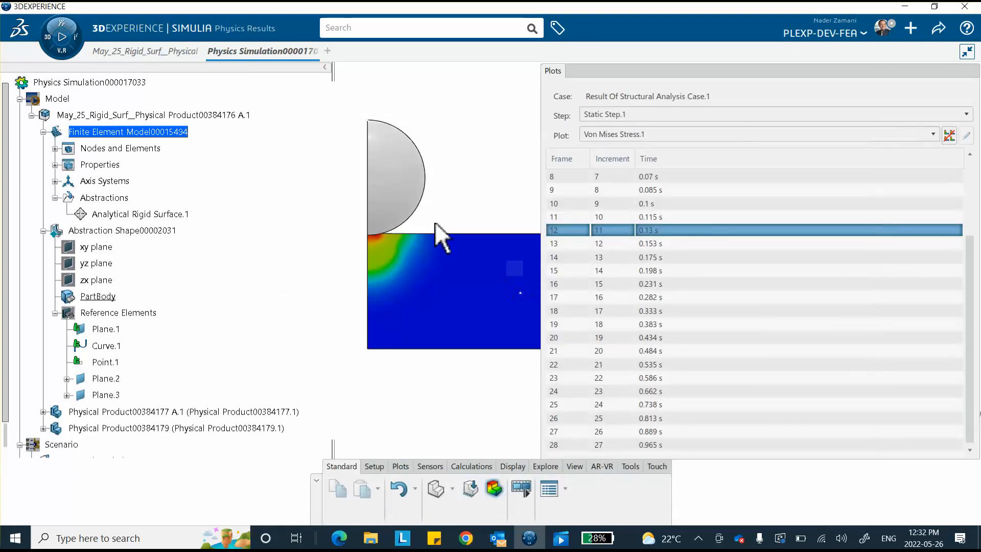
scroll(643, 287, down, 1)
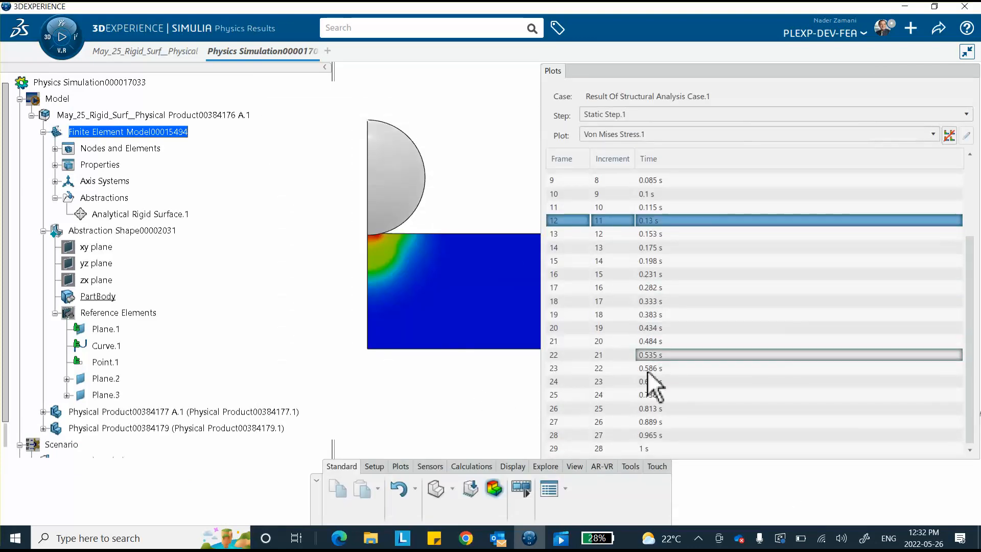
click(660, 449)
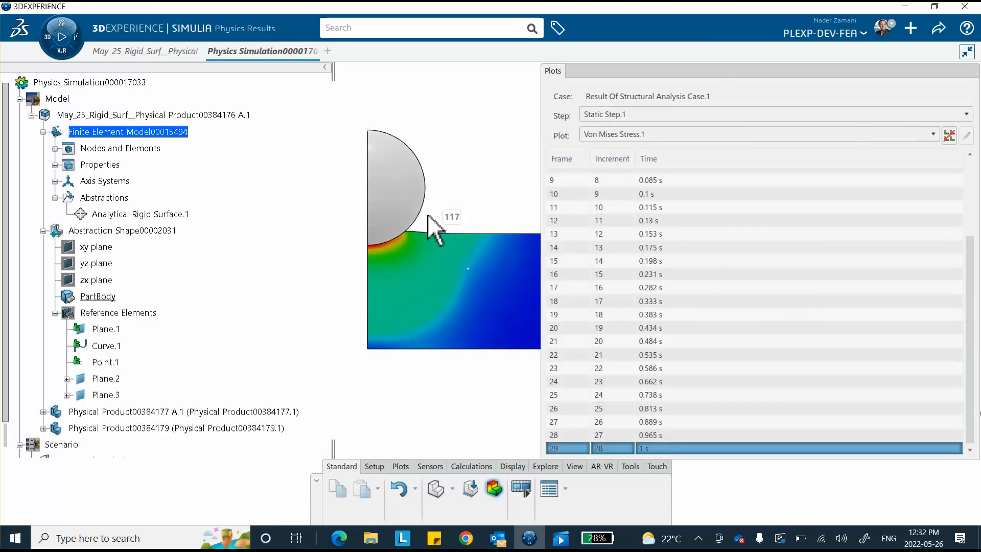
click(722, 70)
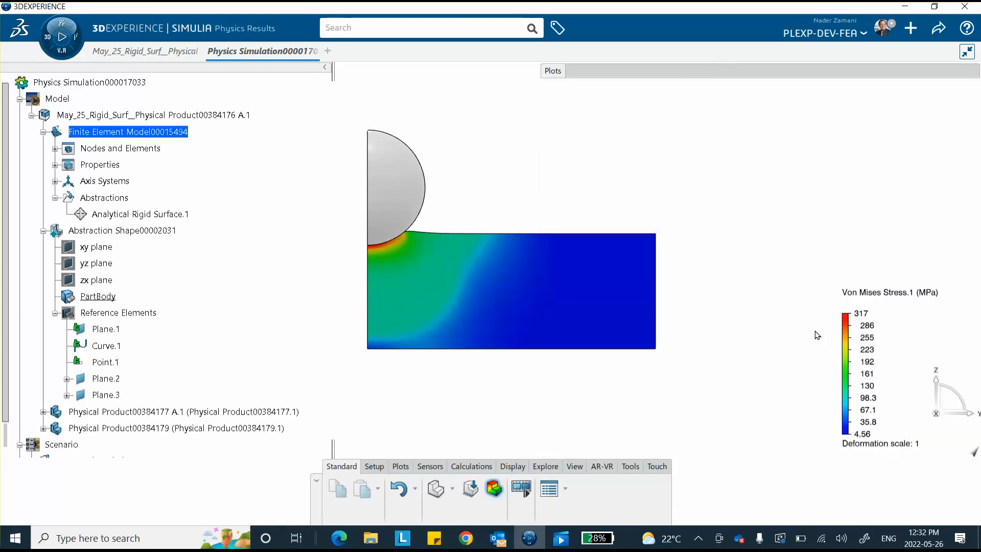
drag(774, 77, 729, 92)
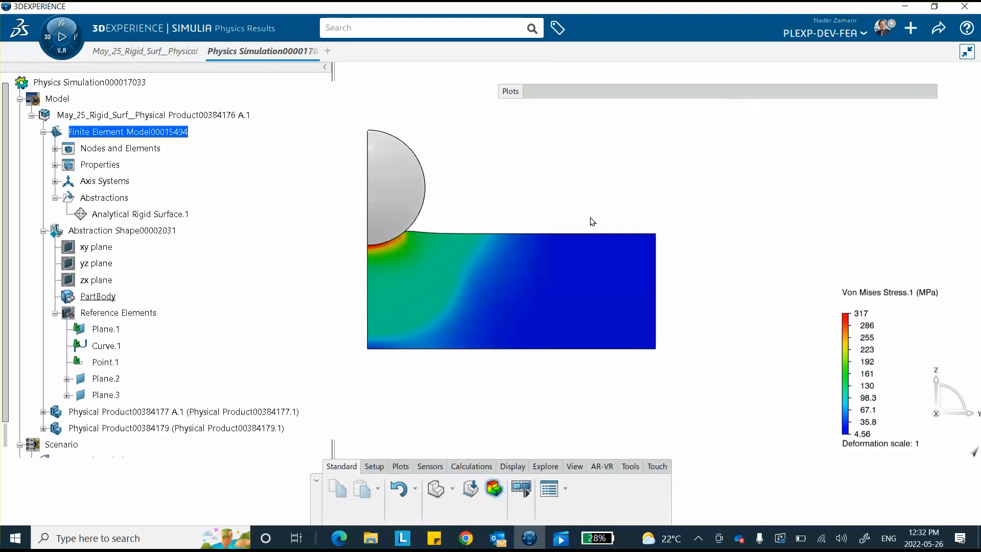
click(655, 94)
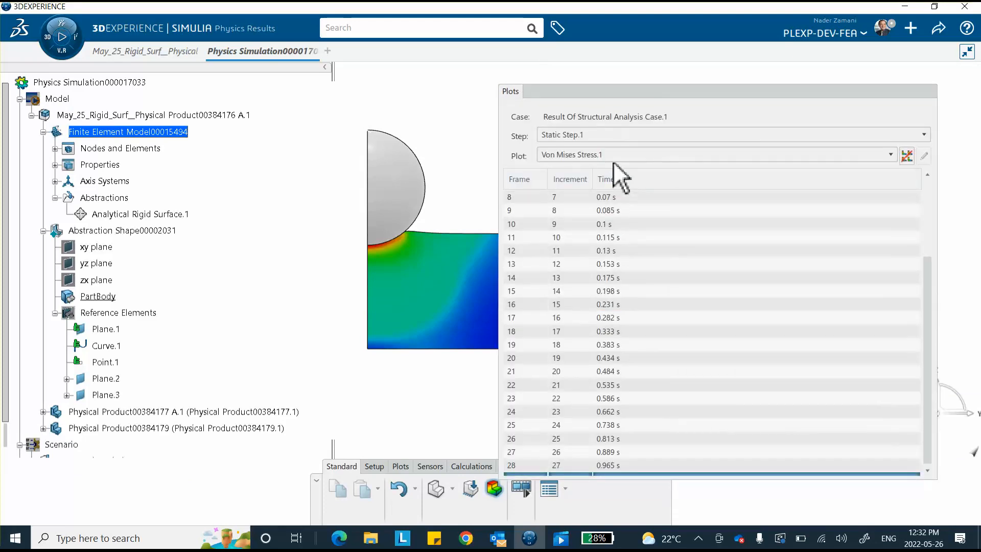
click(664, 93)
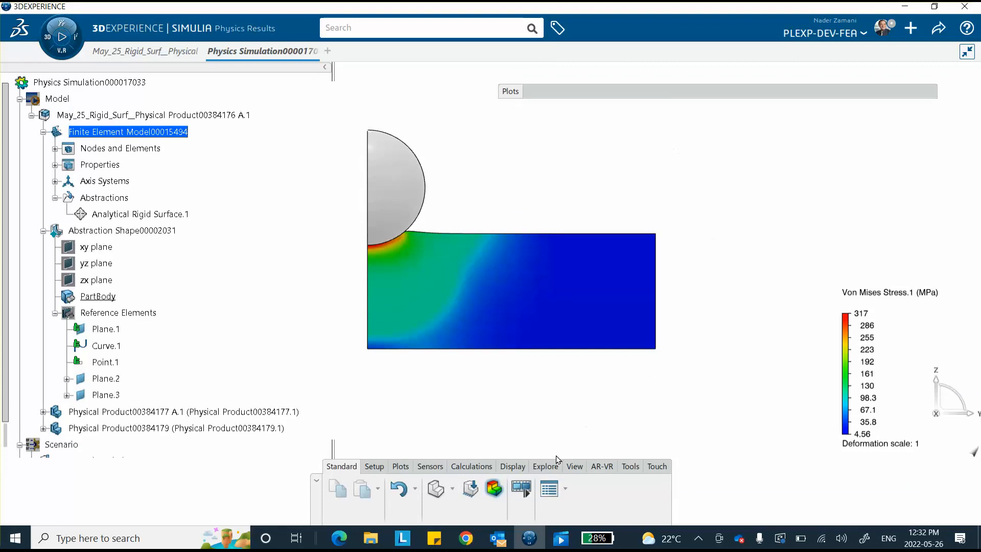
click(510, 467)
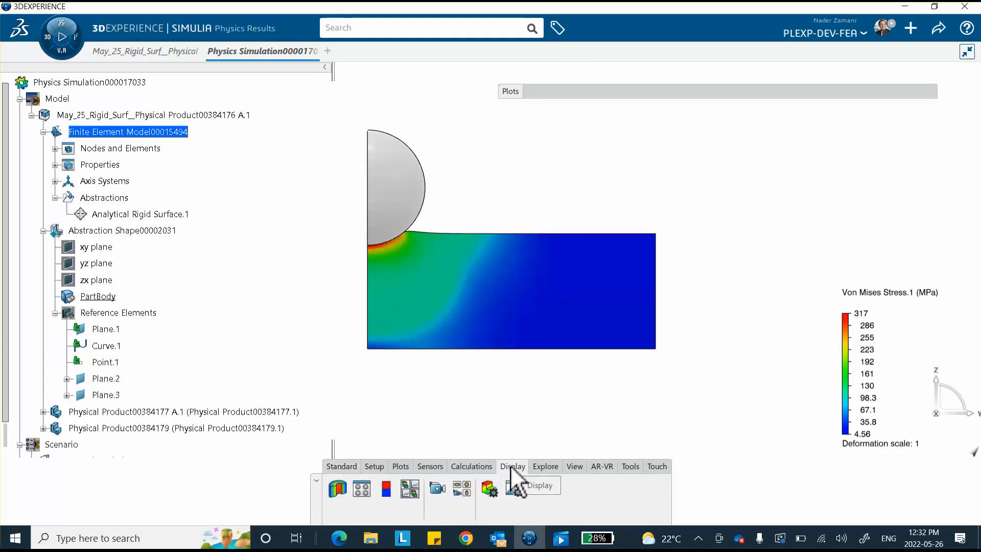
Enable Sweep axisymmetric in Result Options with angles 0–360 deg and 50 segments
click(489, 490)
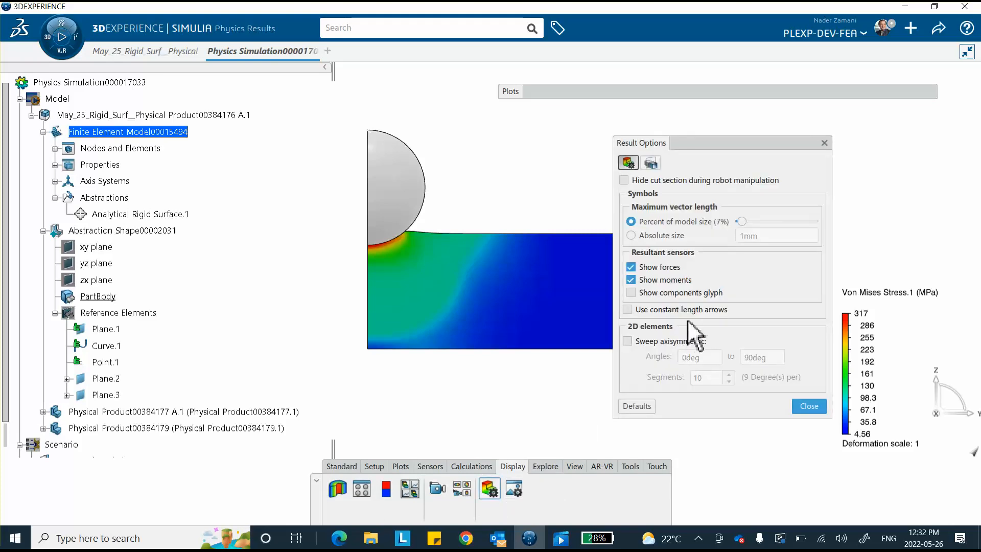
click(628, 341)
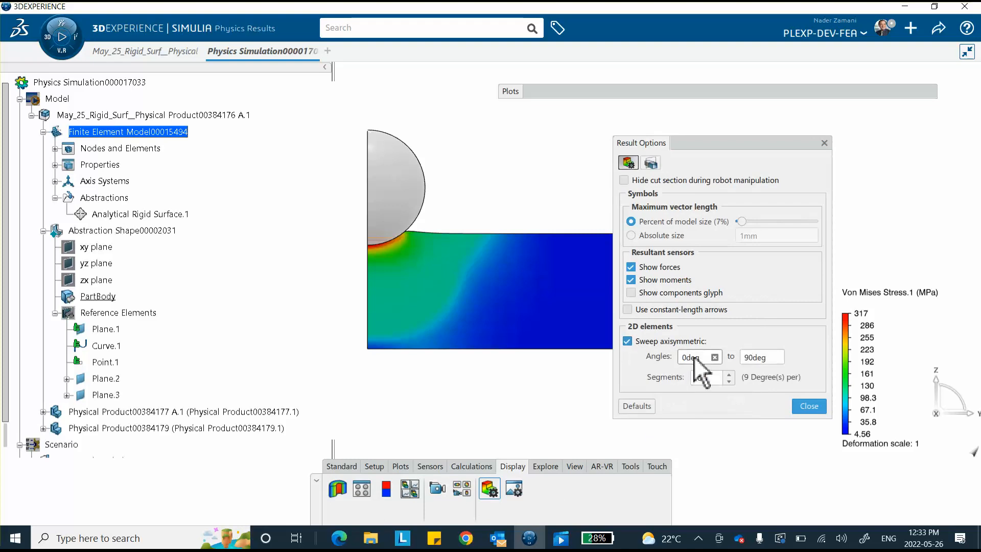
double_click(768, 358)
text(360)
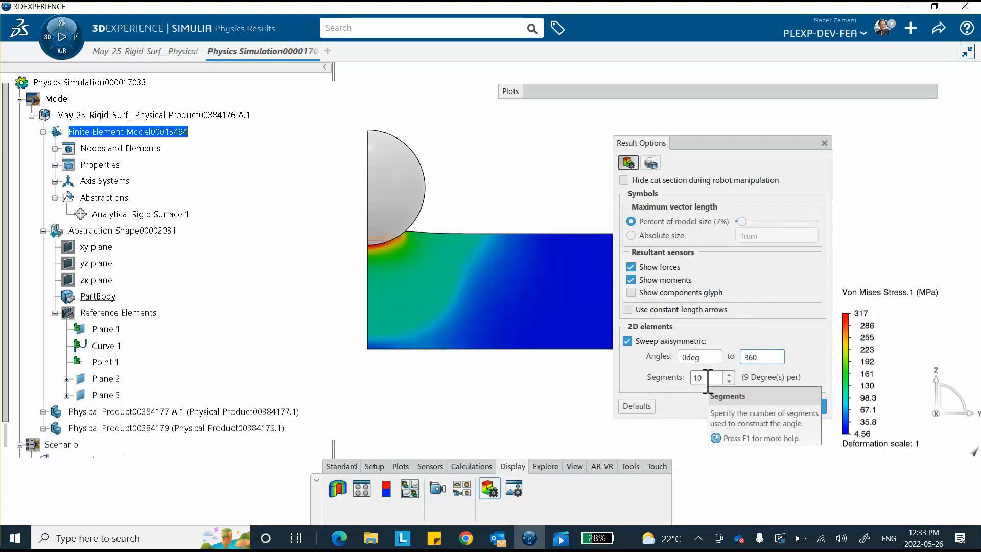
drag(705, 382, 664, 383)
middle_drag(481, 244, 481, 300)
drag(698, 379, 661, 366)
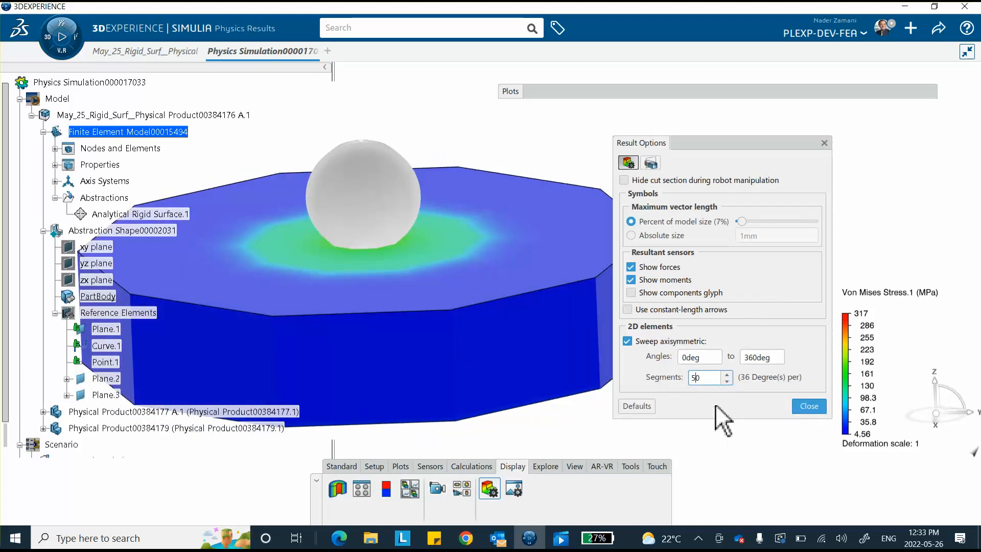
key(Tab)
middle_drag(494, 350, 521, 276)
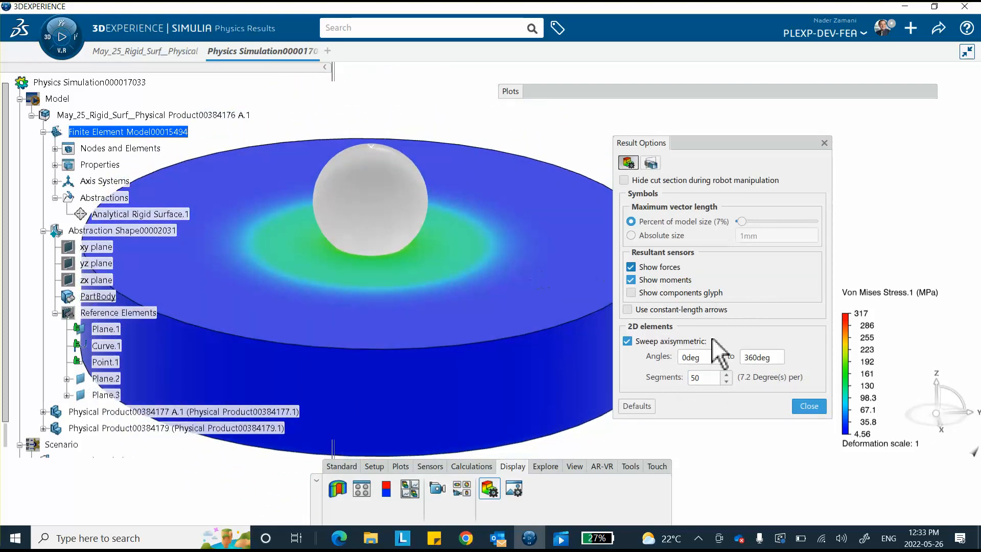
click(810, 406)
middle_drag(529, 199, 799, 298)
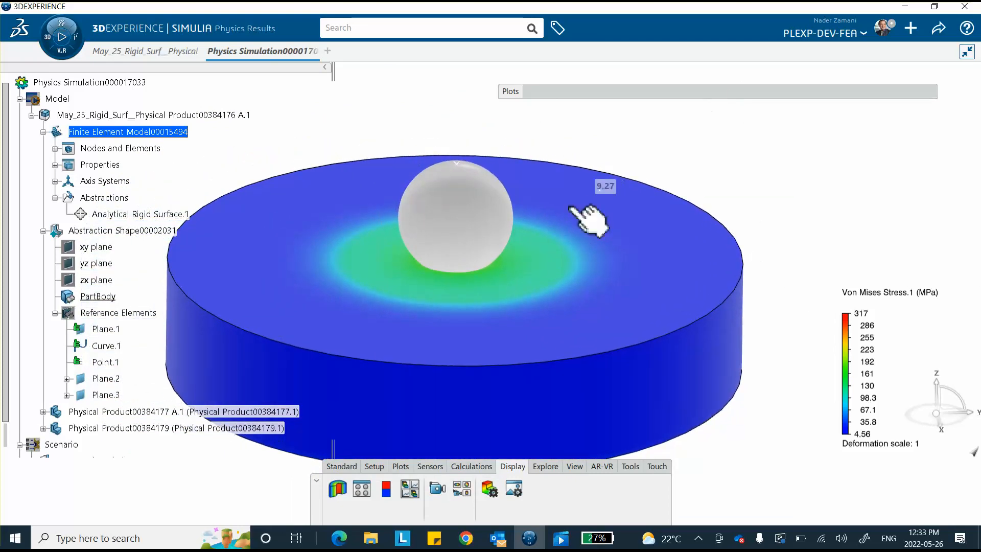
Switch the plot to Contact Pressure.1, legend 0–482 MPa, and recentre the disk
click(692, 90)
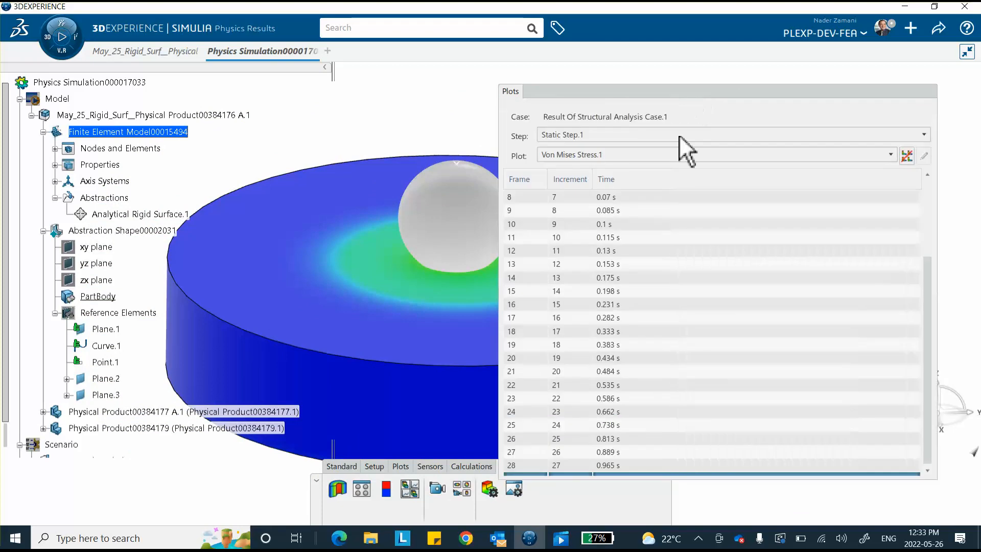
click(622, 154)
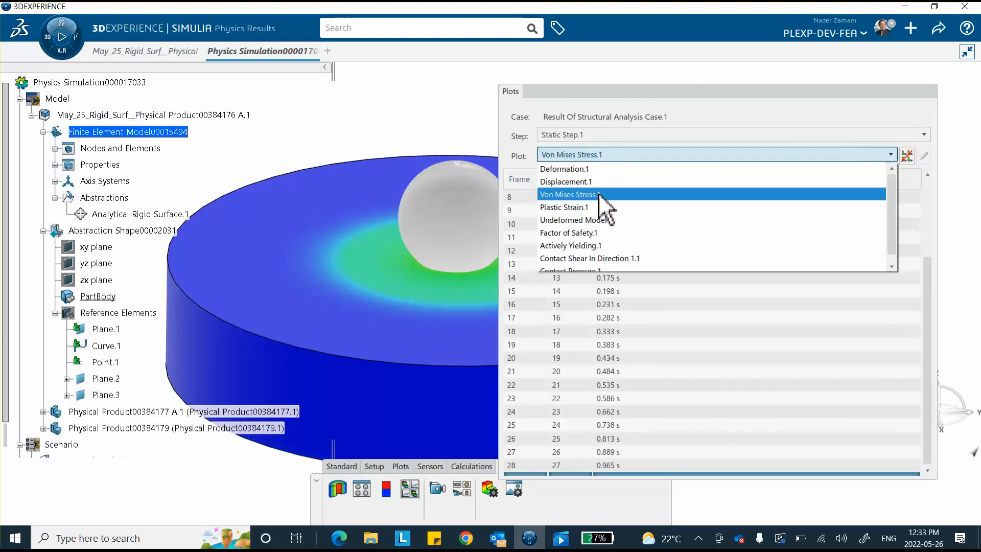
click(588, 266)
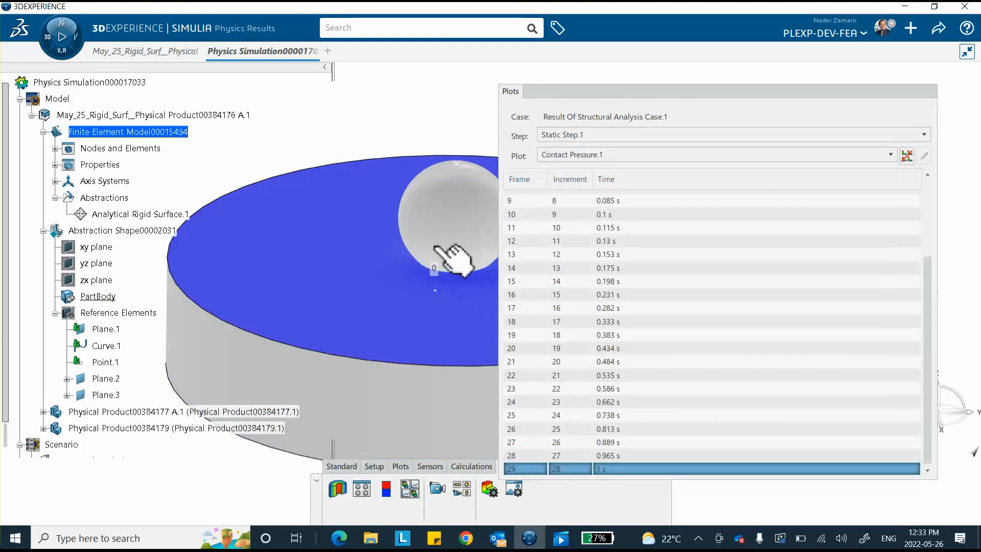
click(623, 97)
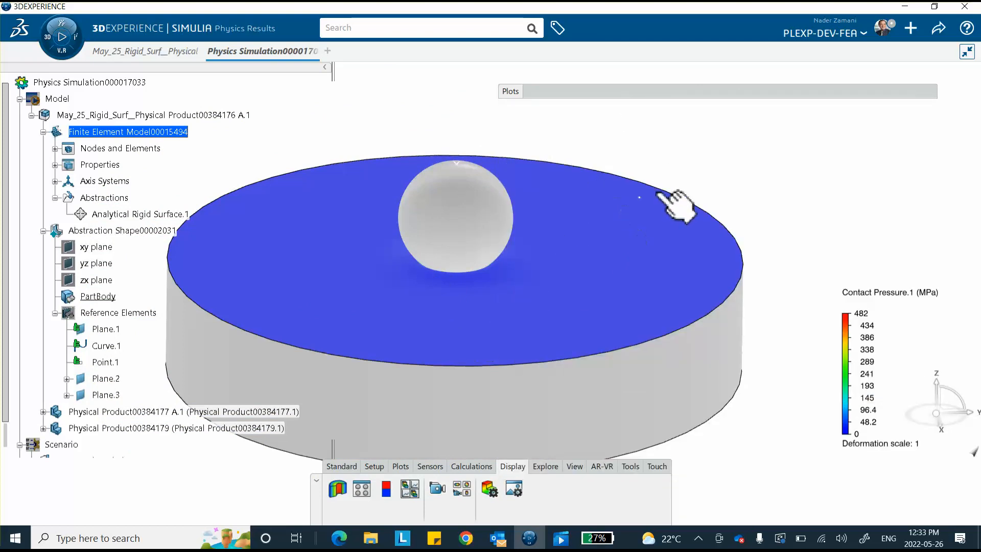
middle_drag(649, 152, 677, 155)
scroll(83, 397, down, 6)
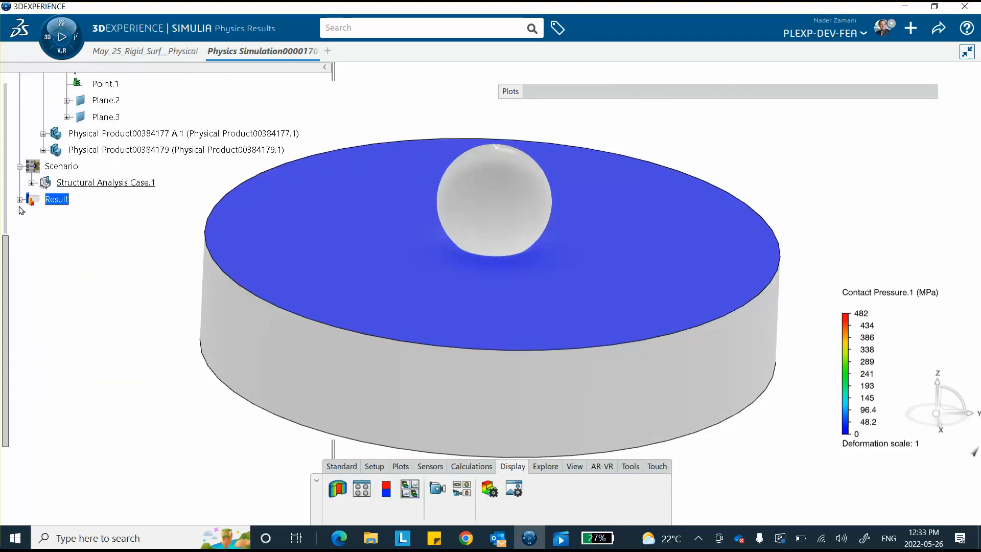
Expand Result Of Structural Analysis Case.1 to Display Groups and open Display Group.1
click(20, 200)
click(31, 217)
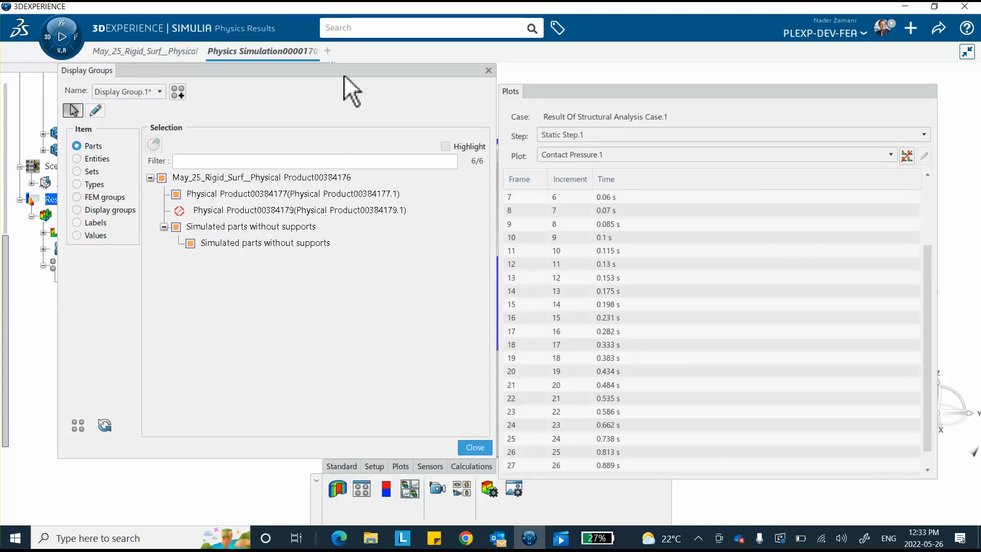
drag(344, 76, 845, 81)
middle_drag(357, 111, 241, 146)
Hide the sphere, invert to show only it, then reshow the disk alongside it
click(351, 247)
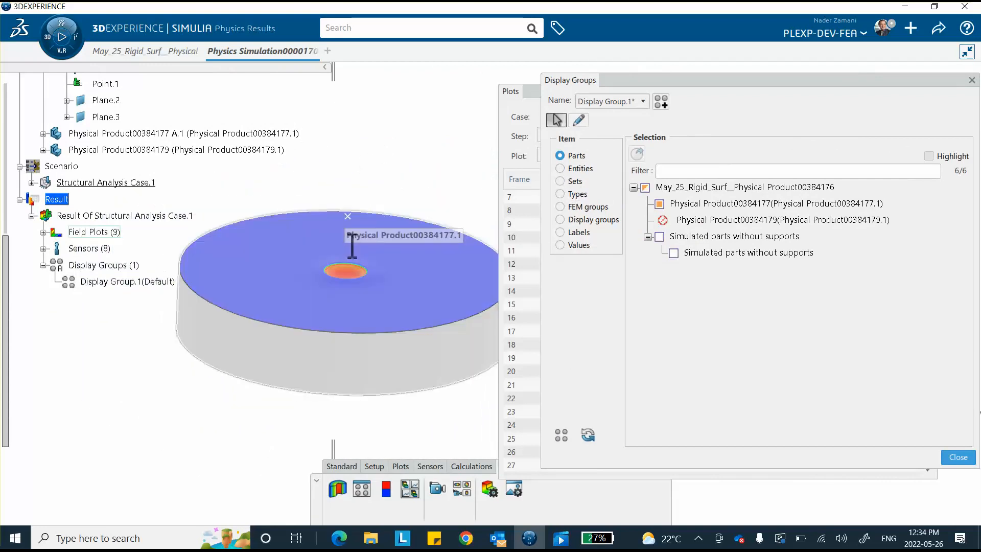
middle_drag(383, 204, 399, 126)
middle_drag(228, 266, 347, 229)
middle_drag(297, 249, 322, 237)
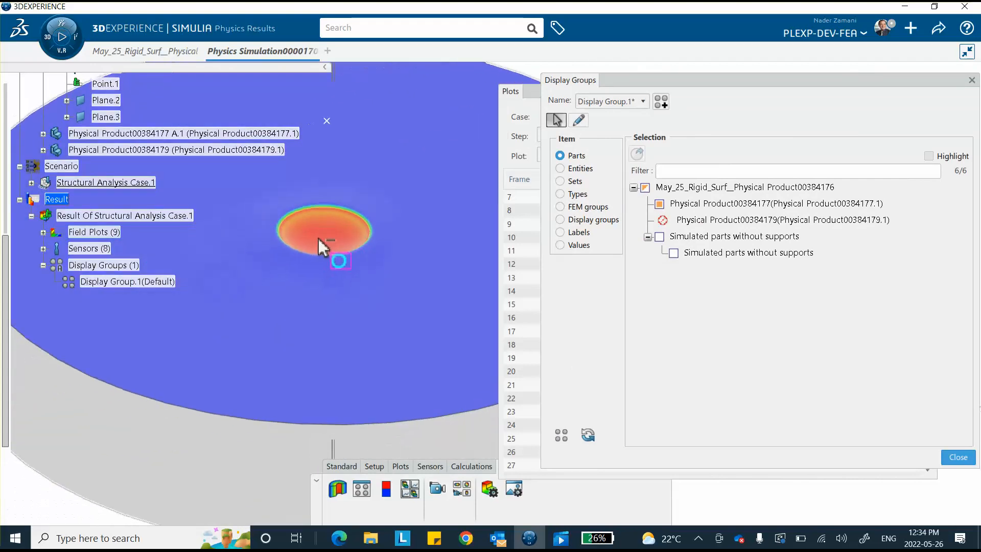
click(586, 436)
mouse_move(373, 313)
middle_down()
mouse_move(379, 197)
mouse_move(392, 165)
mouse_move(394, 213)
mouse_move(342, 313)
mouse_move(363, 335)
mouse_move(369, 317)
middle_up()
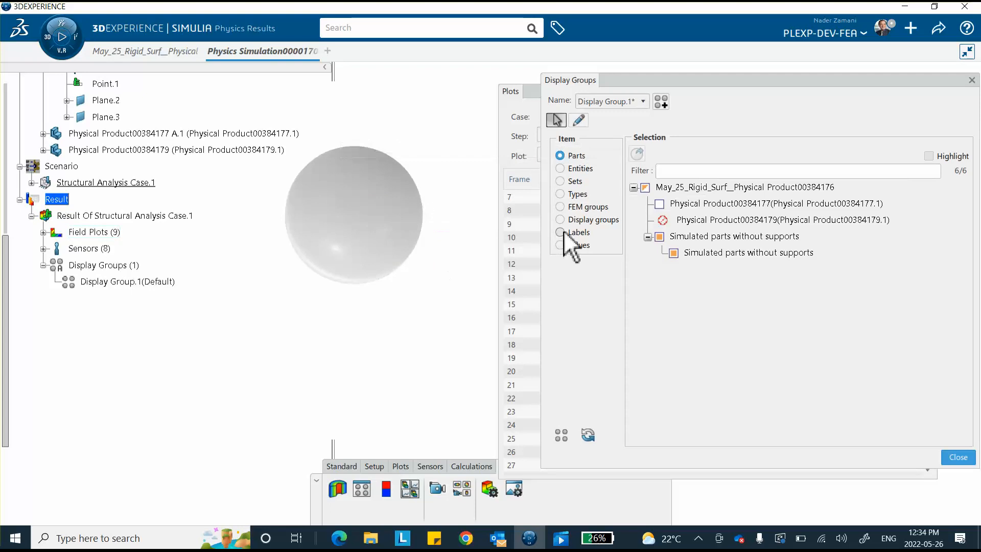
click(561, 436)
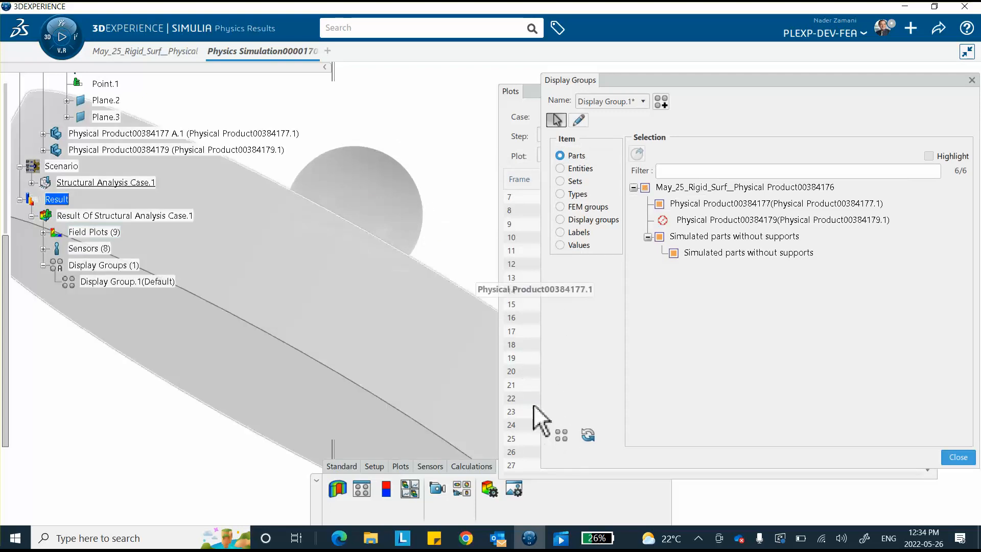
mouse_move(354, 186)
middle_down()
mouse_move(310, 293)
mouse_move(330, 265)
mouse_move(361, 175)
middle_up()
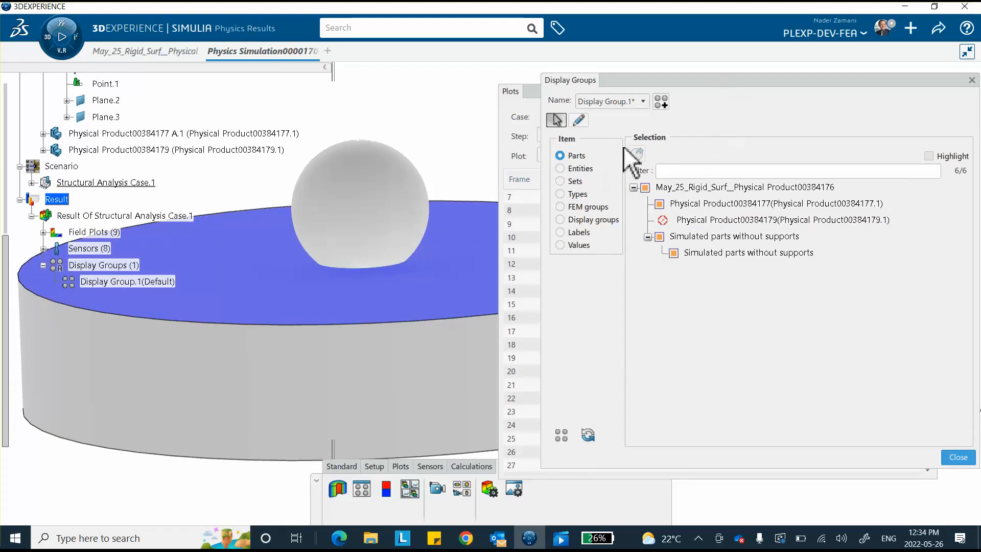
click(698, 544)
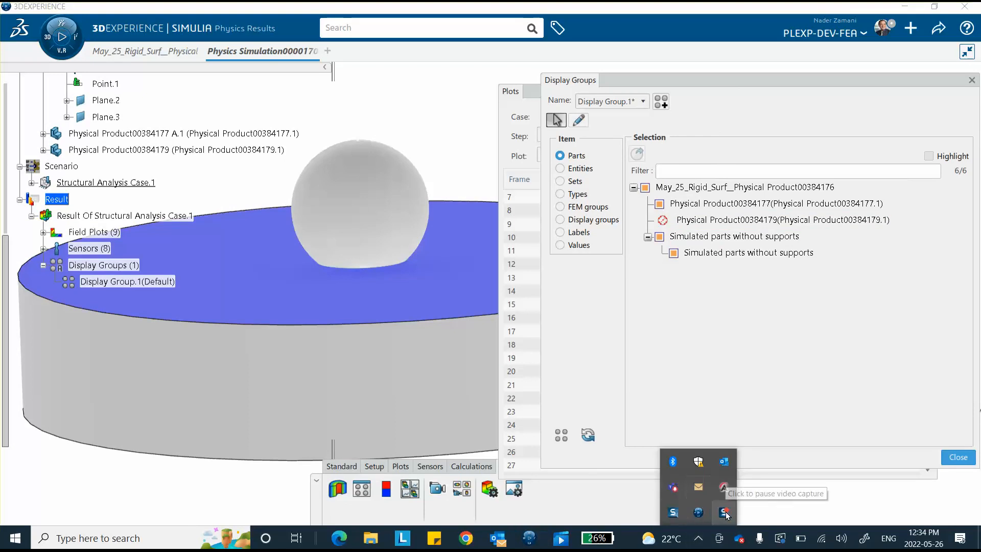